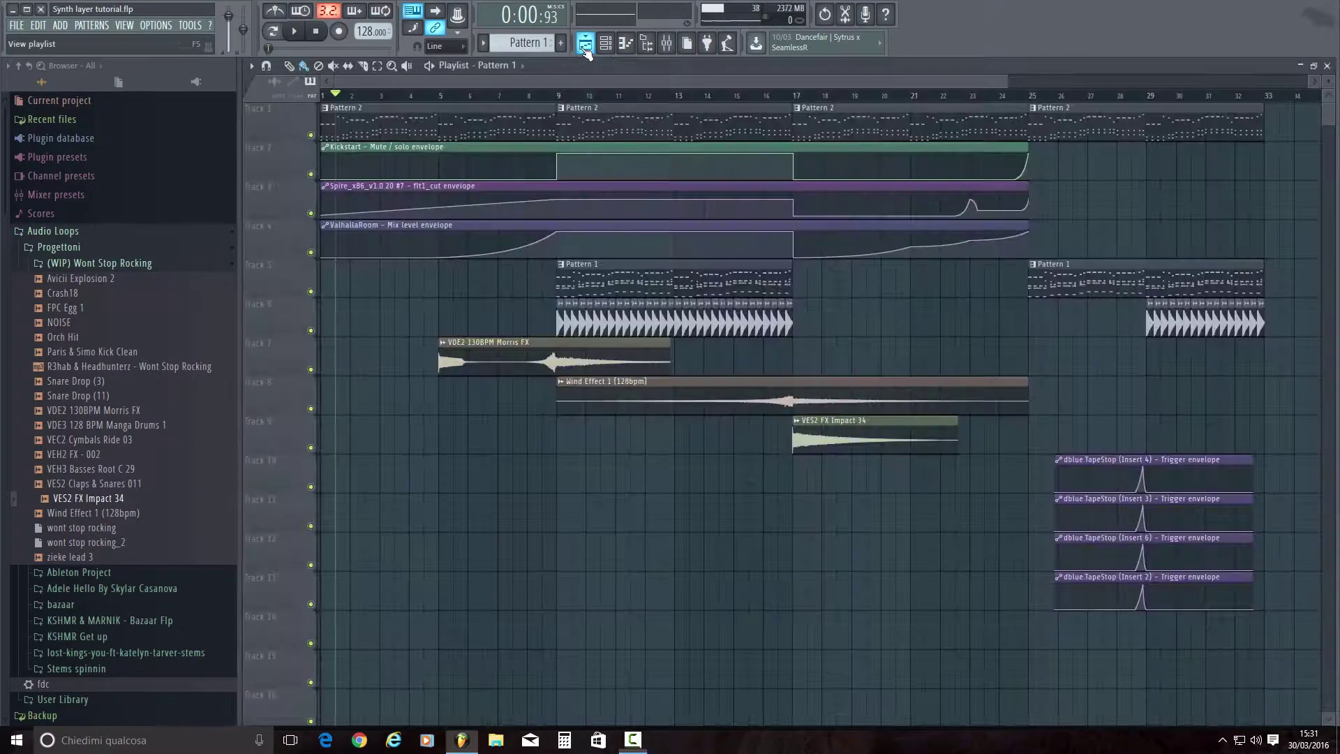
Step: Bring the whole arrangement into view in the playlist and play the song from the start
left_click(584, 43)
left_click_drag(1007, 81, 1157, 78)
left_click(316, 31)
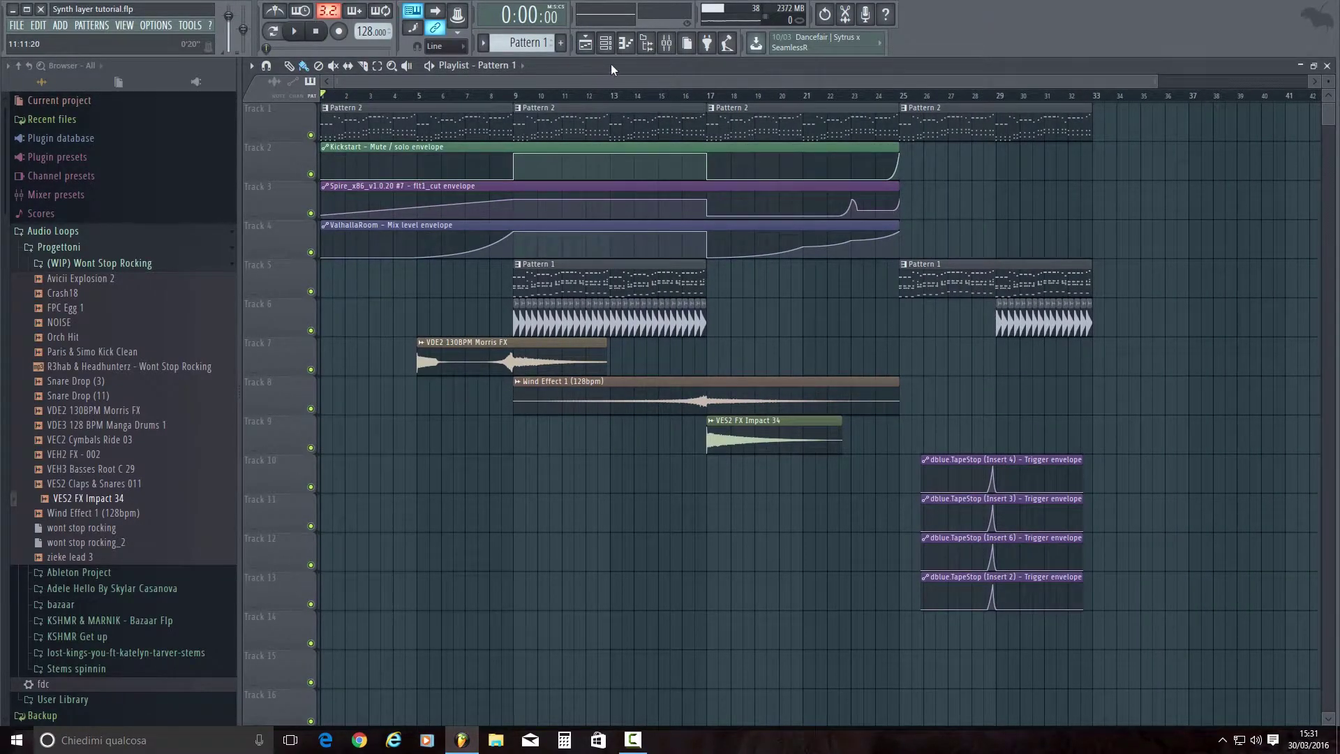
key("space")
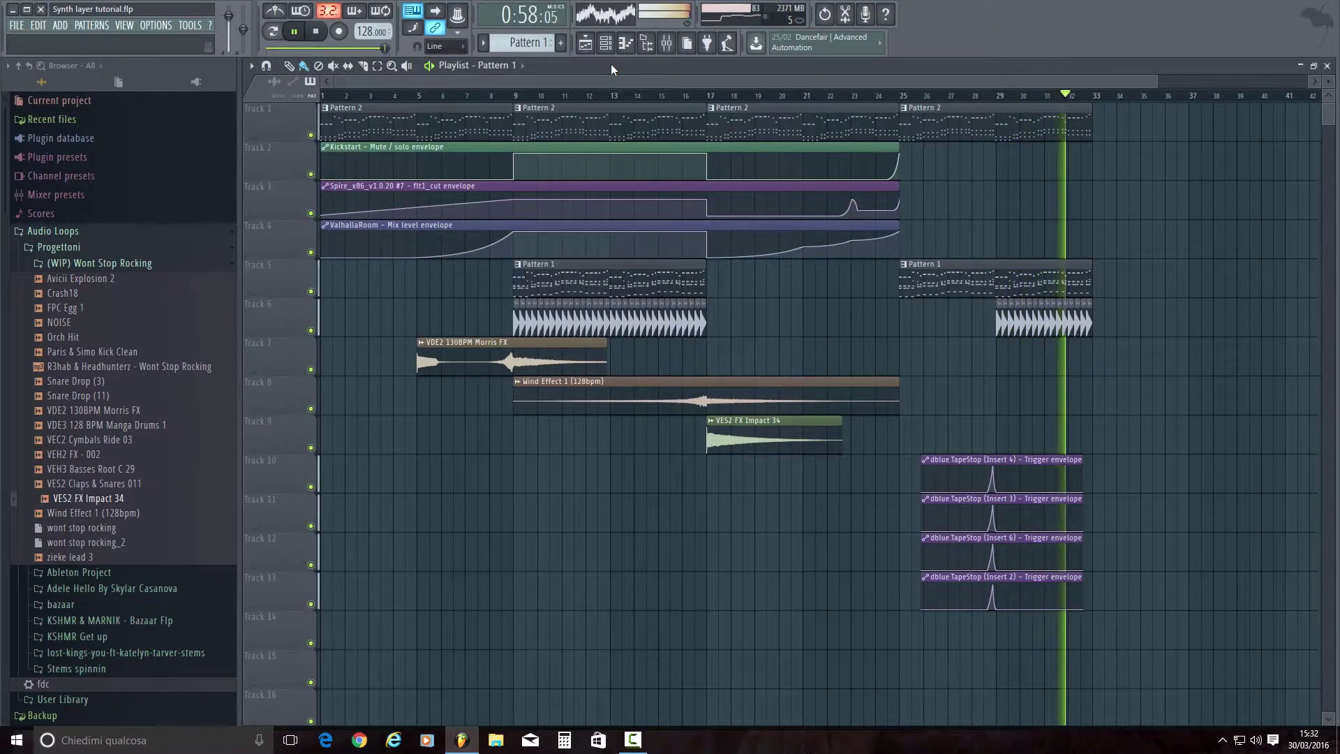
key("space")
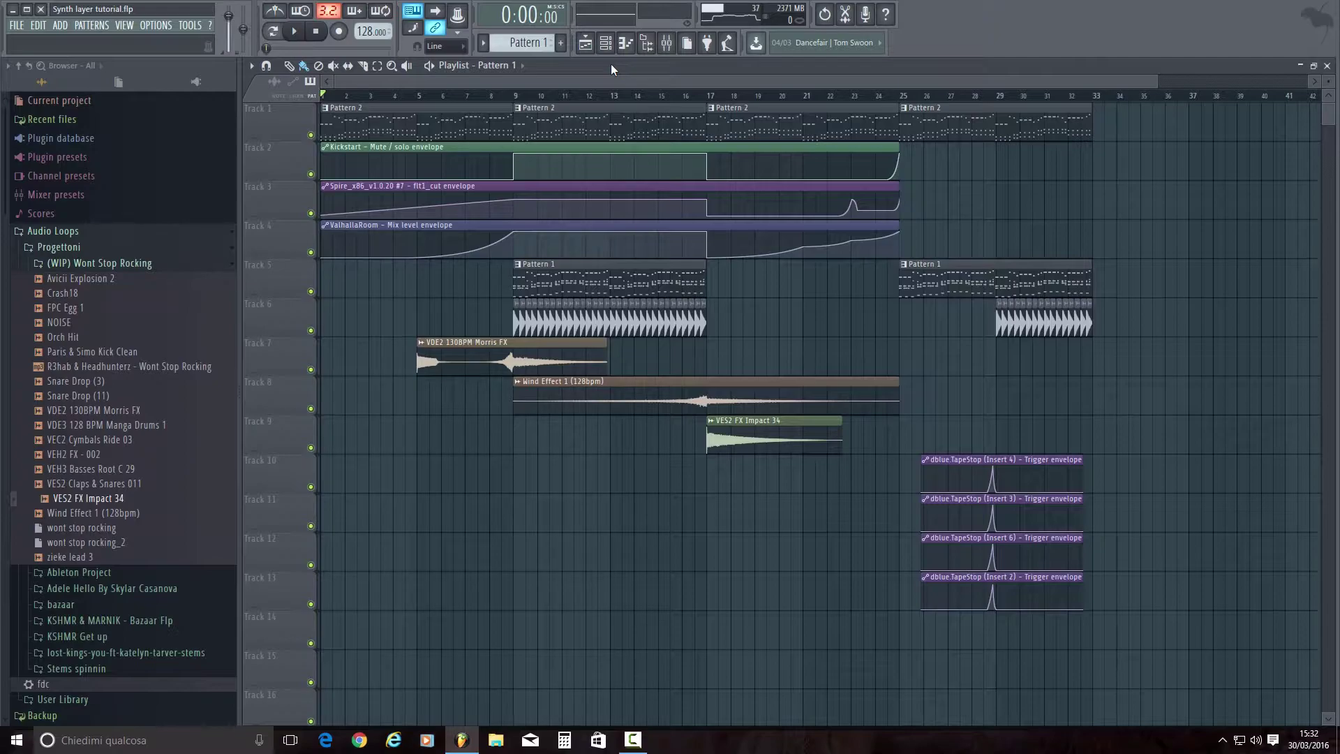
Step: Select Pattern 2 and examine the notes of the Spire #7 channel in the piano roll
double_click(611, 68)
left_click(753, 112)
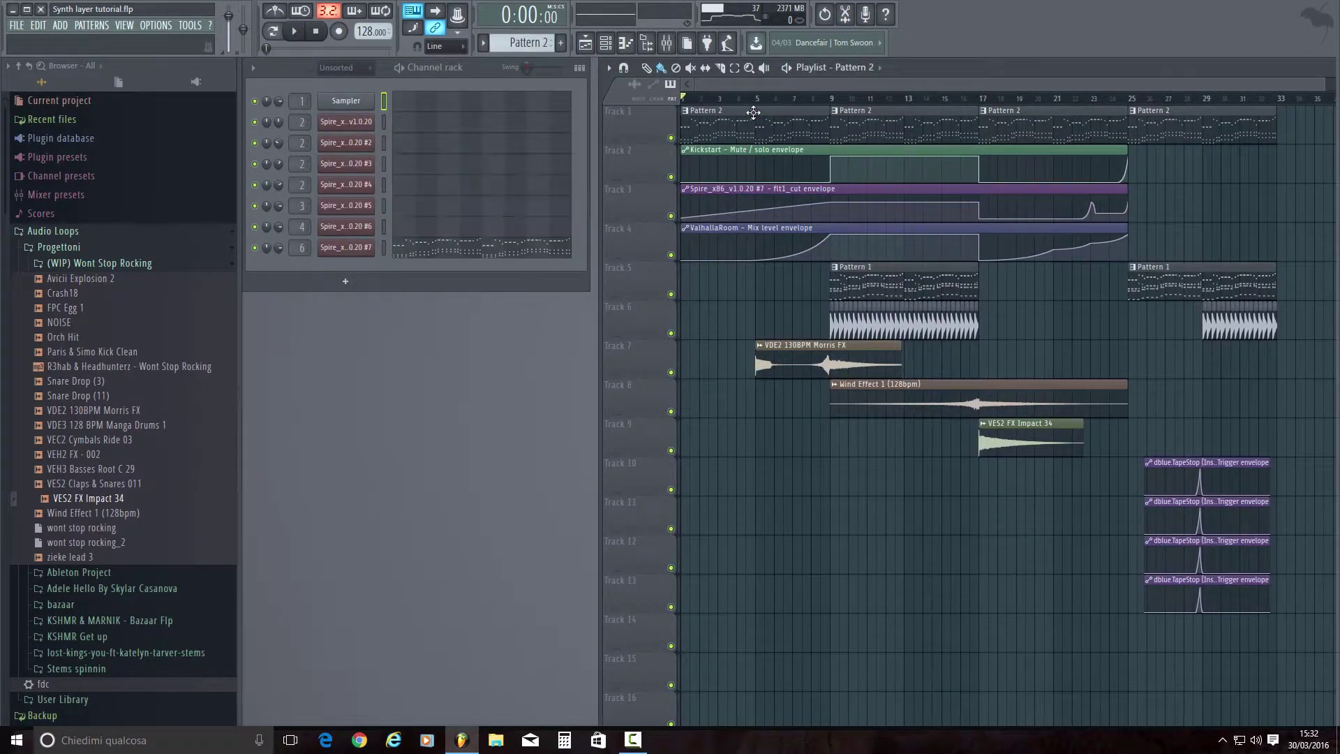
left_click(471, 250)
left_click_drag(482, 75, 1112, 78)
scroll(1057, 363, "up", 2)
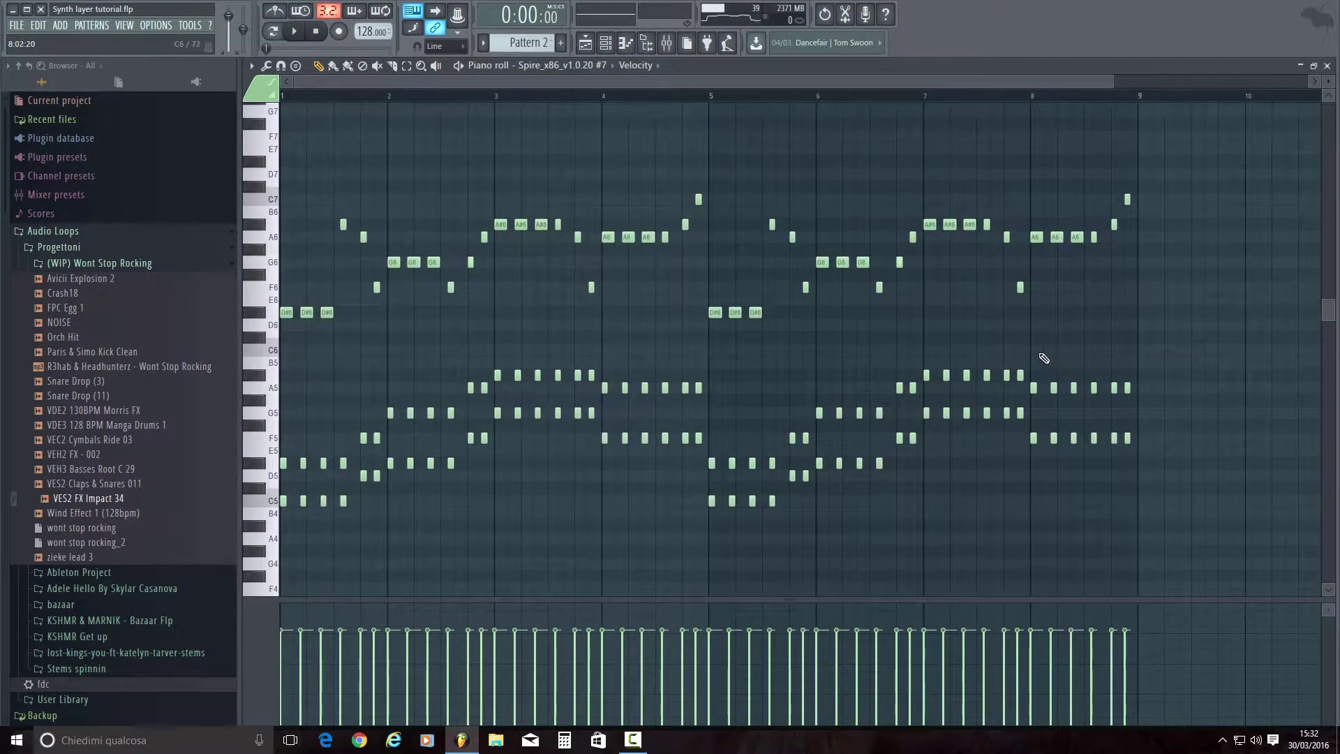
left_click(1327, 65)
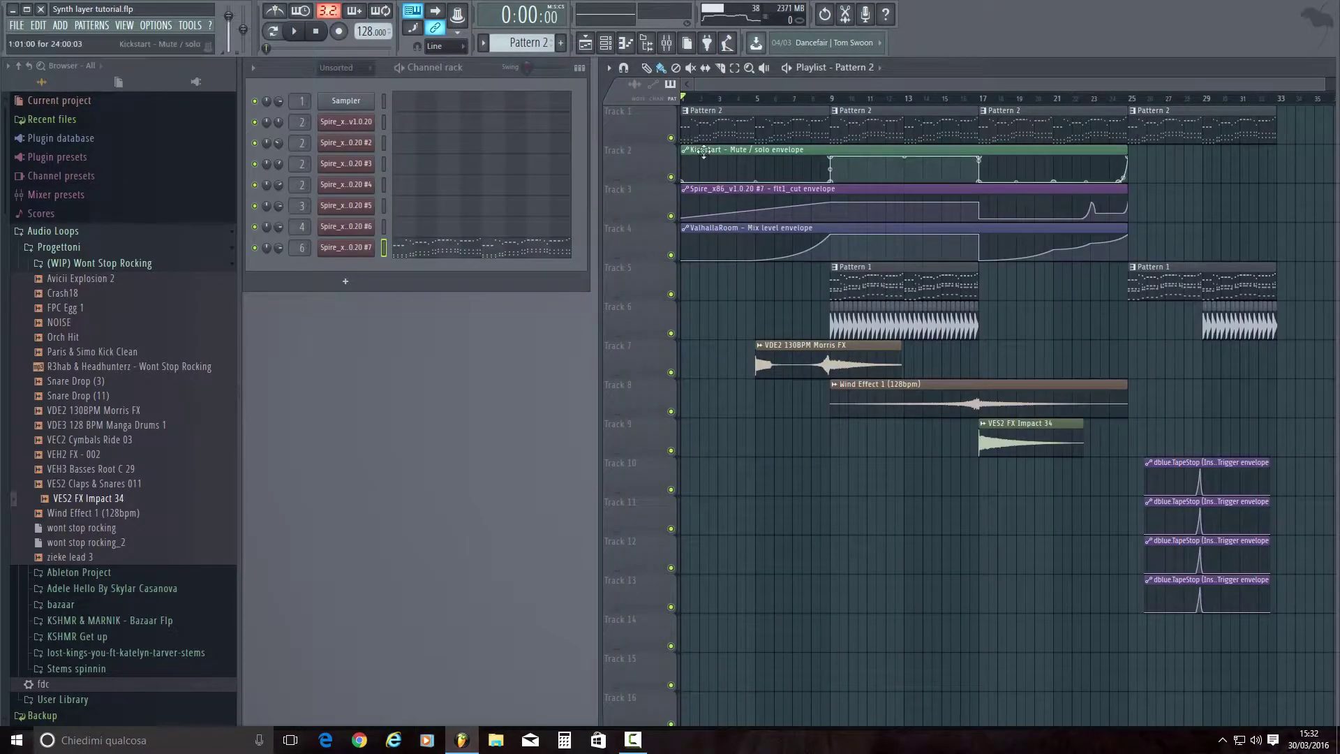
Step: Inspect the Fruity parametric EQ 2, ValhallaRoom and Fruity Limiter settings on mixer Insert 2, including the limiter's COMP and LIMIT modes
left_click(666, 42)
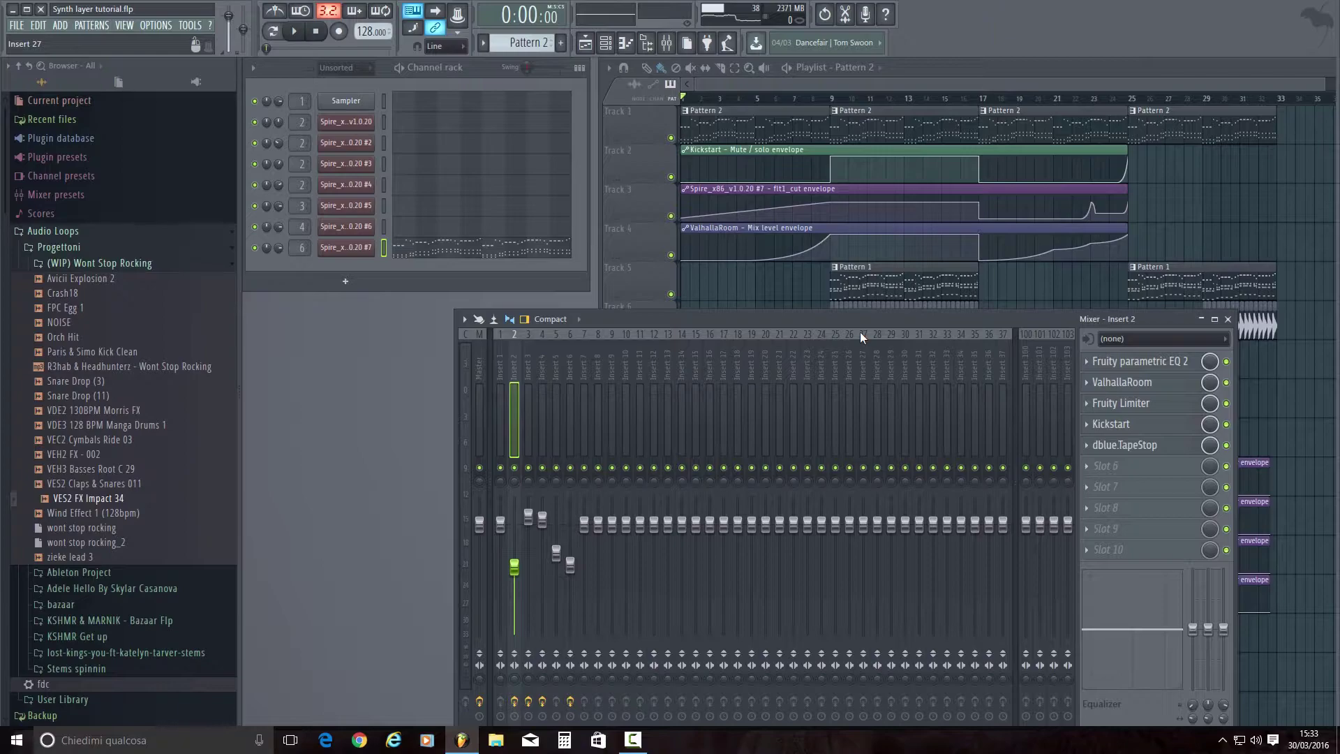
left_click(1189, 362)
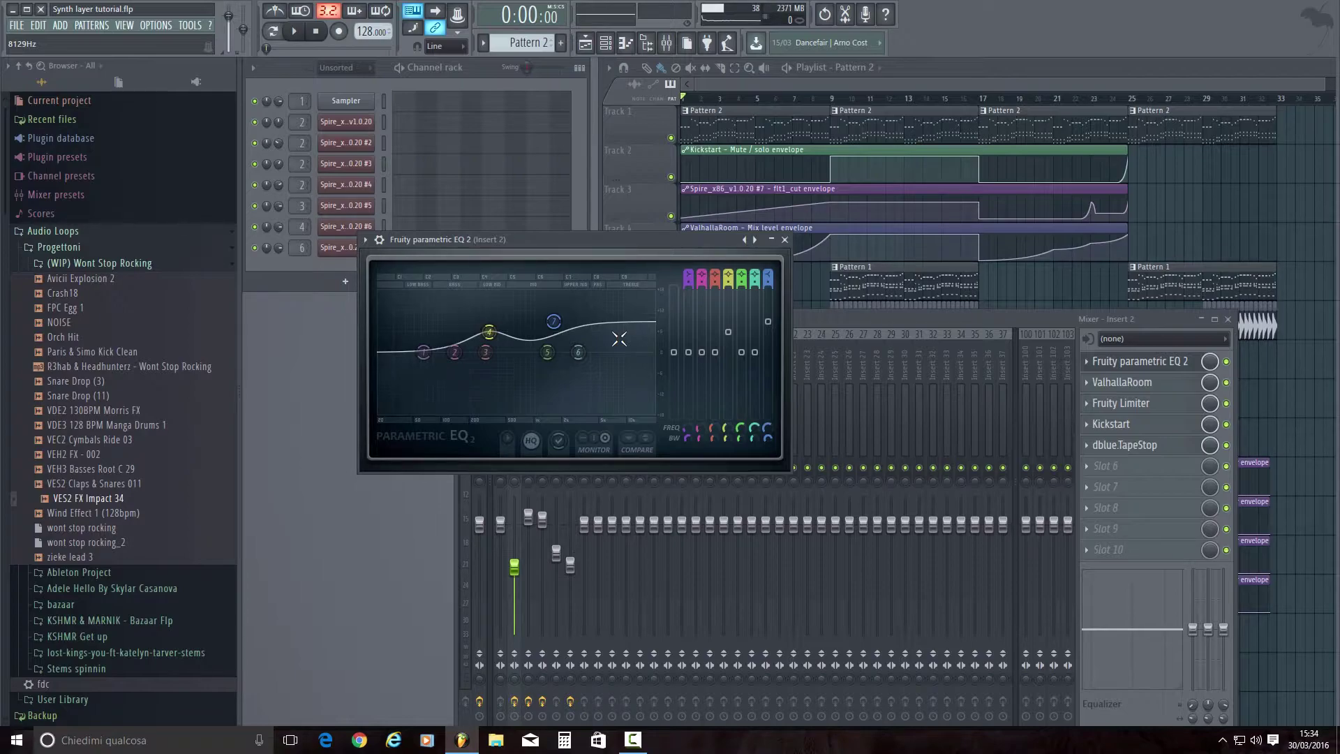
left_click_drag(588, 333, 619, 331)
left_click(1163, 383)
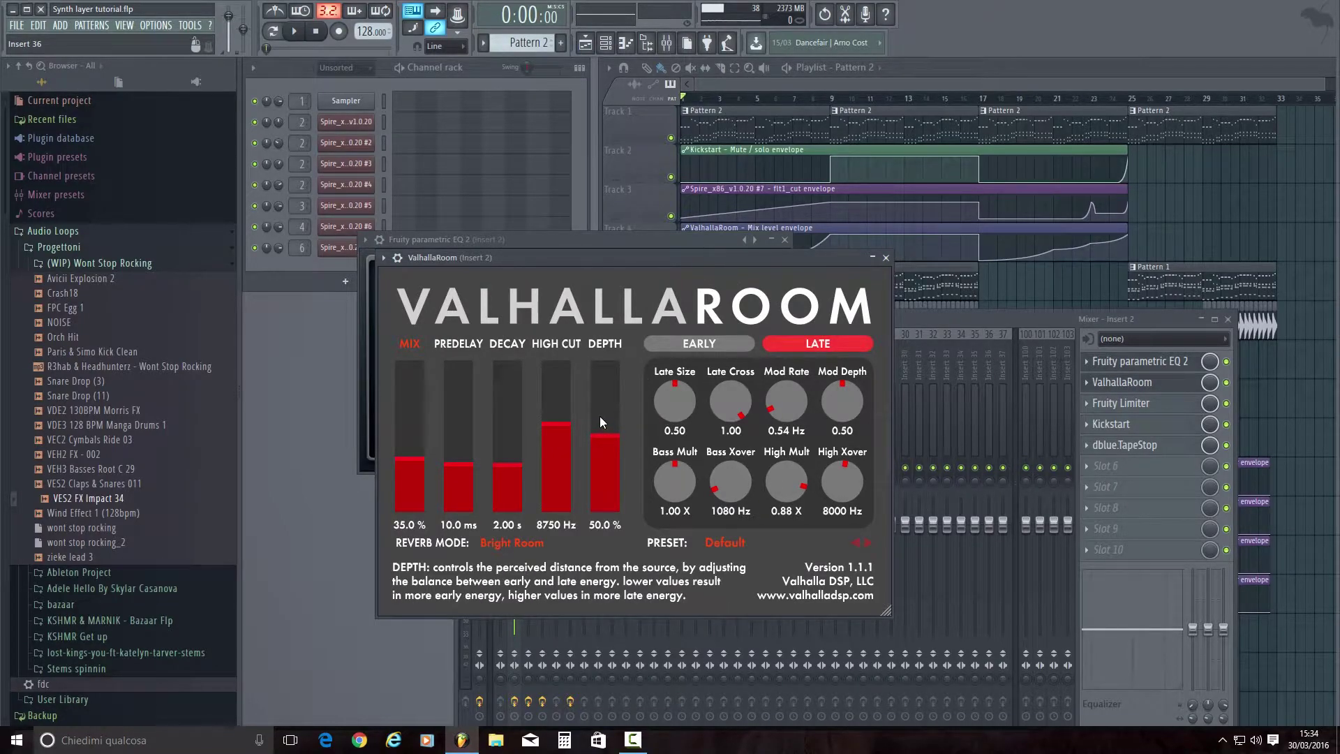
left_click(1155, 405)
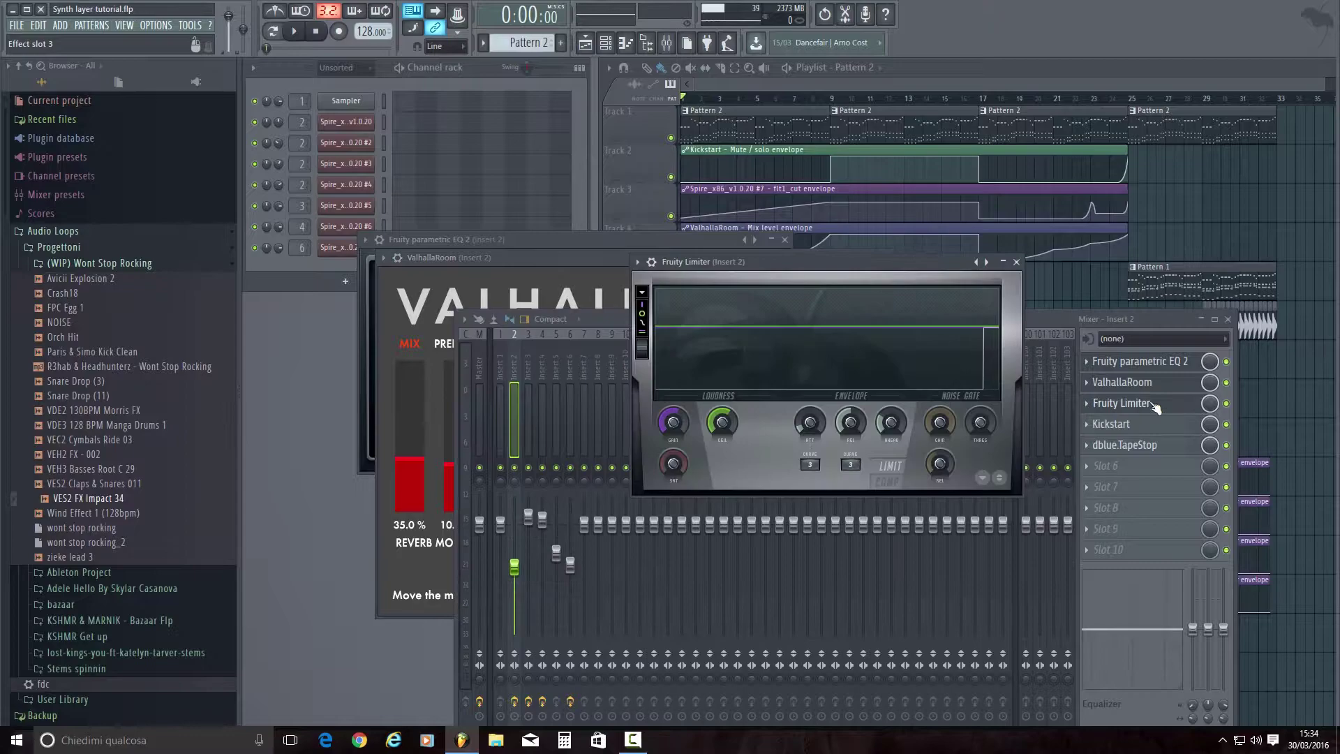
left_click(895, 481)
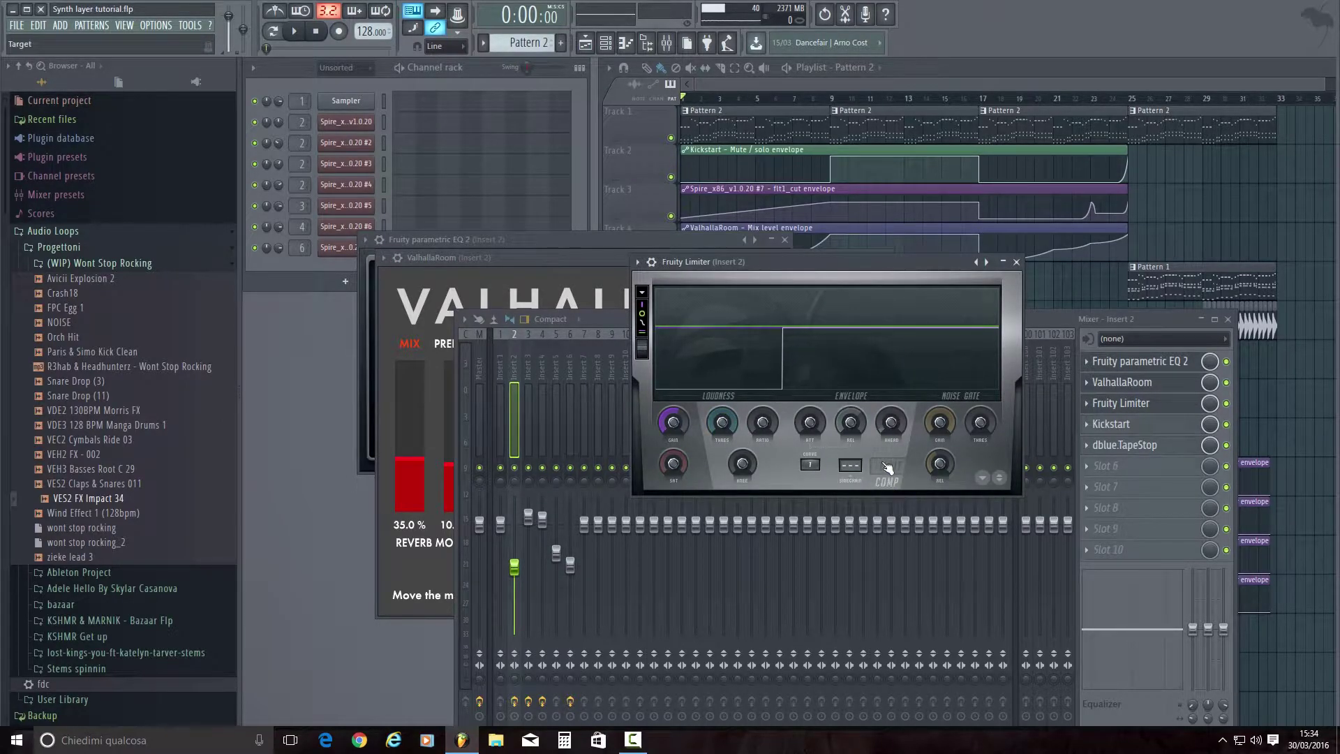
left_click(890, 466)
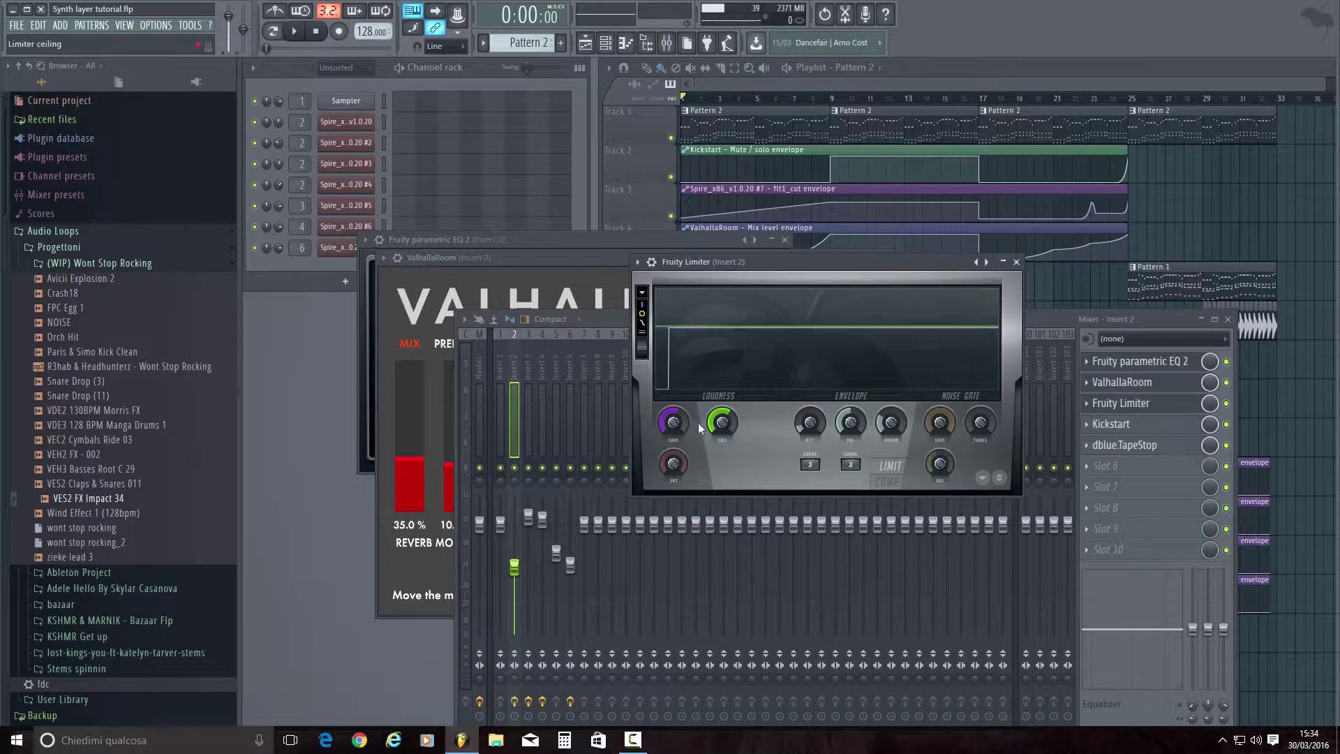
left_click(1151, 318)
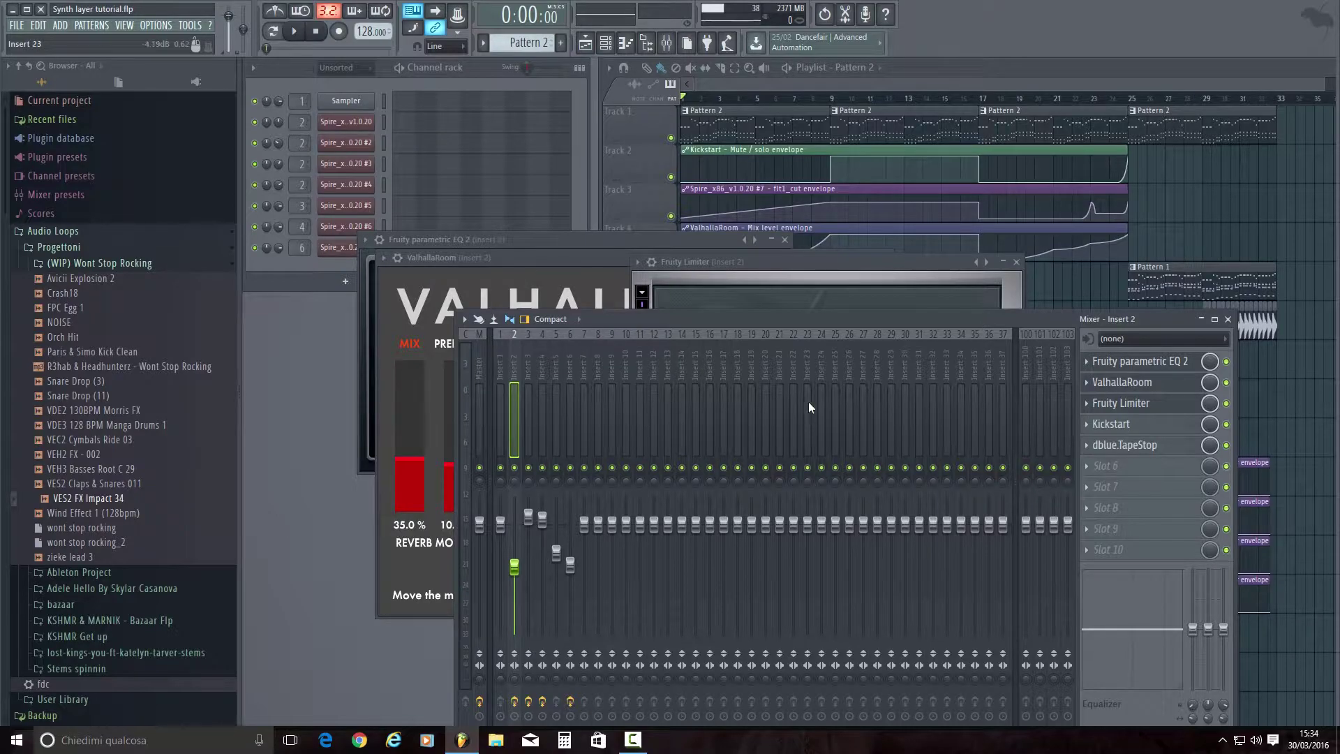
Step: Inspect the Kickstart and dblue.TapeStop effect settings on mixer Insert 2
left_click(1130, 424)
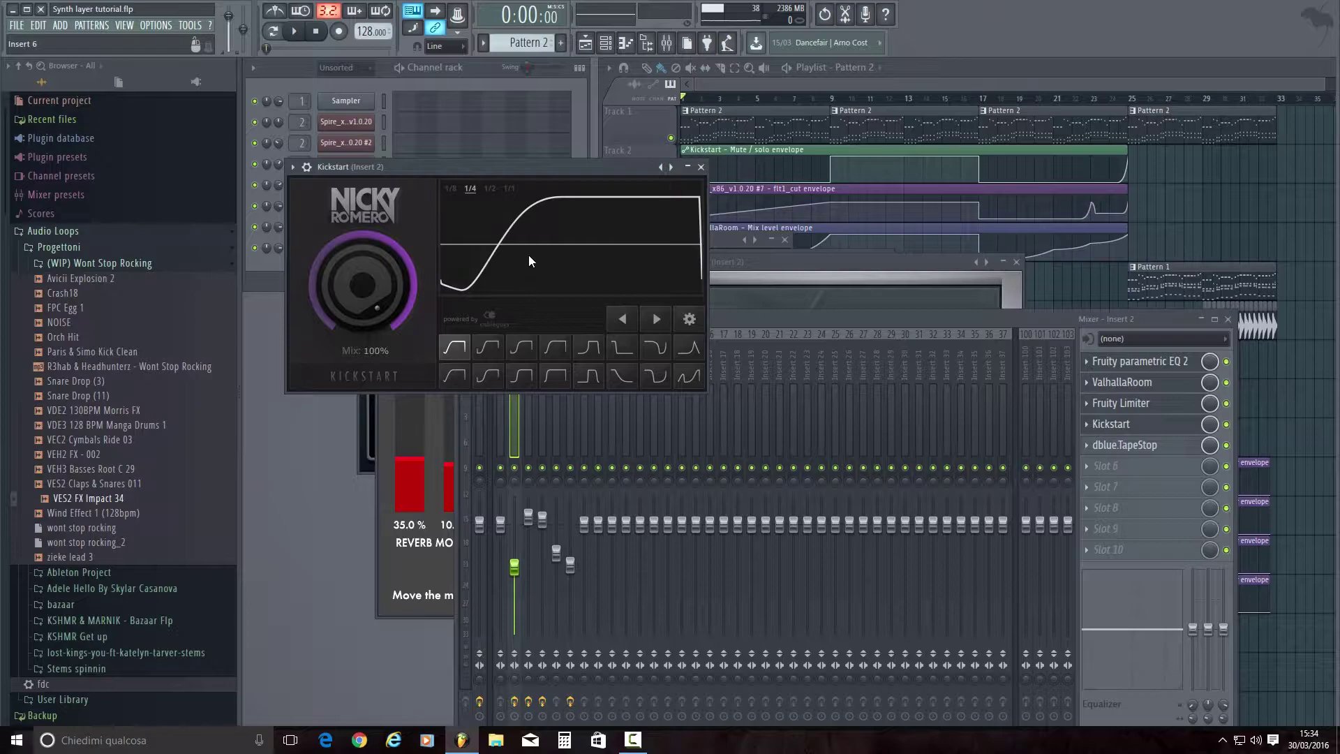
left_click(701, 166)
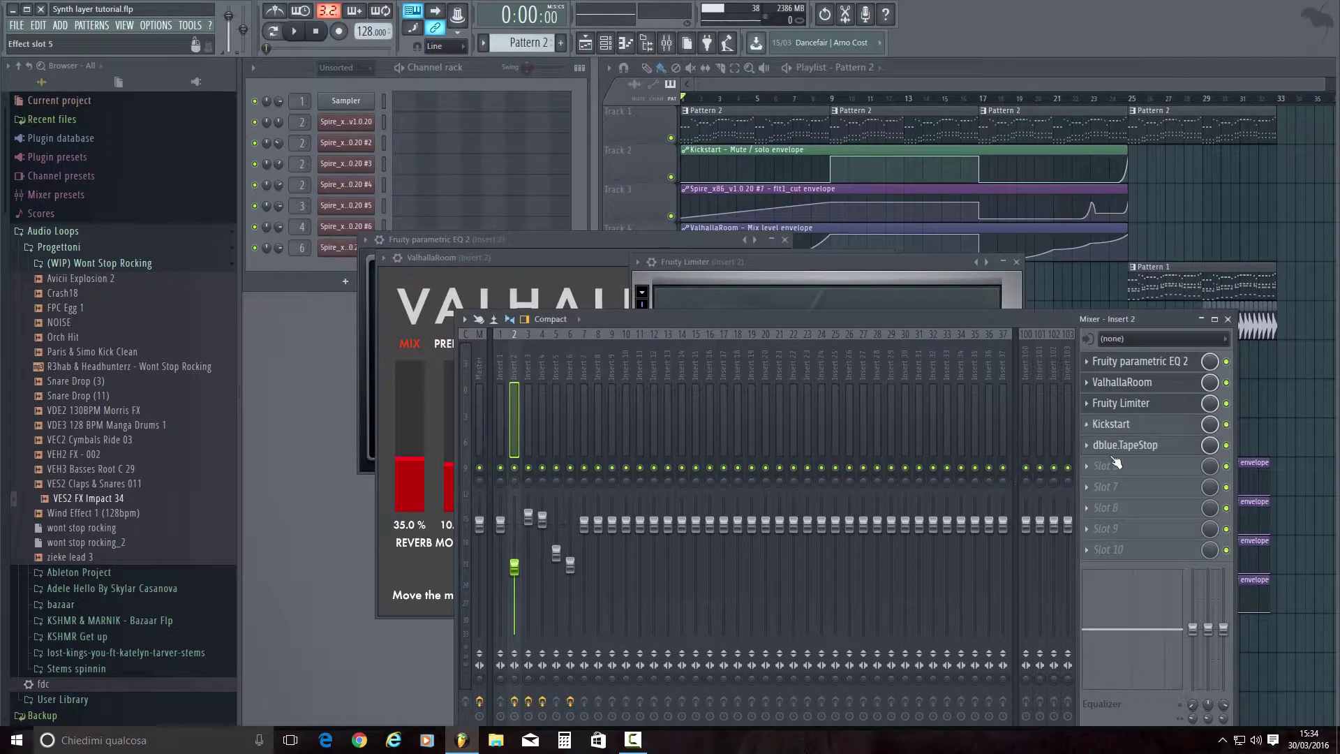
left_click(1114, 450)
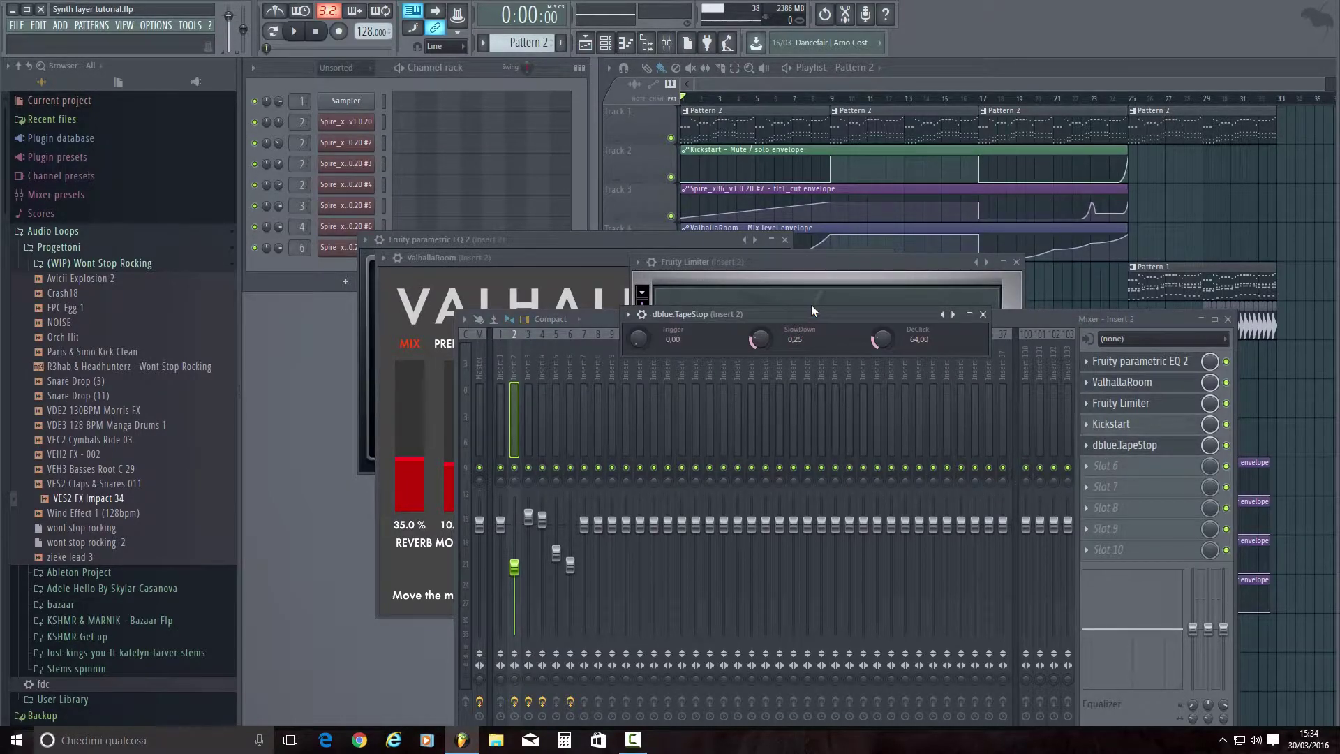
left_click(982, 315)
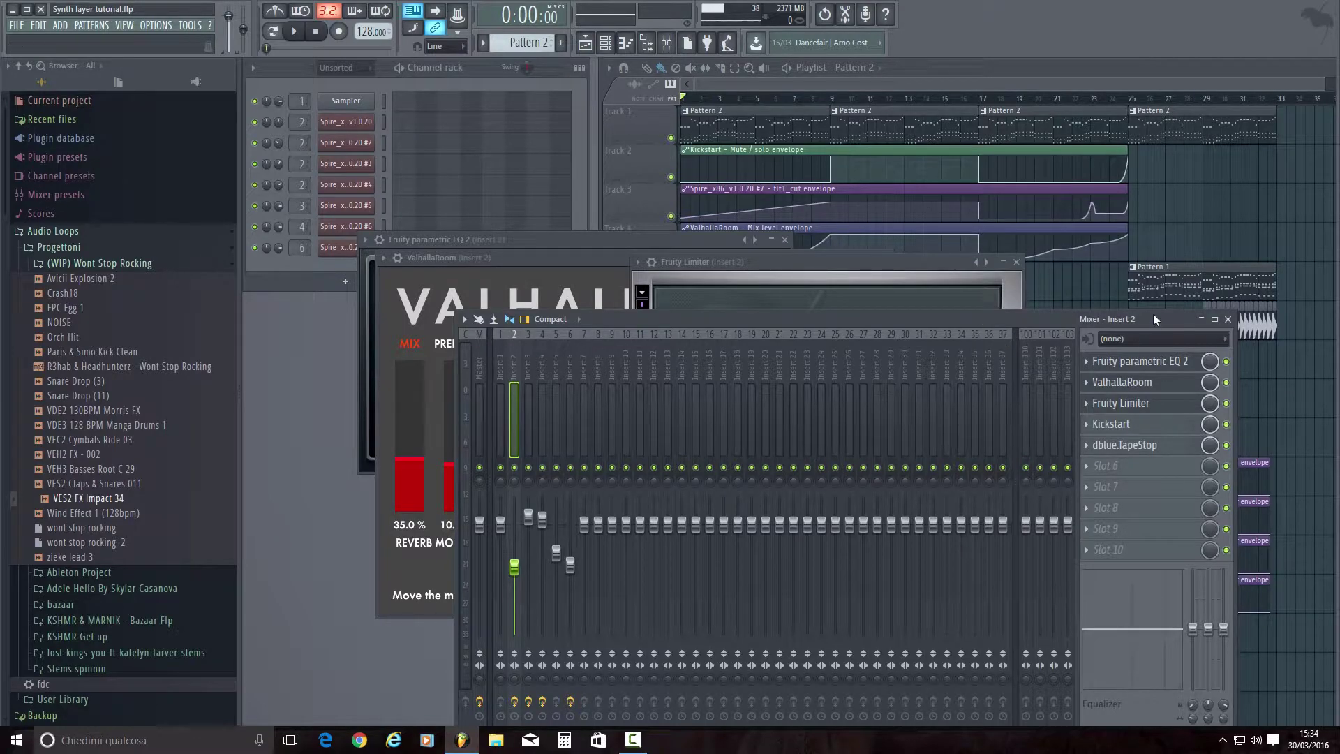
Step: Move the mixer clear of the TapeStop envelopes, show the Unsorted channel group and bring the mixer back to the front
left_click_drag(1153, 312, 1034, 313)
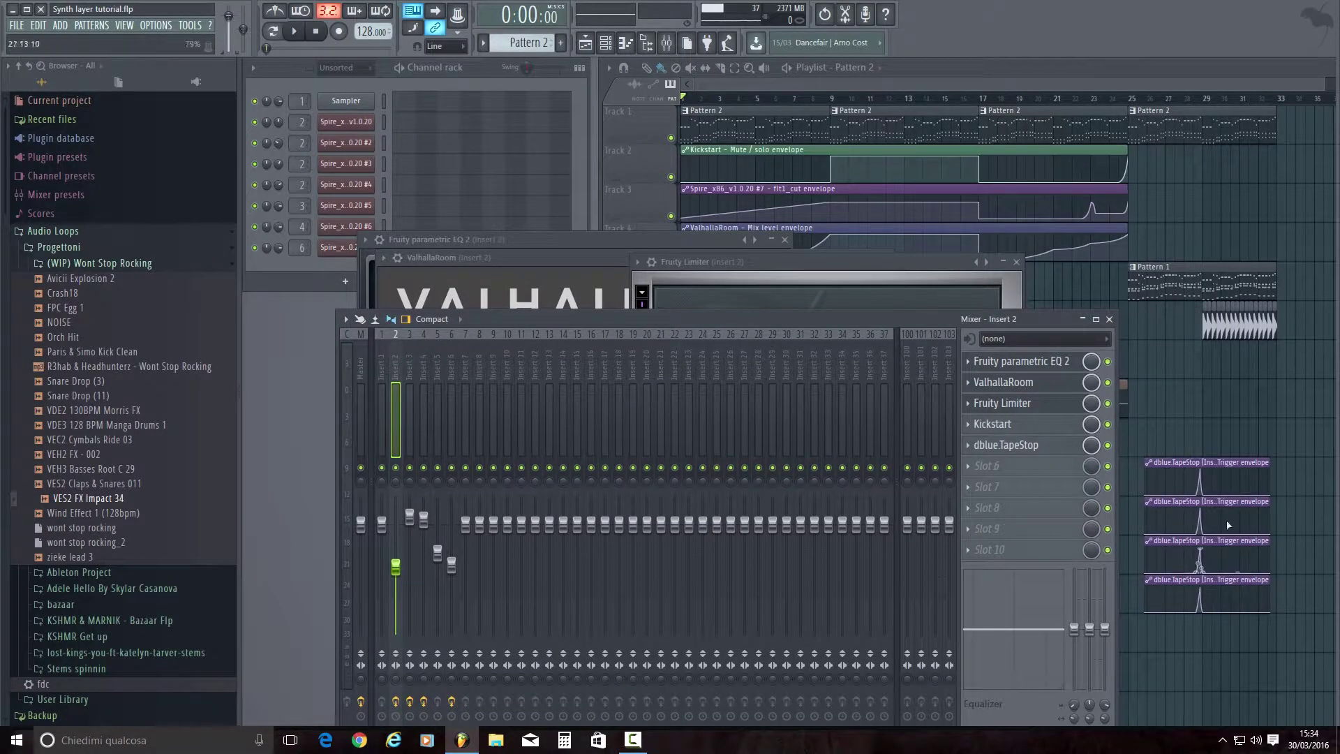
left_click(752, 116)
left_click(370, 67)
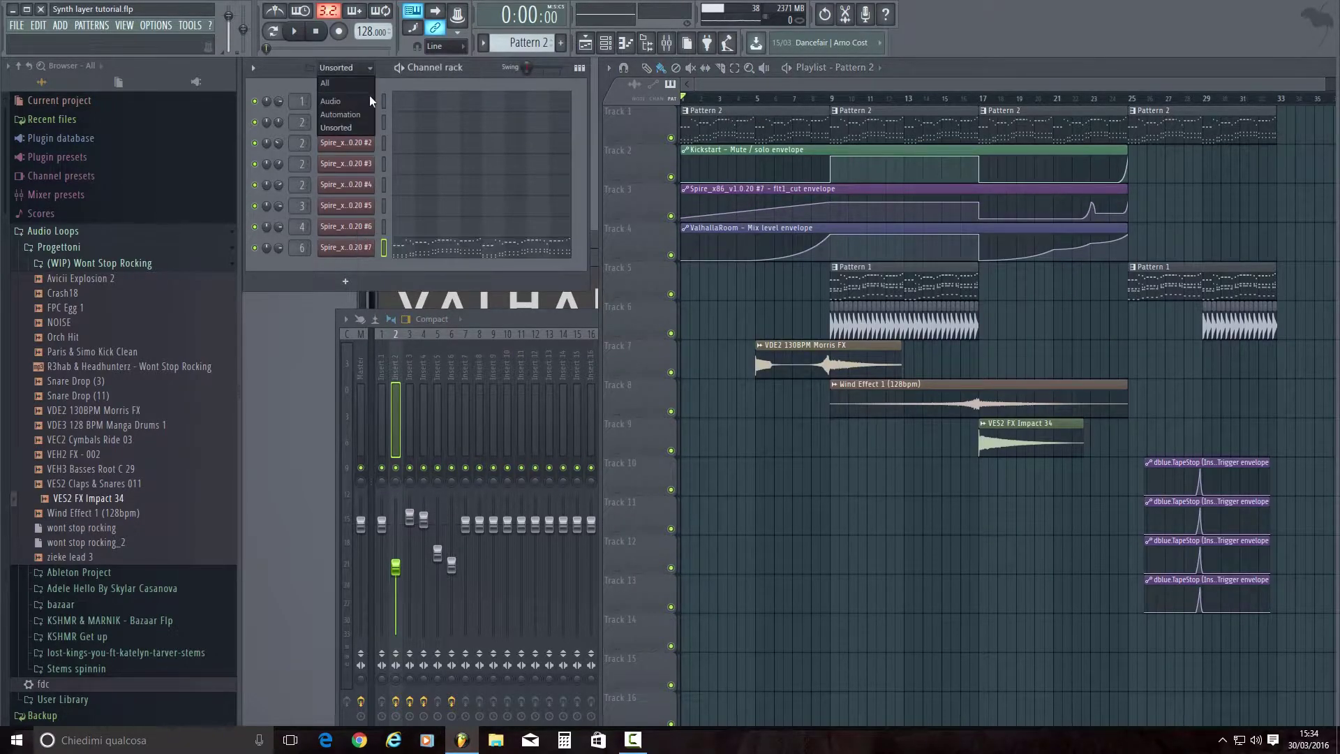
left_click(362, 127)
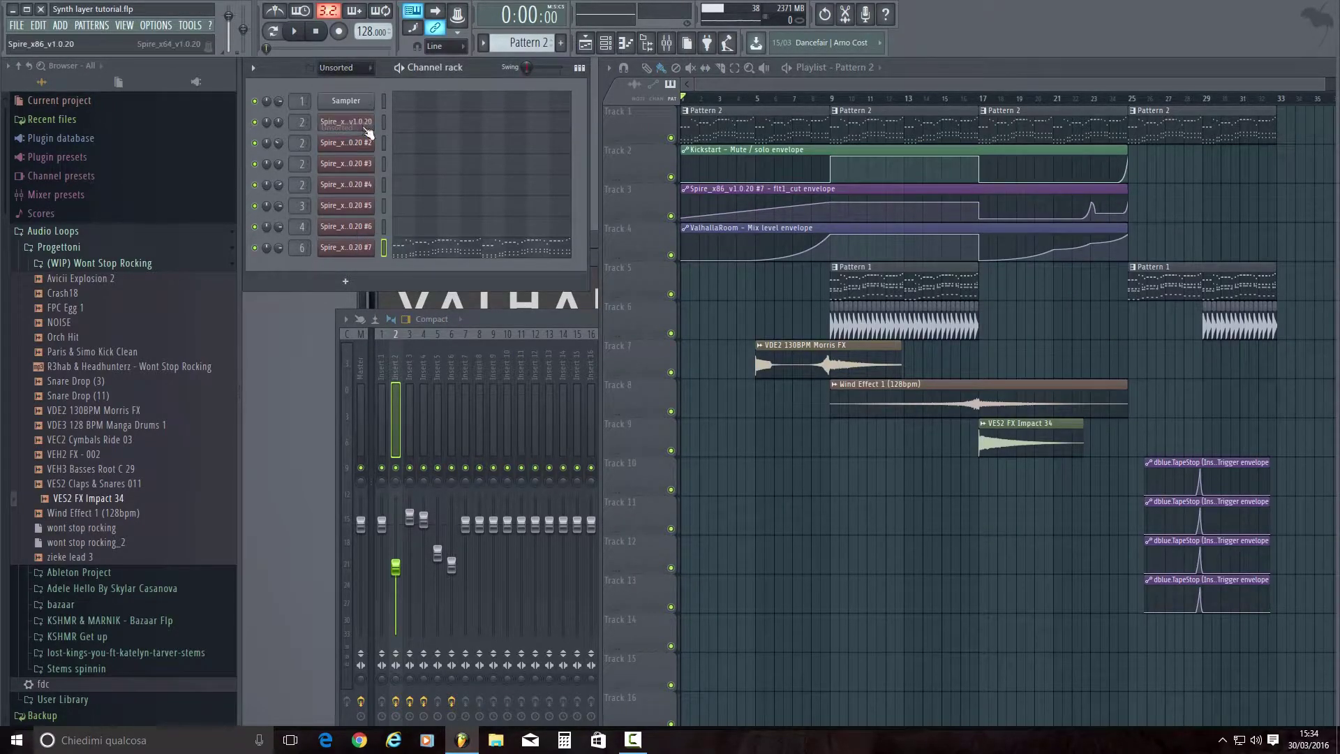
left_click(525, 325)
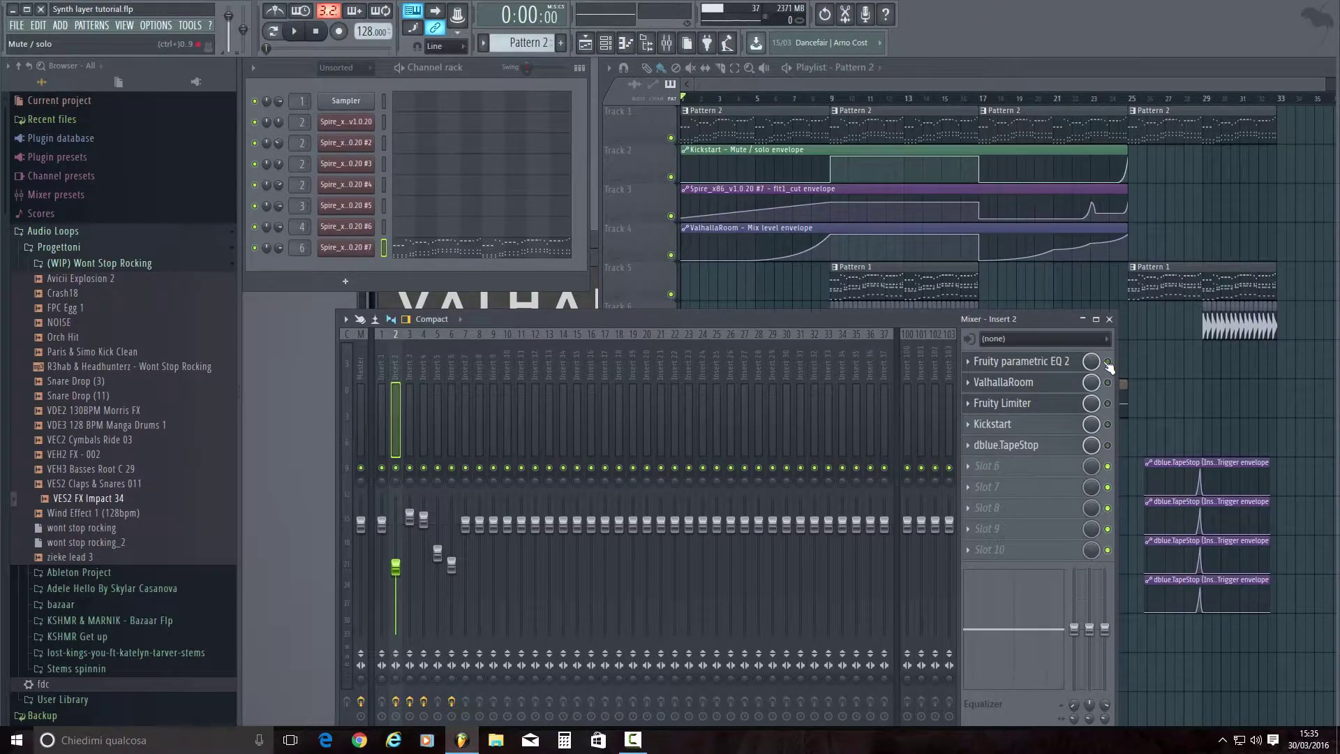
Step: Play Pattern 2 with the effects on mixer Insert 6, and play it again with those effects bypassed
left_click(293, 32)
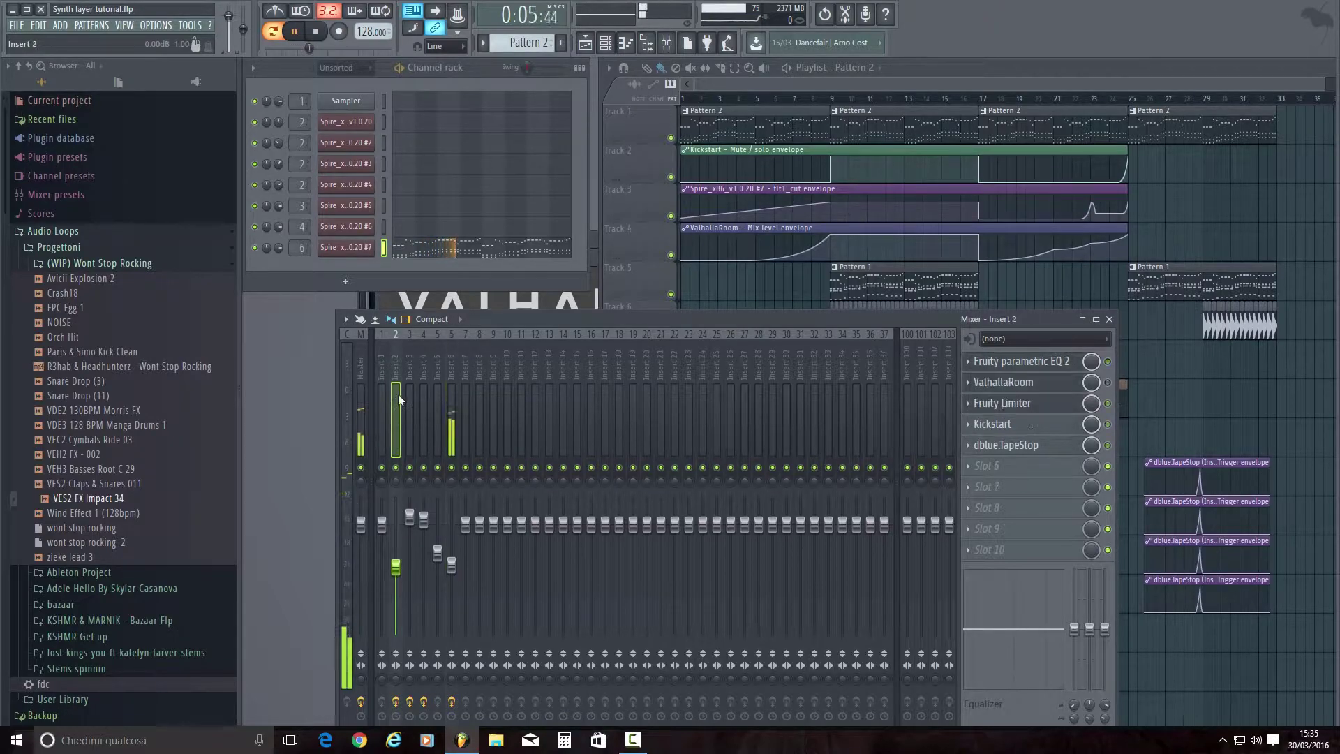
key("space")
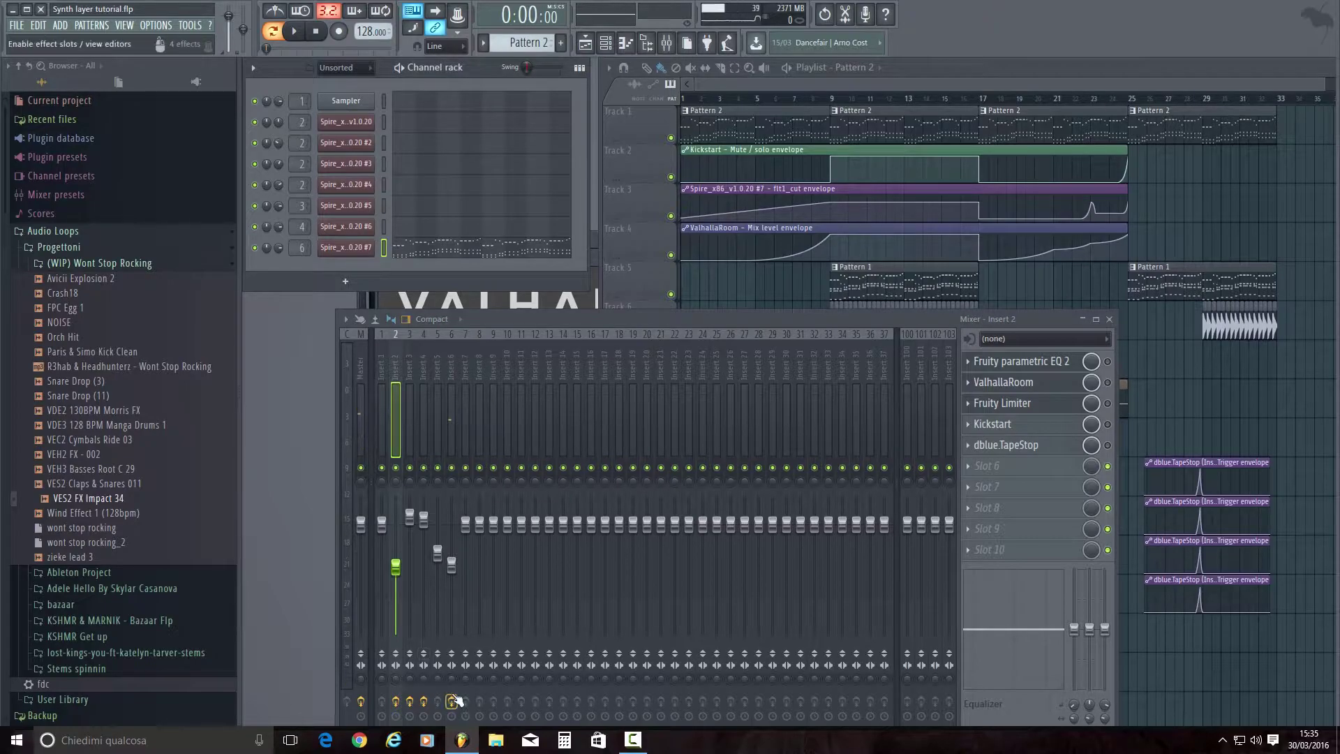
left_click(444, 406)
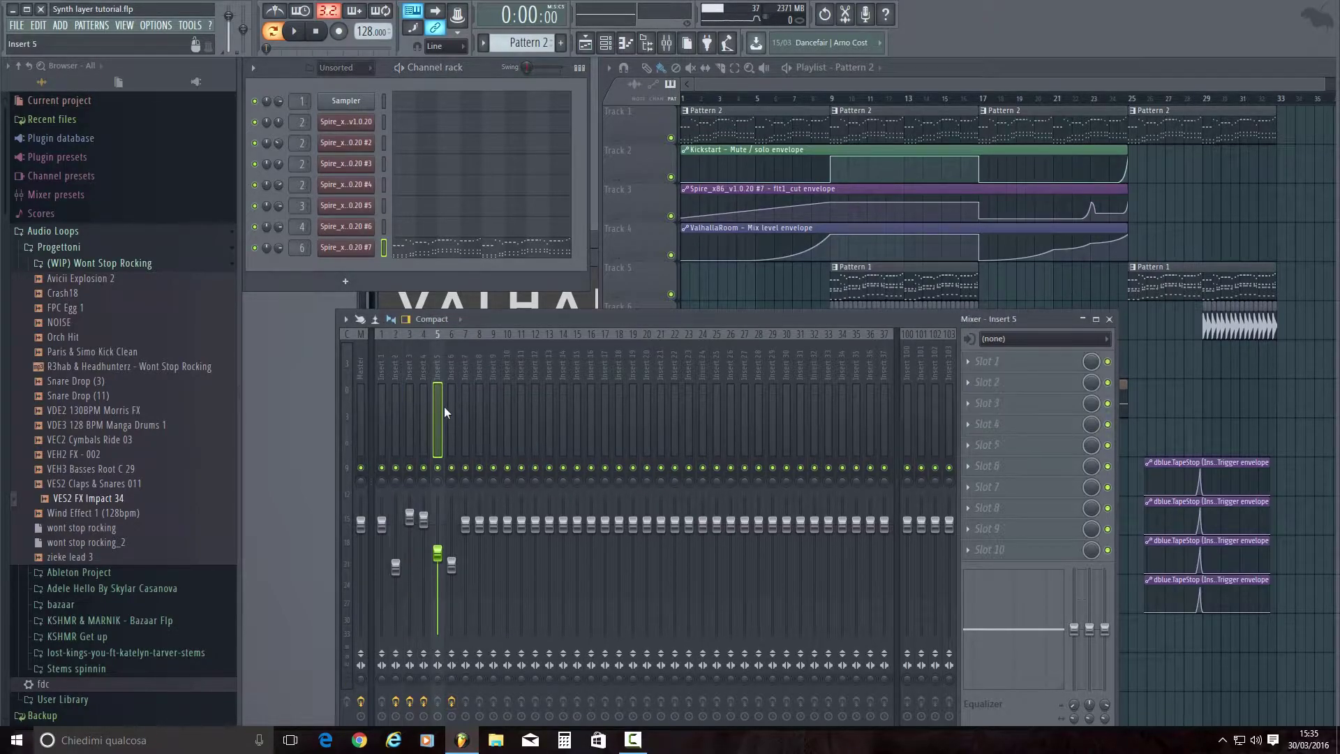
left_click(450, 407)
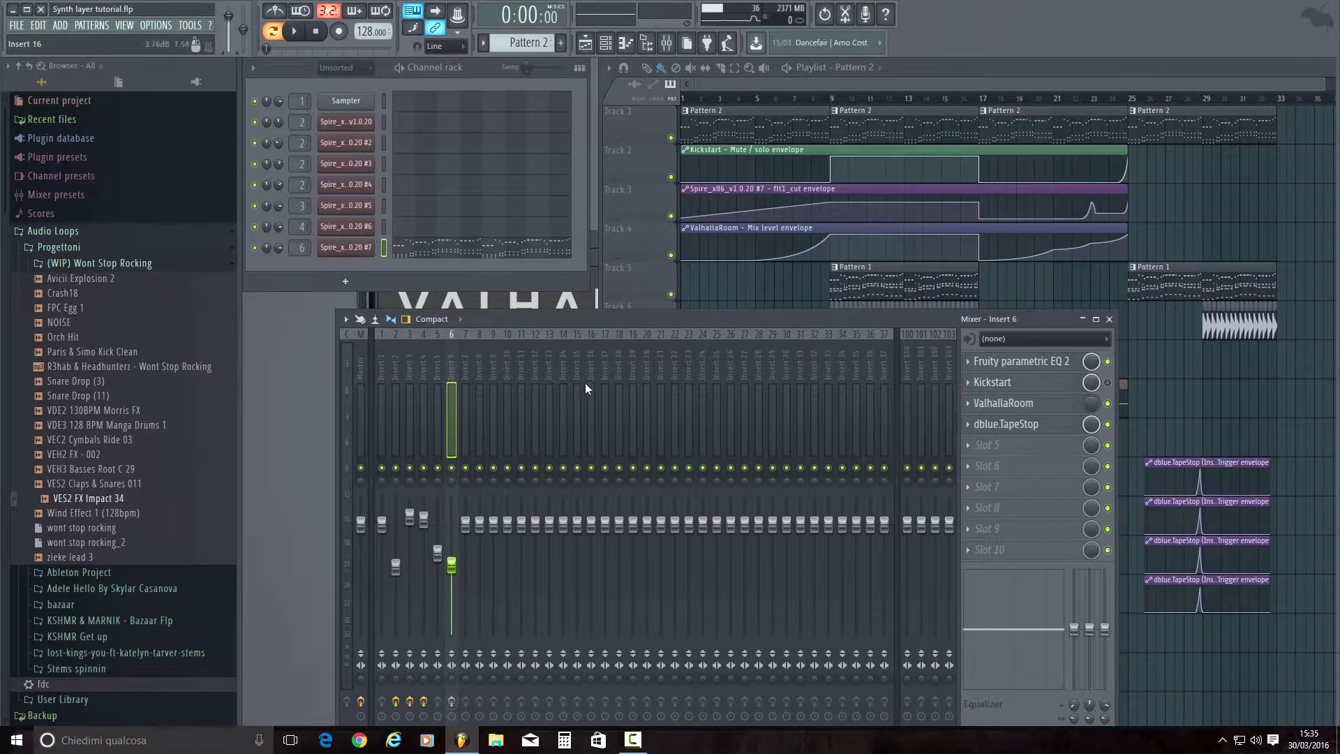
key("space")
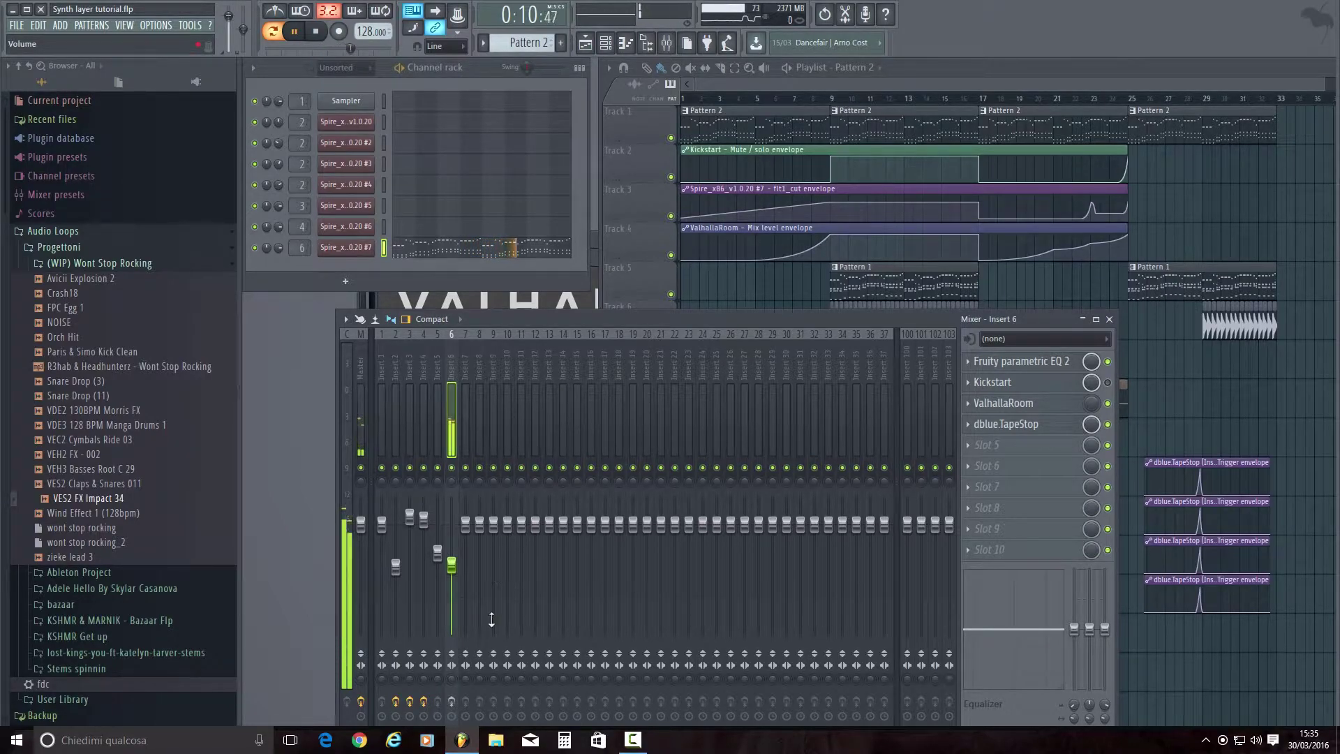
key("space")
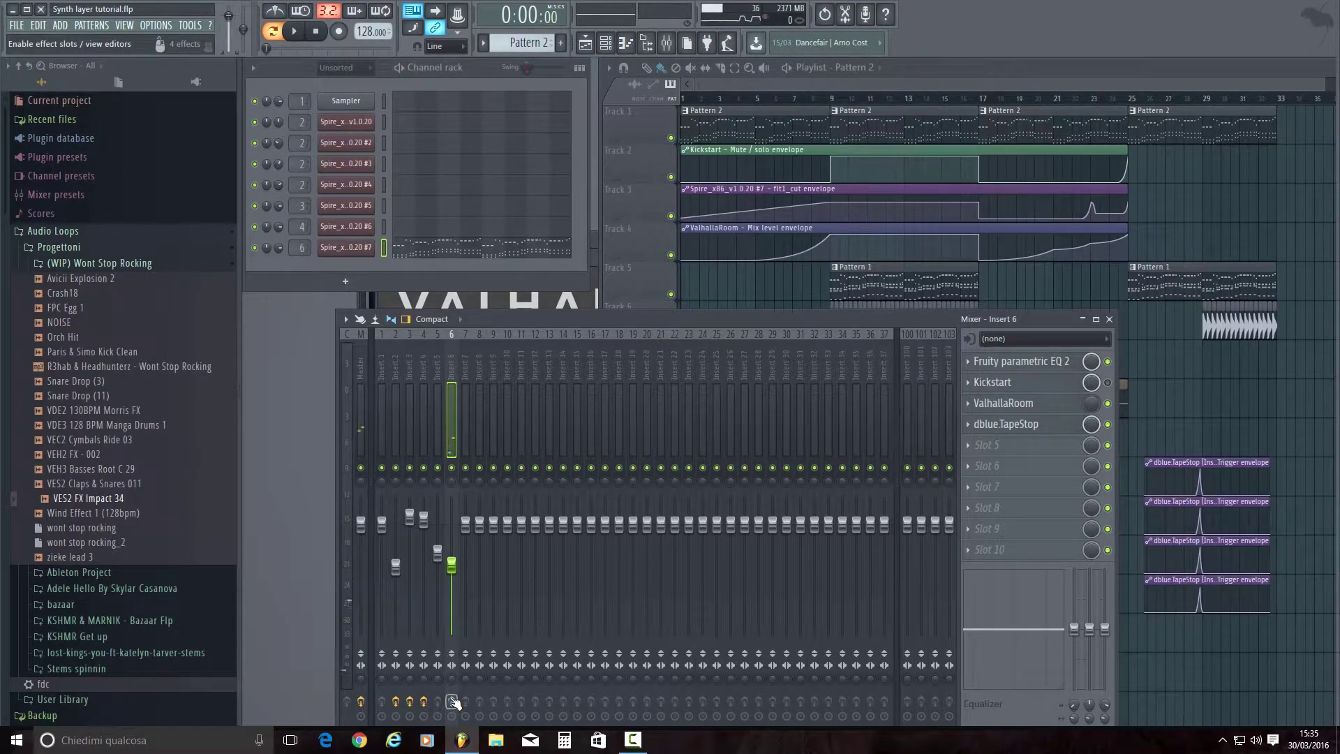
Step: Disable iZotope Ozone 7 on the Master track and play Pattern 2 with Insert 6 selected
left_click(363, 421)
left_click(1108, 362)
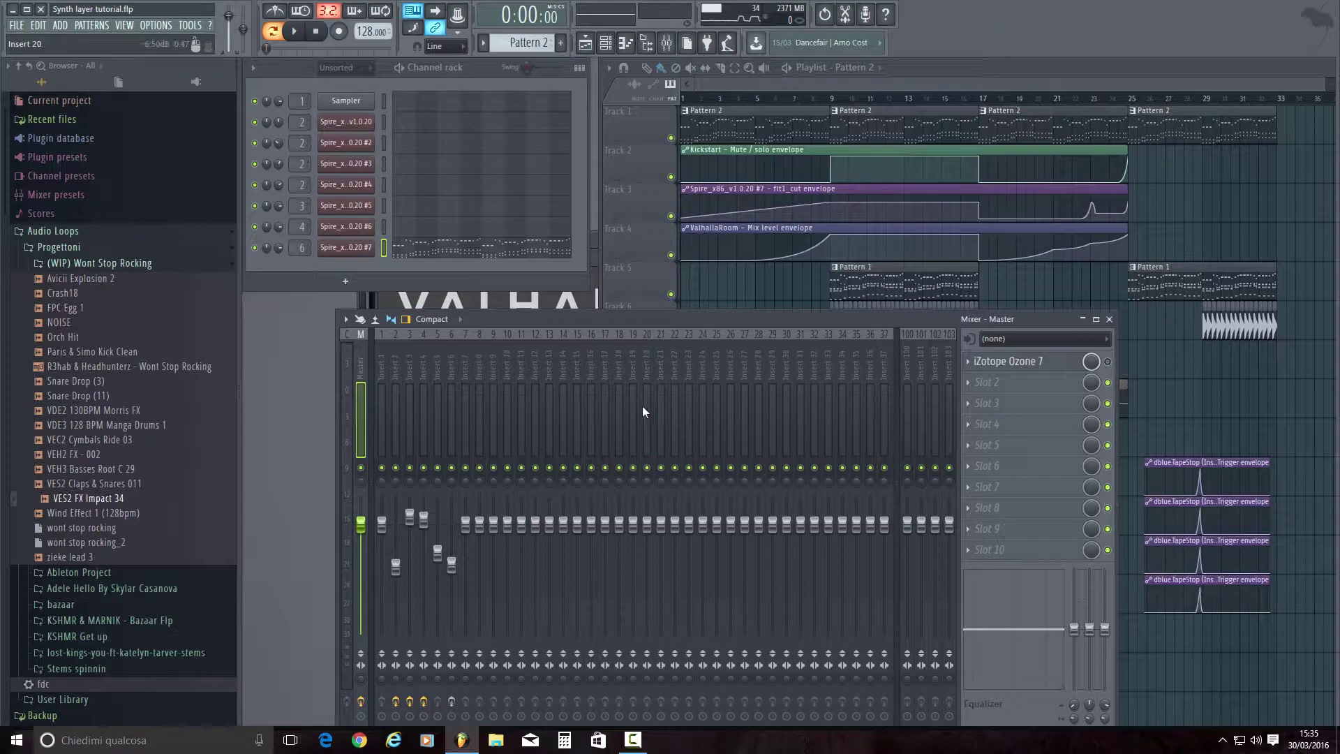
left_click(451, 414)
key("space")
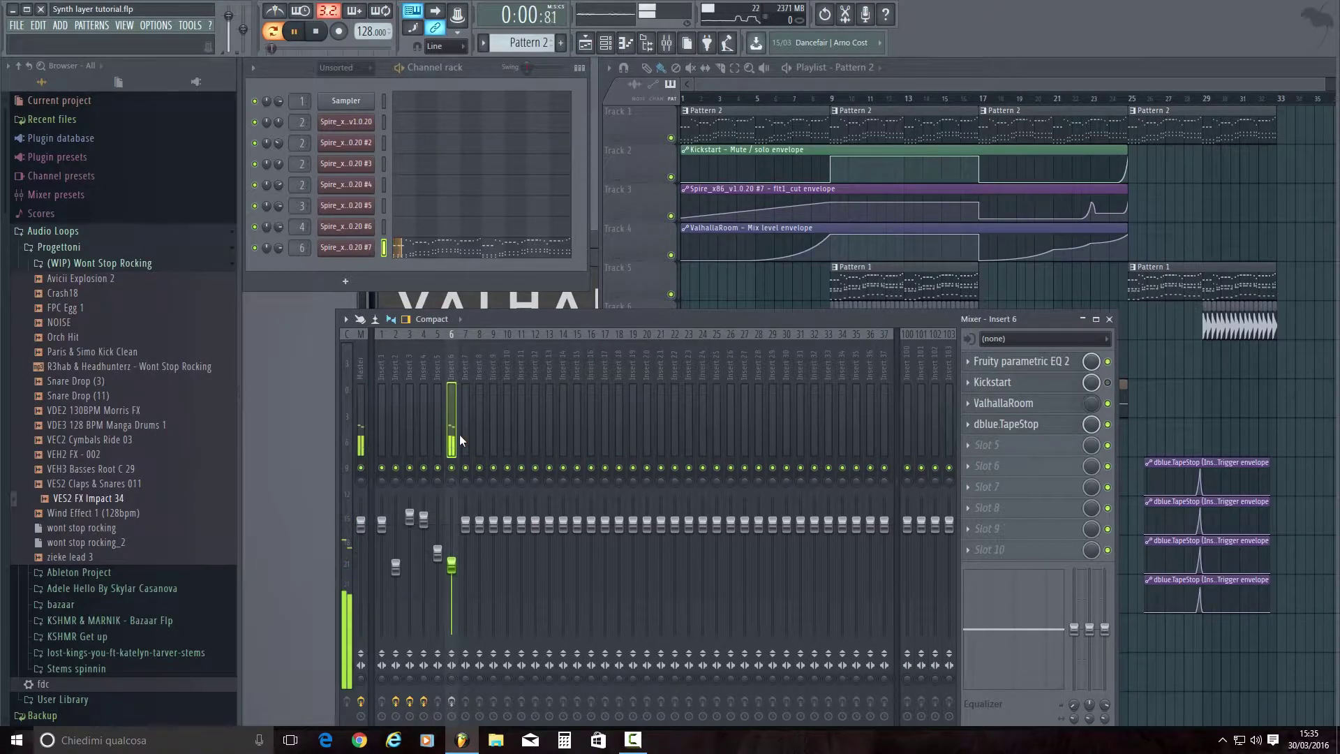
key("space")
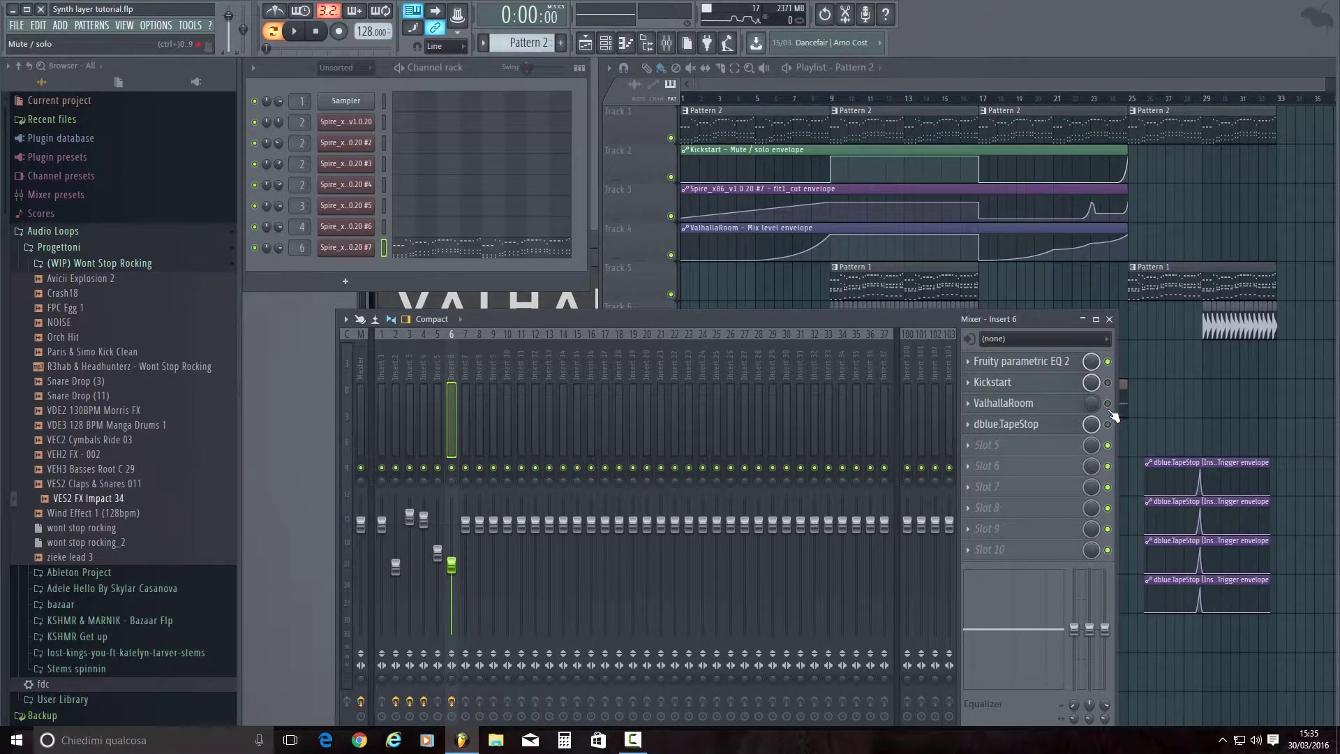
Step: Play Pattern 2 with Fruity parametric EQ 2 active on Insert 6, and re-enable that track's dblue.TapeStop
key("space")
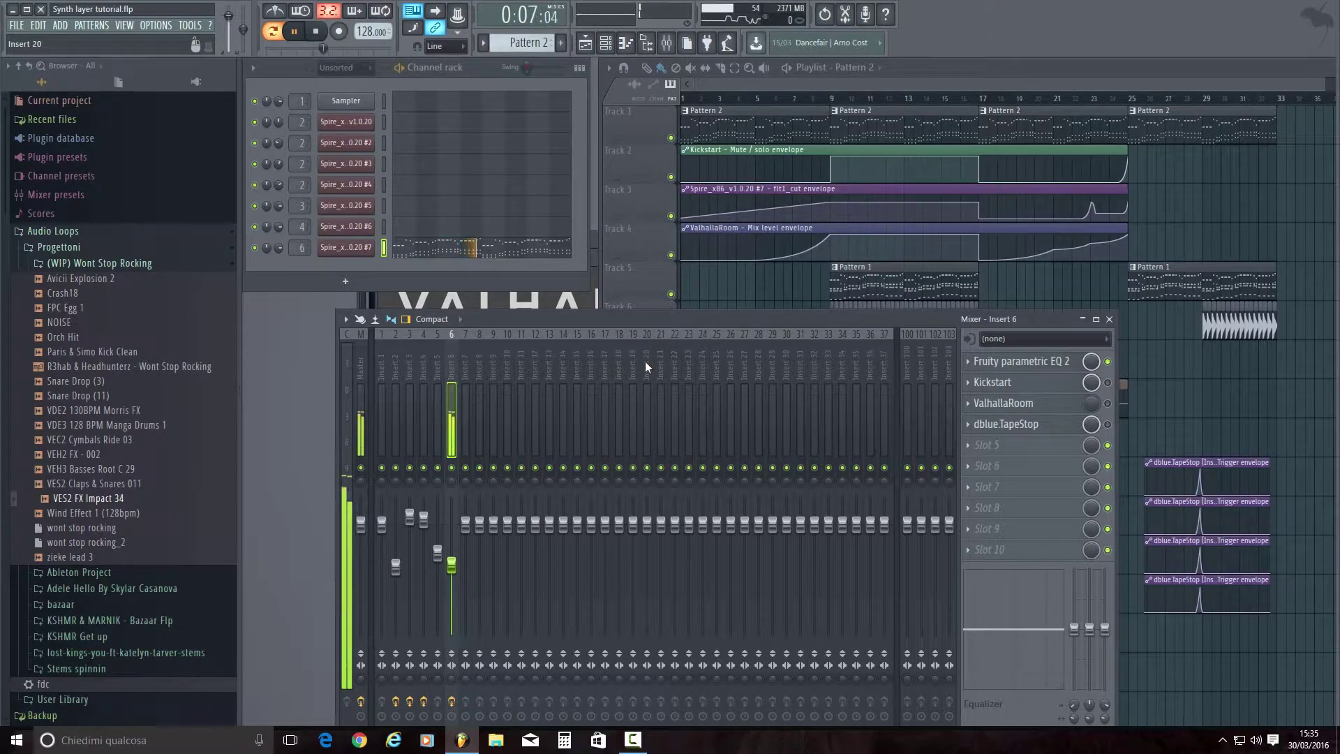
key("space")
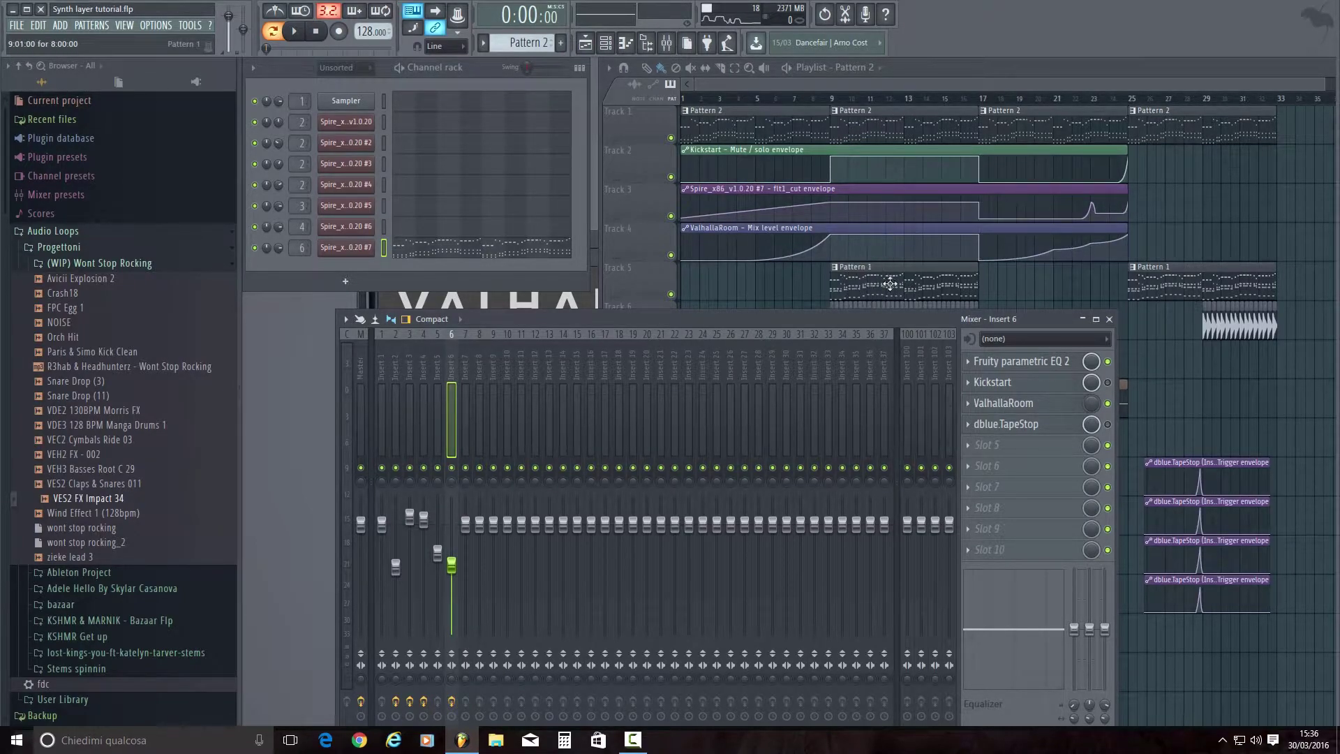
left_click(1108, 424)
Step: Leave only playlist Tracks 1 to 4 unmuted, isolating the Pattern 2 clips and their Kickstart, Spire and ValhallaRoom envelopes
right_click(671, 255)
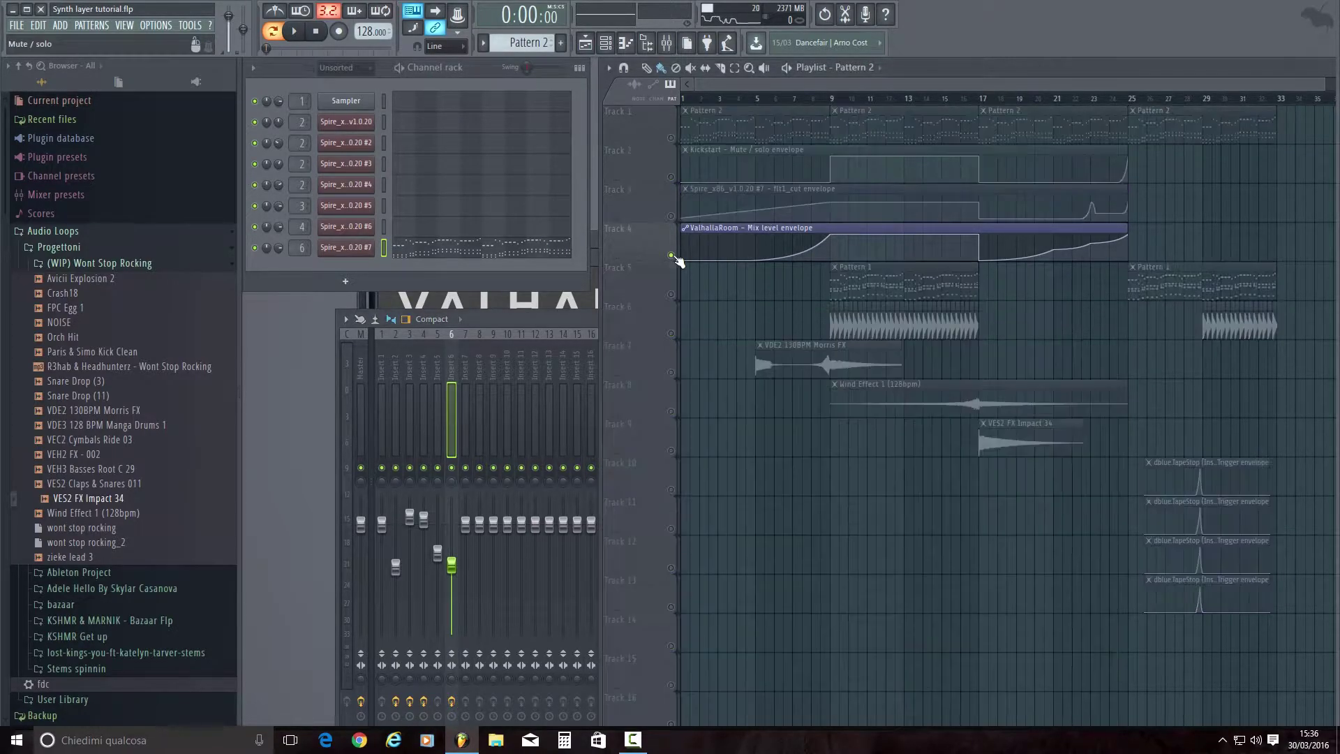
right_click(671, 217)
right_click(671, 178)
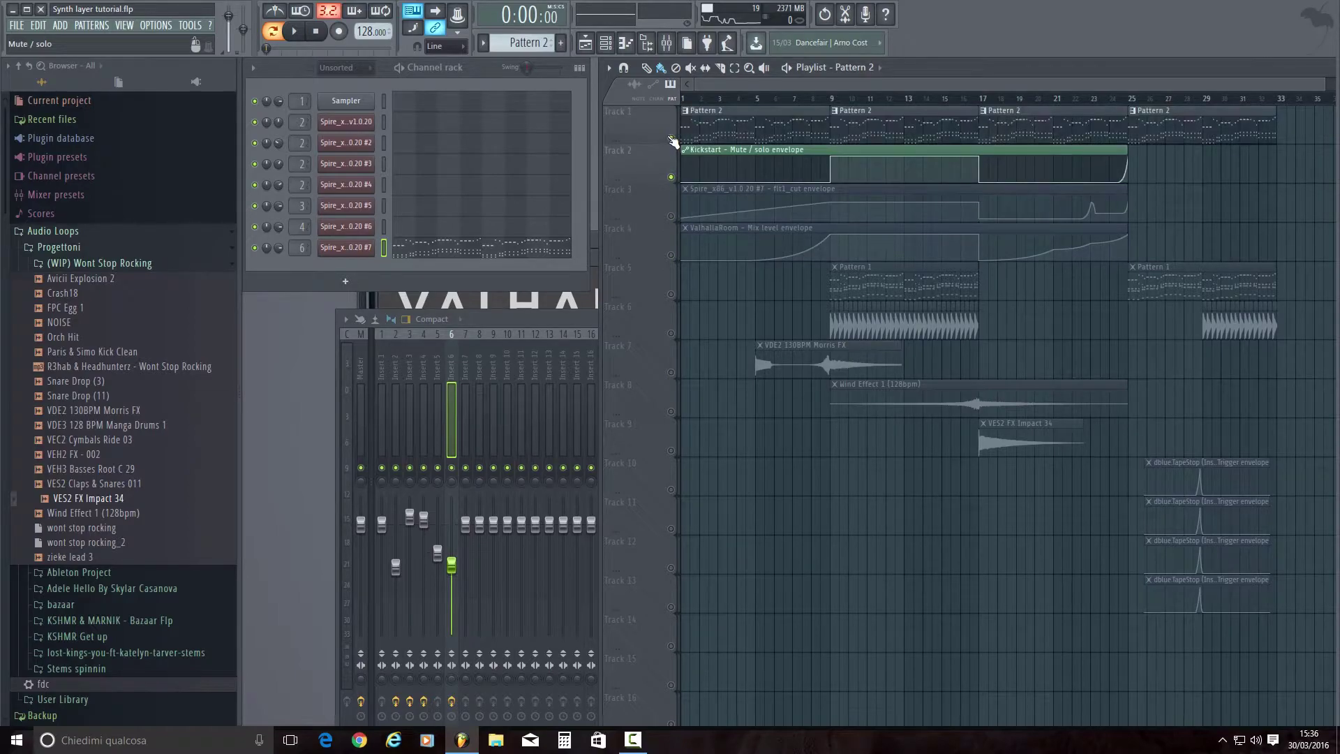
left_click(671, 216)
left_click(671, 255)
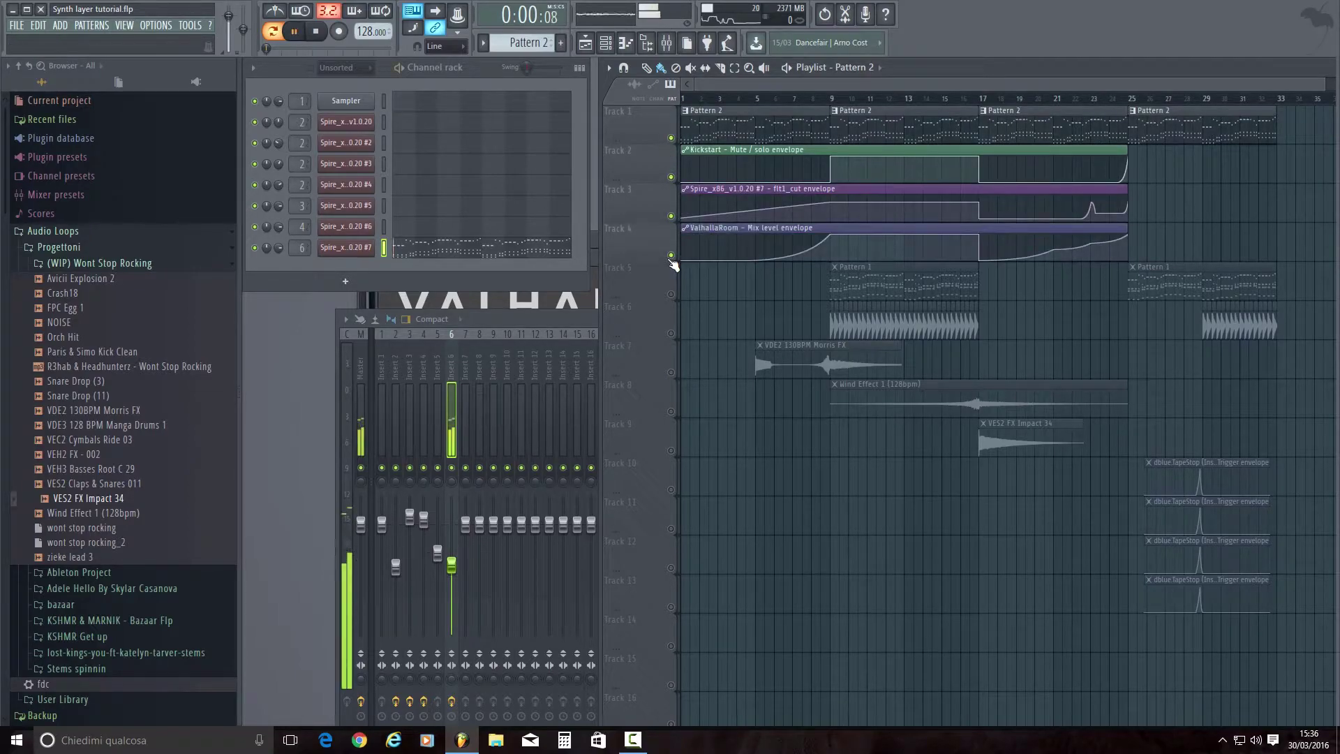
Step: Play the isolated Pattern 2 clips with their Kickstart, Spire and ValhallaRoom envelopes from bar 1, and stop playback
left_click(699, 99)
left_click(683, 100)
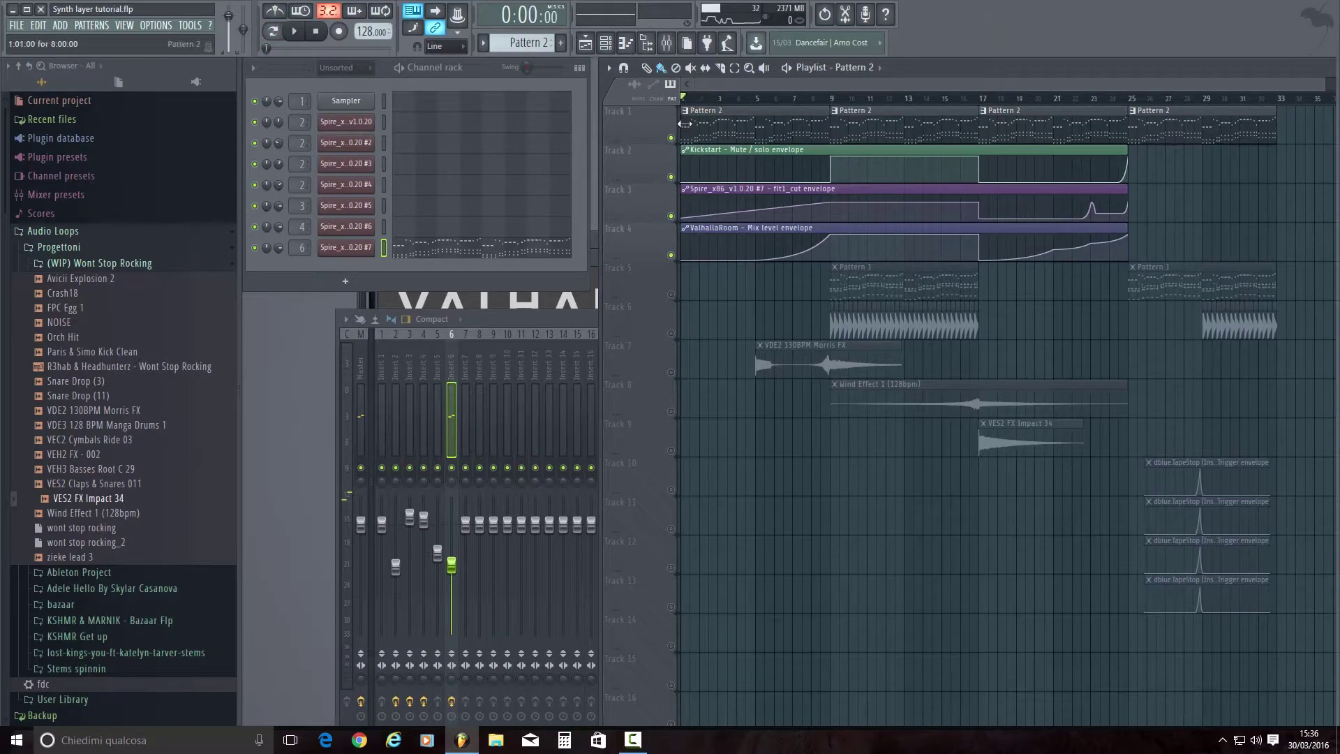
key("space")
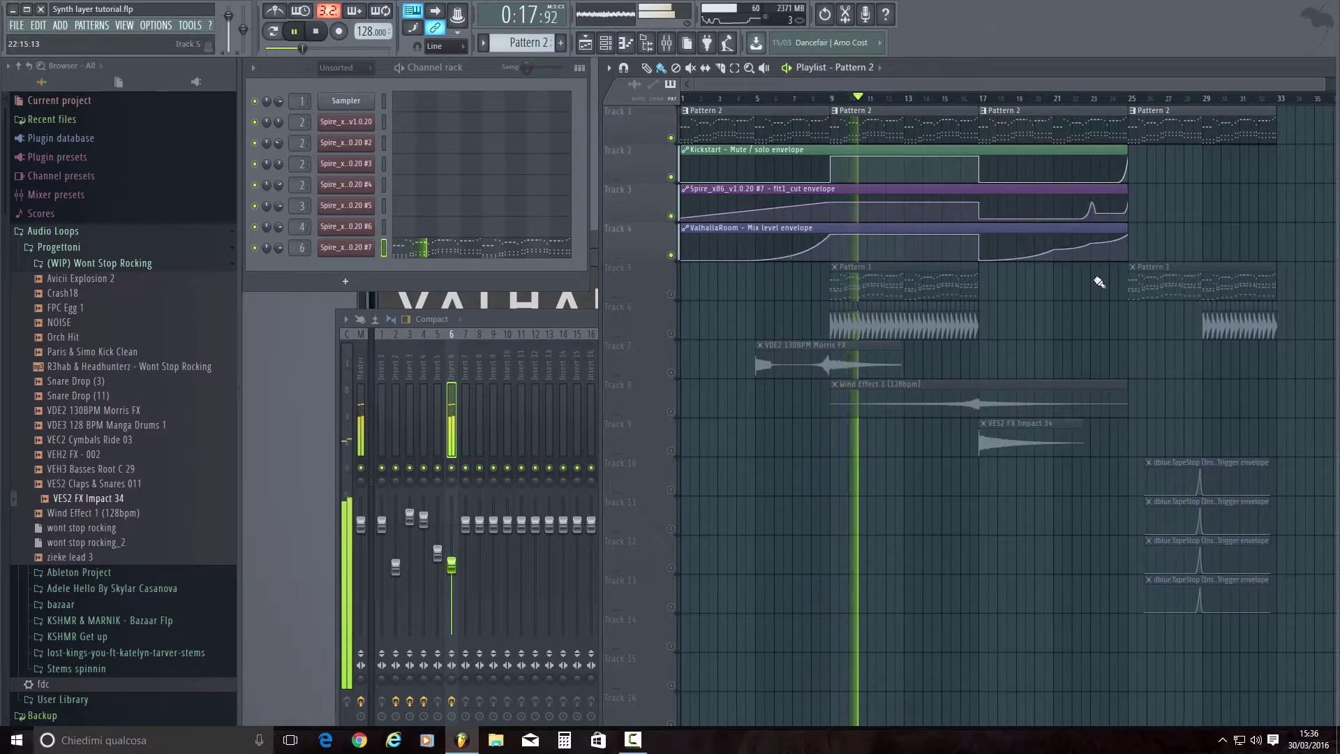
key("space")
left_click(585, 316)
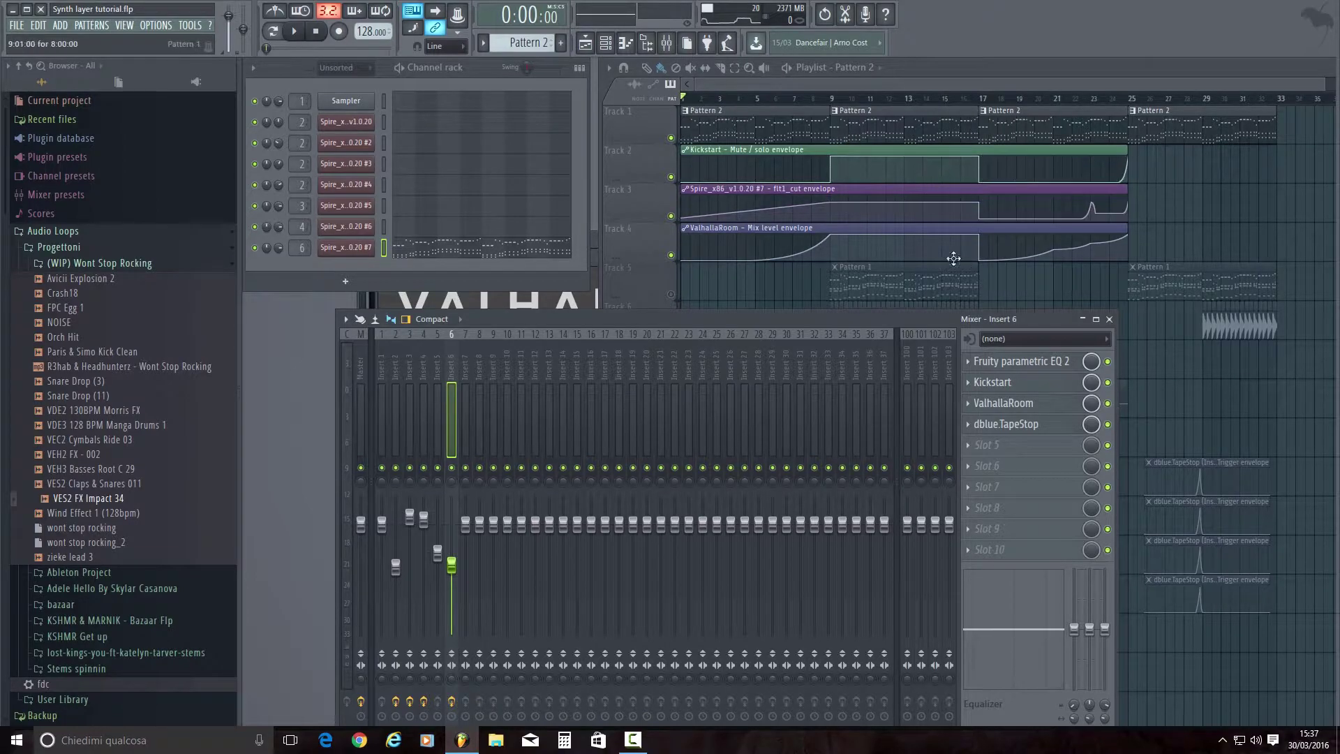
Step: Solo playlist Track 5, move the playback position to bar 9 and make Pattern 1 the active pattern
left_click(656, 276)
right_click(671, 294)
left_click(833, 99)
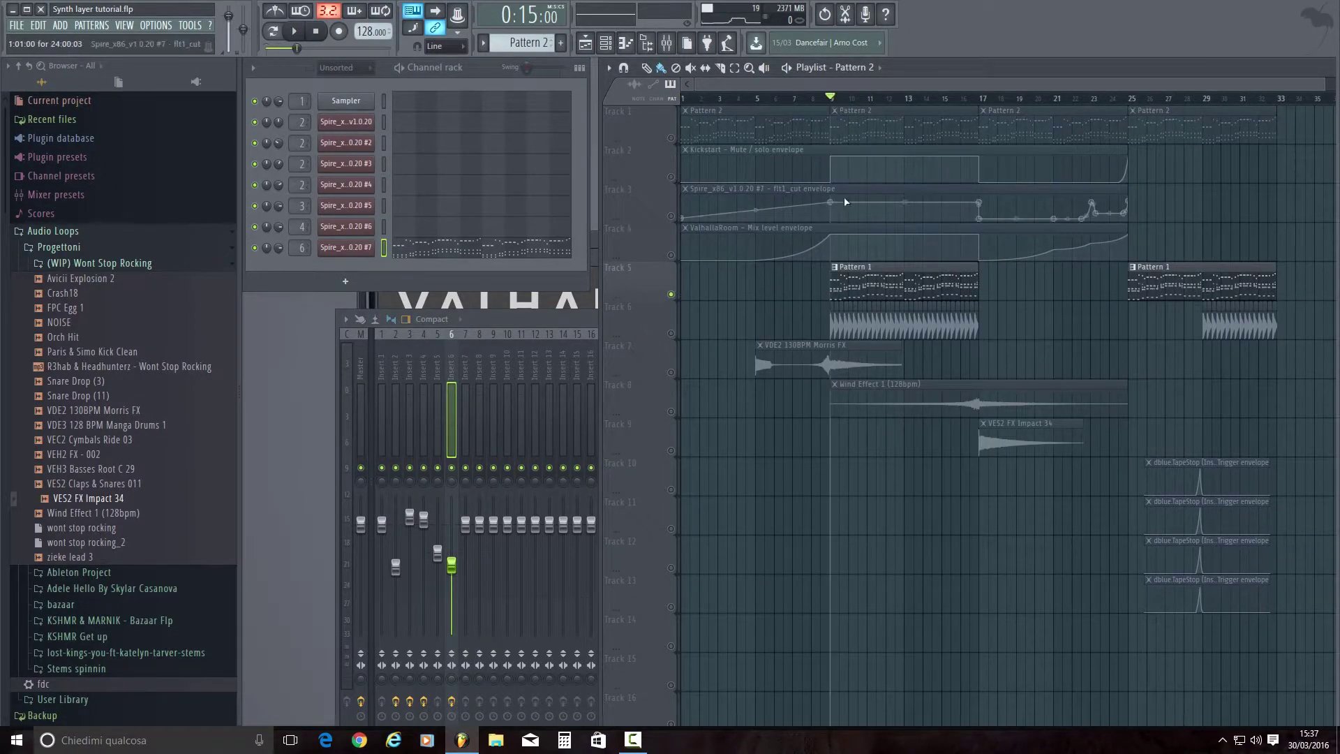
left_click(864, 282)
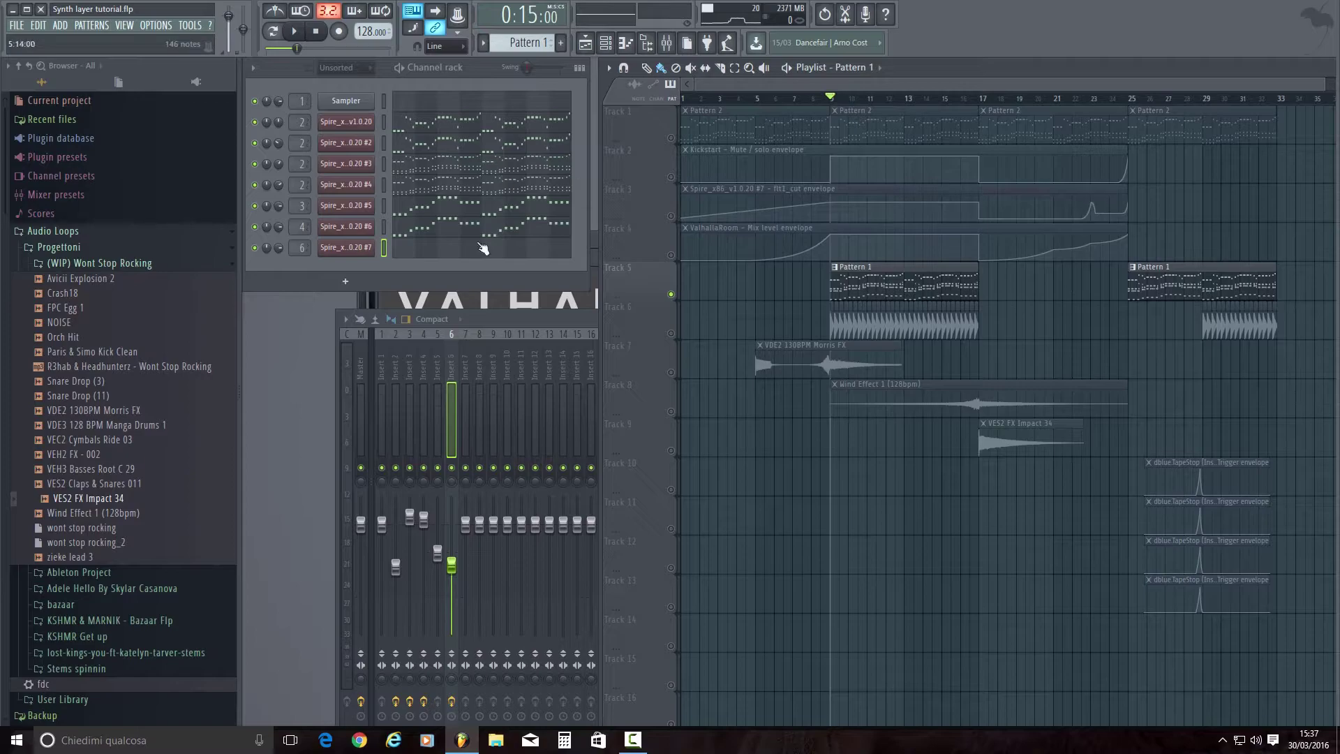
Step: Examine the Fruity parametric EQ 2 curve on mixer Insert 2 and close the plugin window
left_click(393, 351)
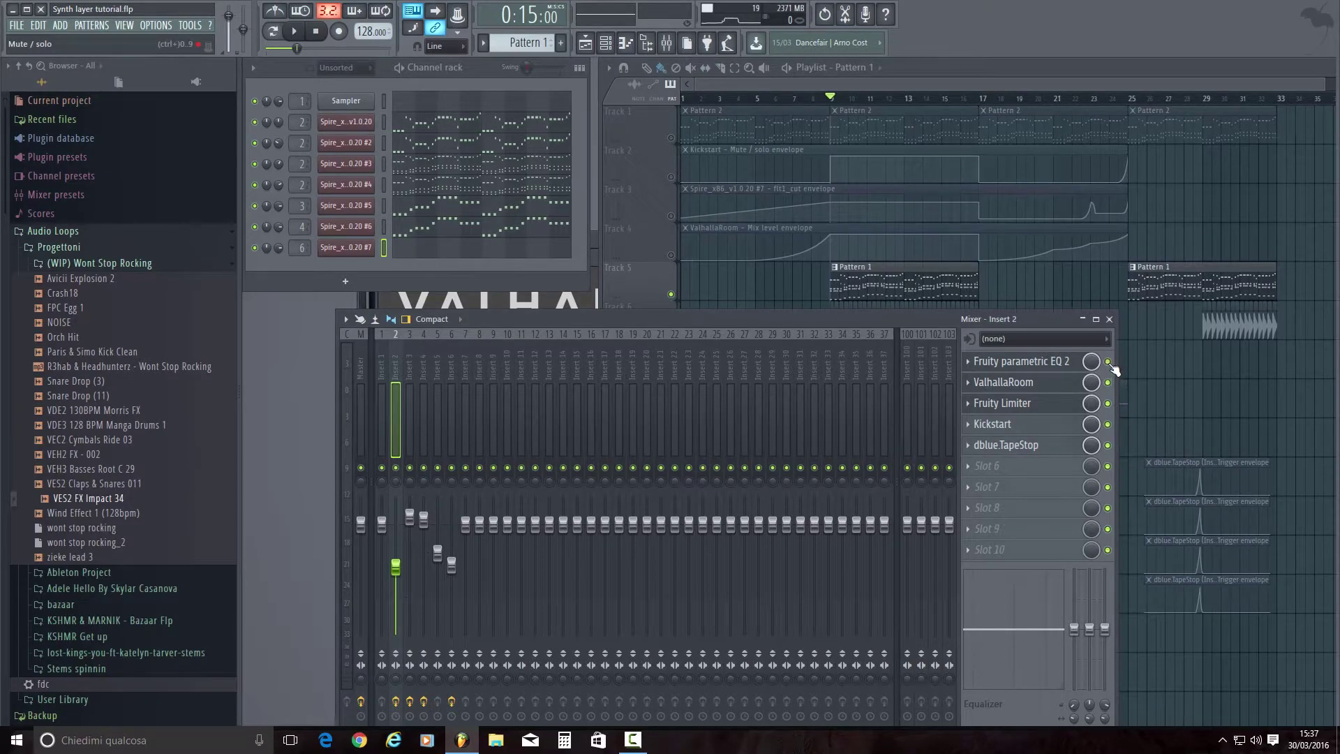
left_click(1035, 368)
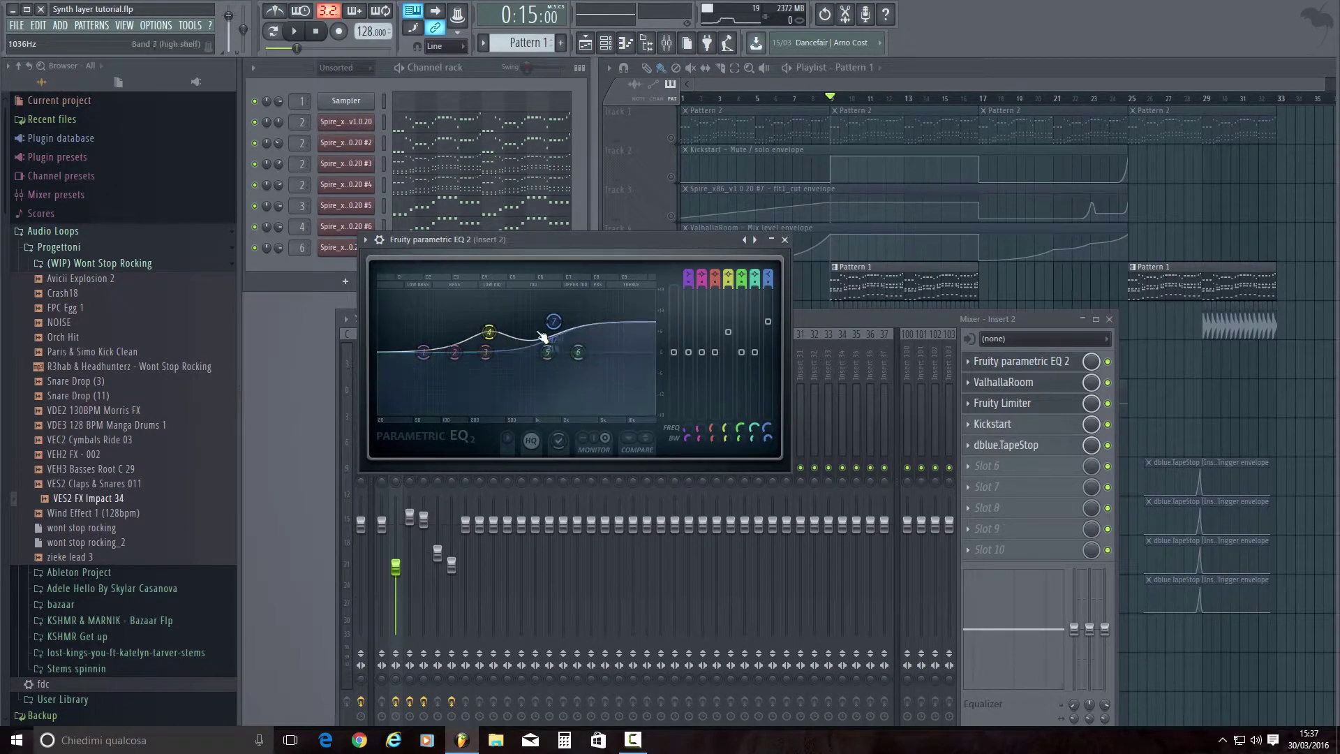
left_click(785, 240)
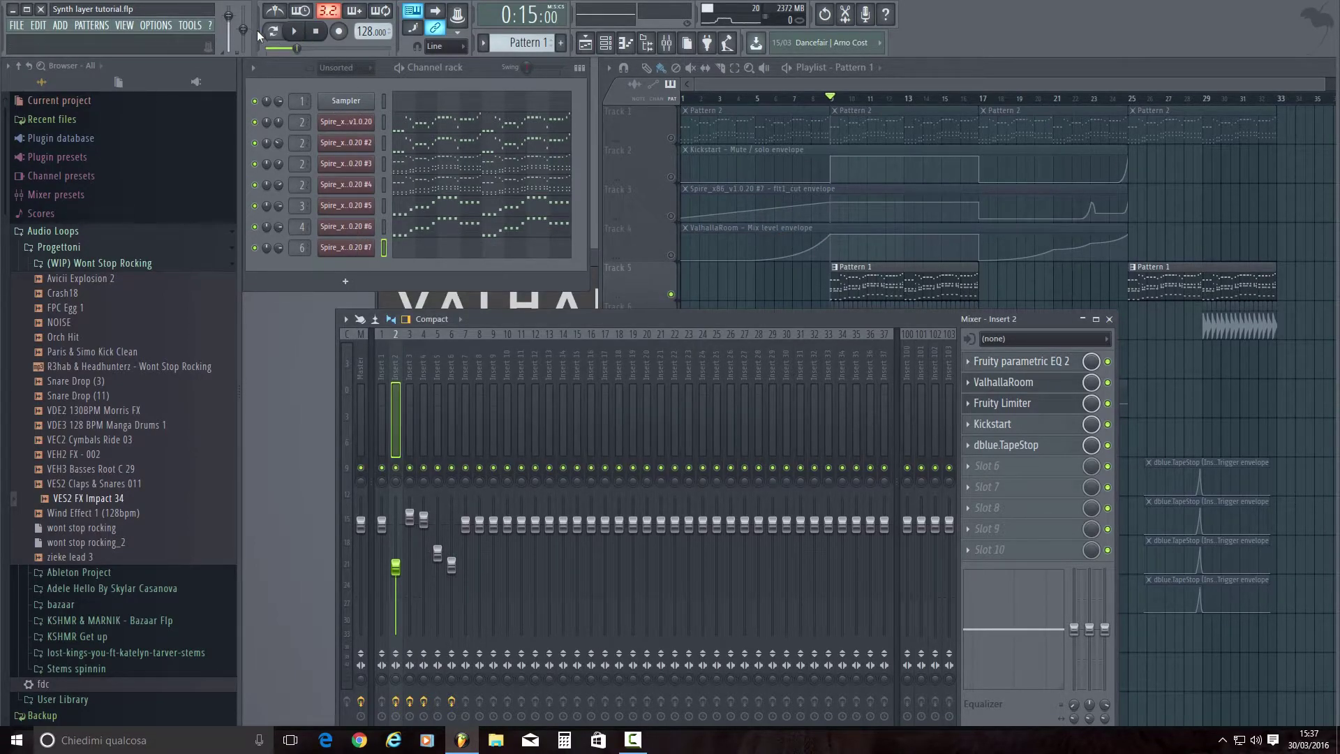
Step: Switch playback to pattern mode, solo the first Spire channel and play Pattern 1
left_click(315, 31)
left_click(274, 30)
right_click(257, 122)
left_click(266, 127)
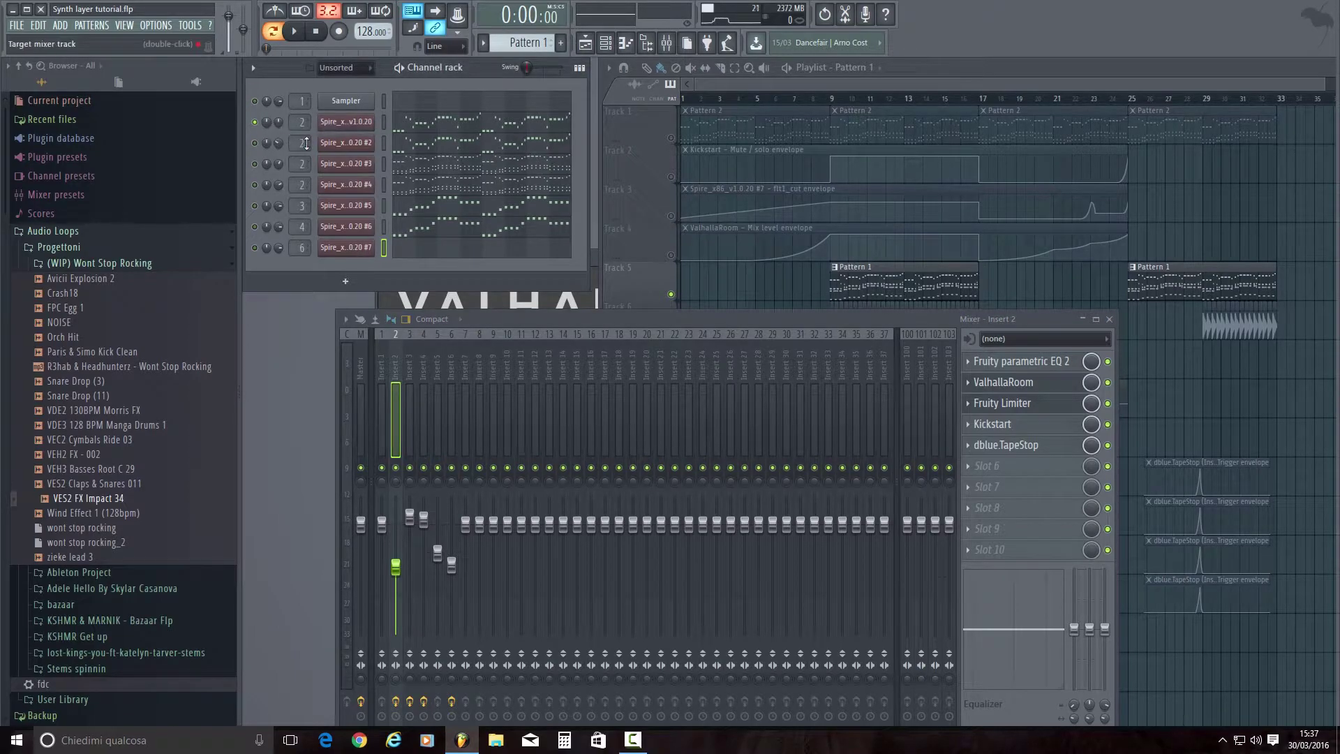
key("space")
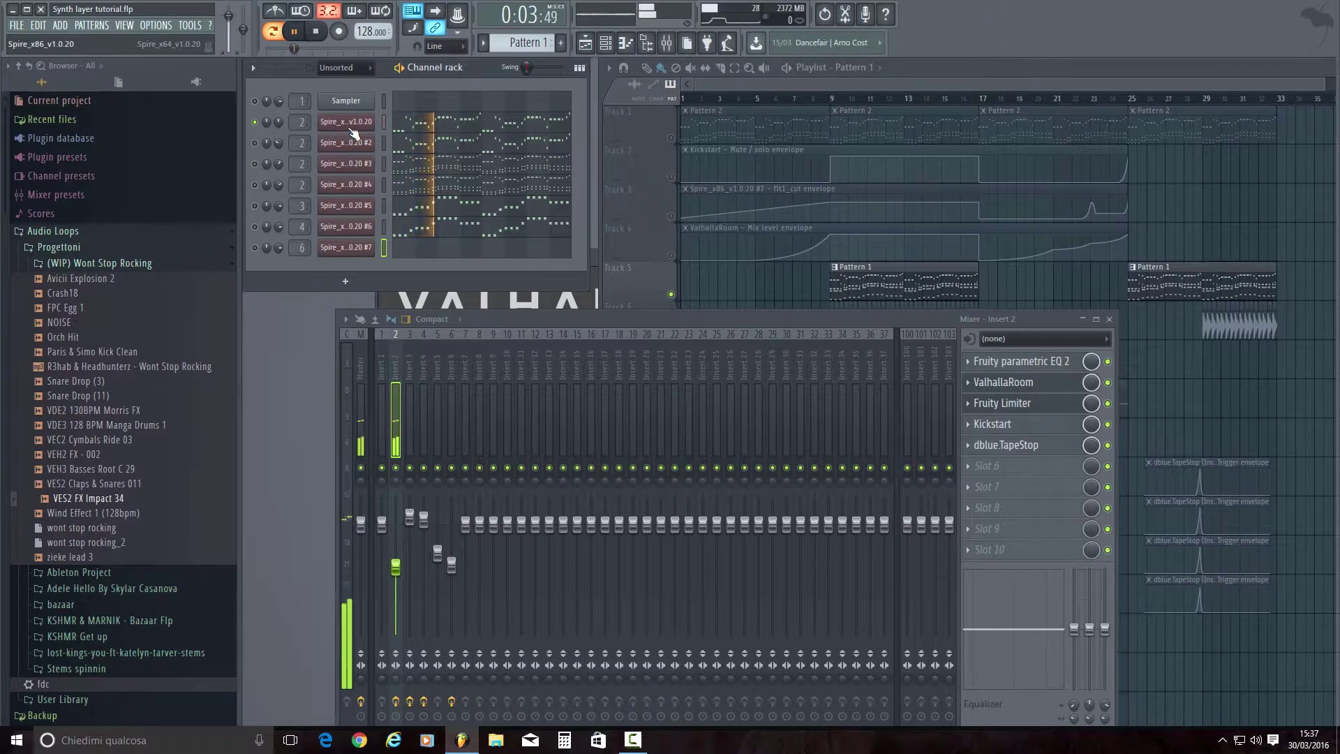
Step: Solo the Spire #2 channel while Pattern 1 plays, and stop playback after listening to it
right_click(256, 143)
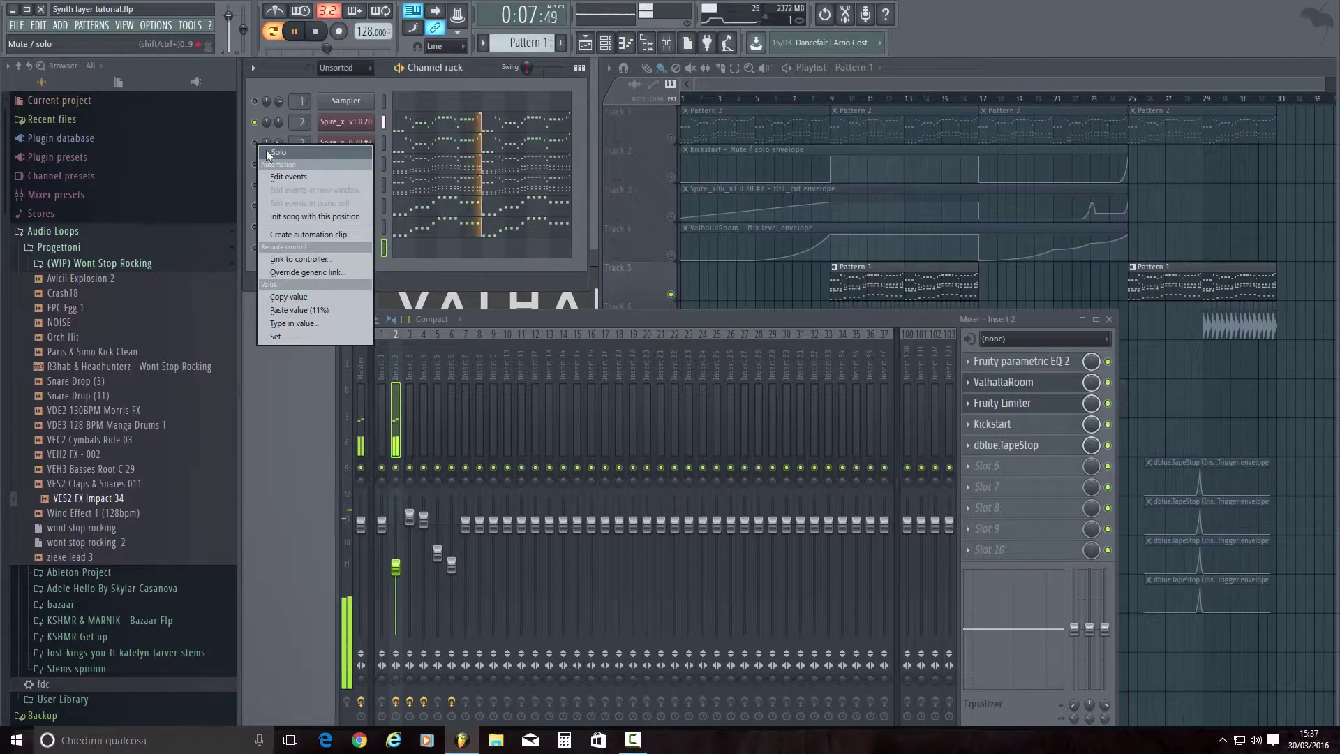
left_click(266, 152)
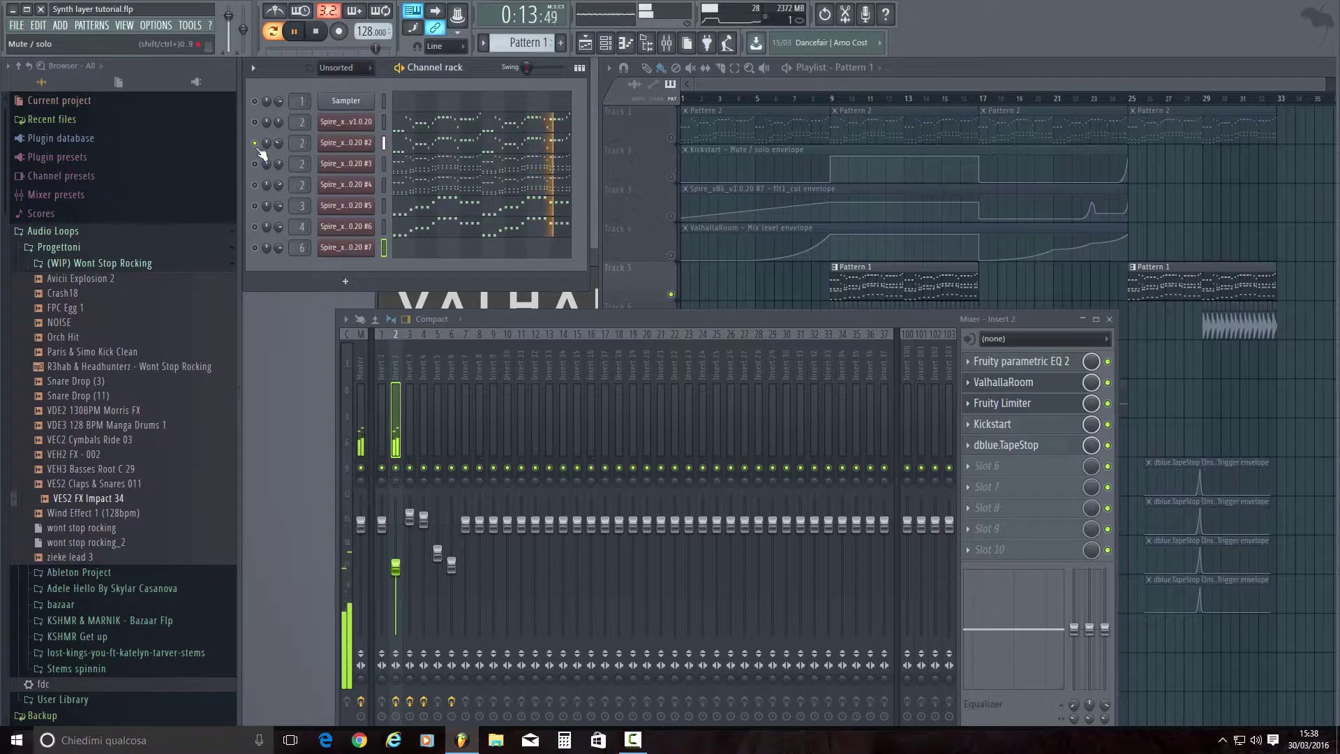
key("space")
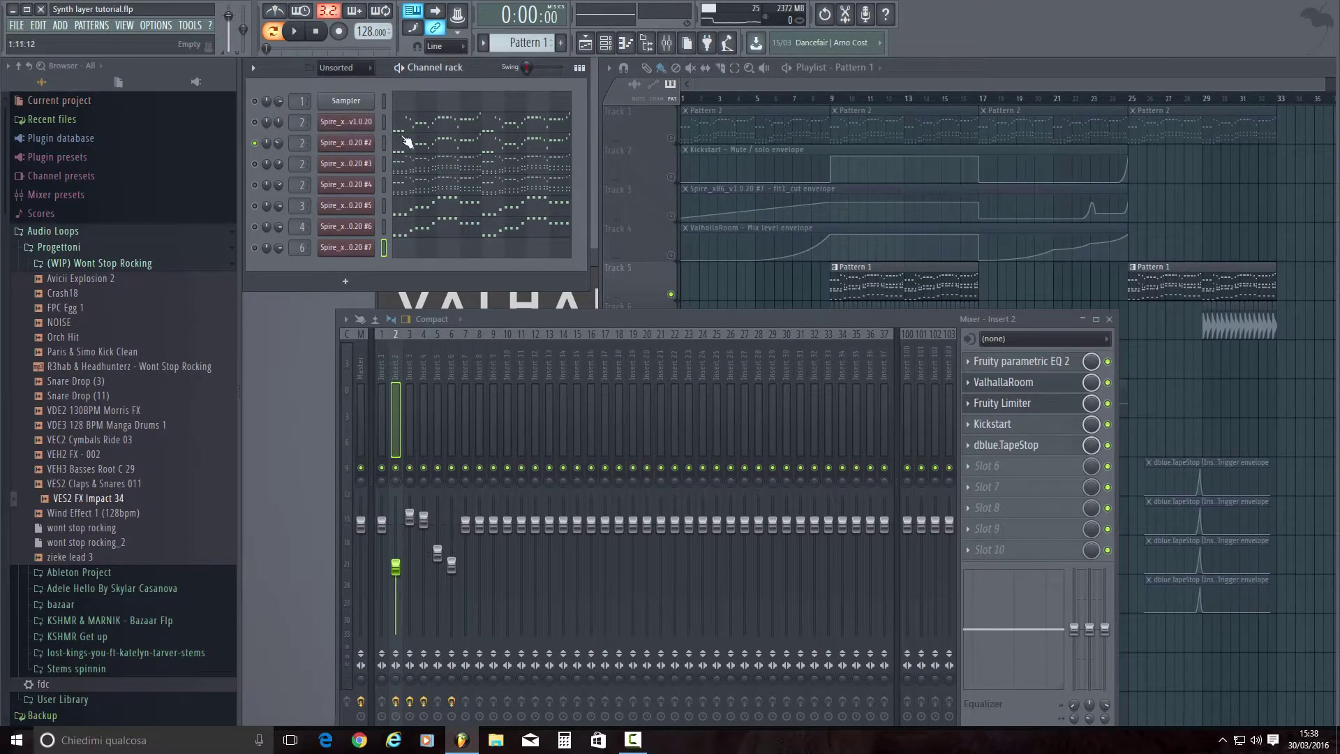
Step: Play Pattern 1 with Spire #3 soloed and with Spire #4 soloed, and stop playback
right_click(255, 164)
key("space")
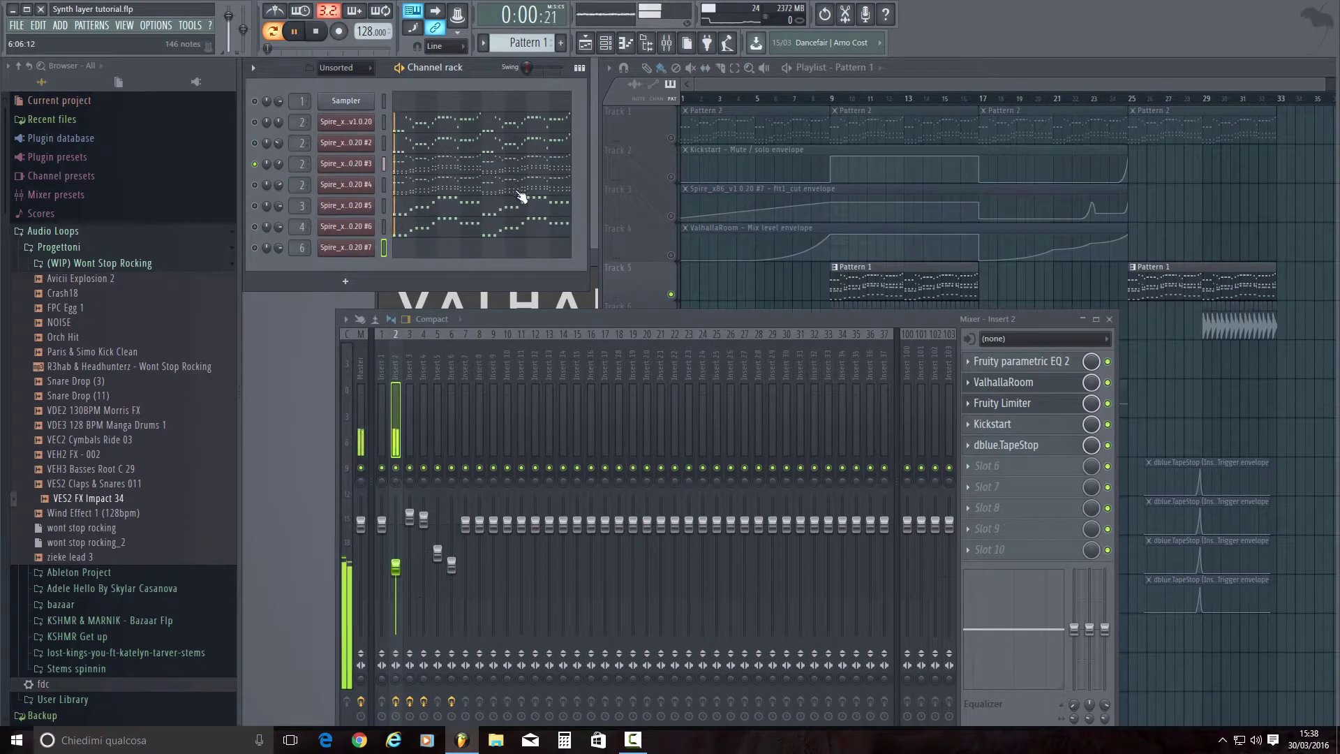
right_click(259, 187)
left_click(273, 195)
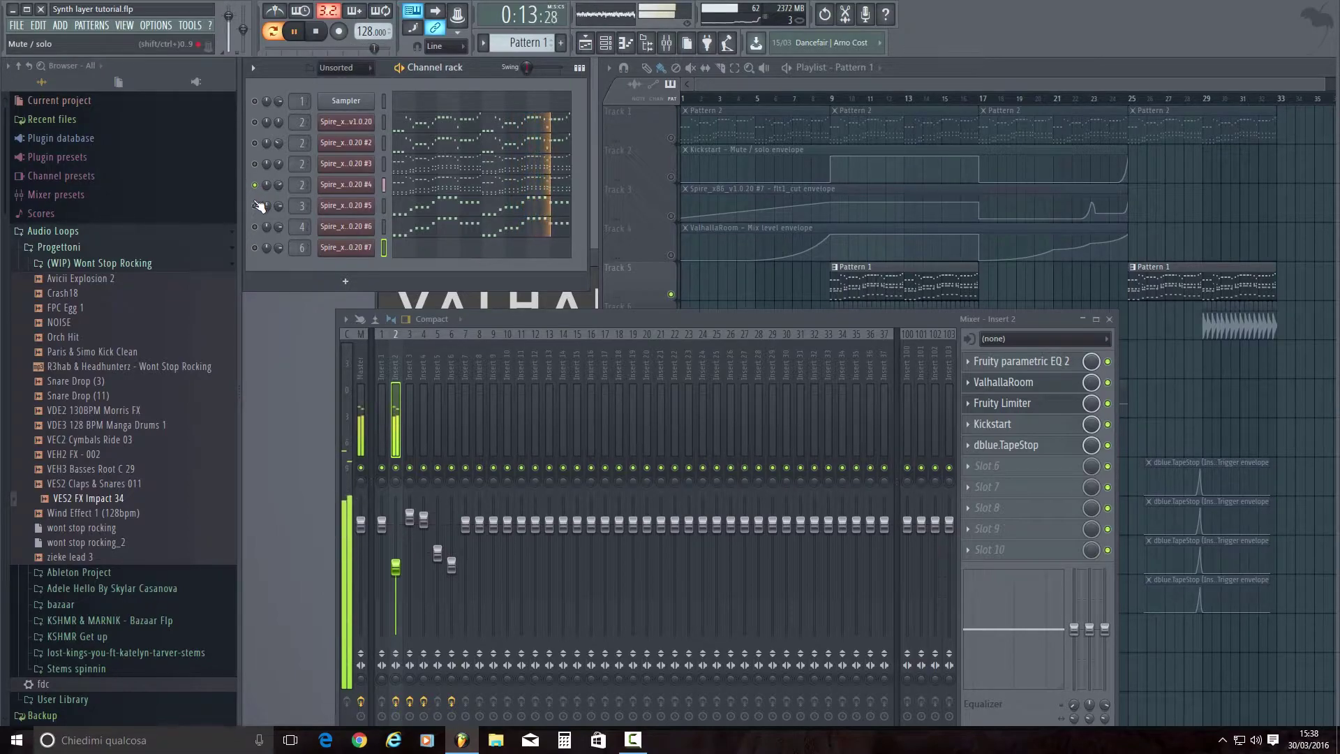
key("space")
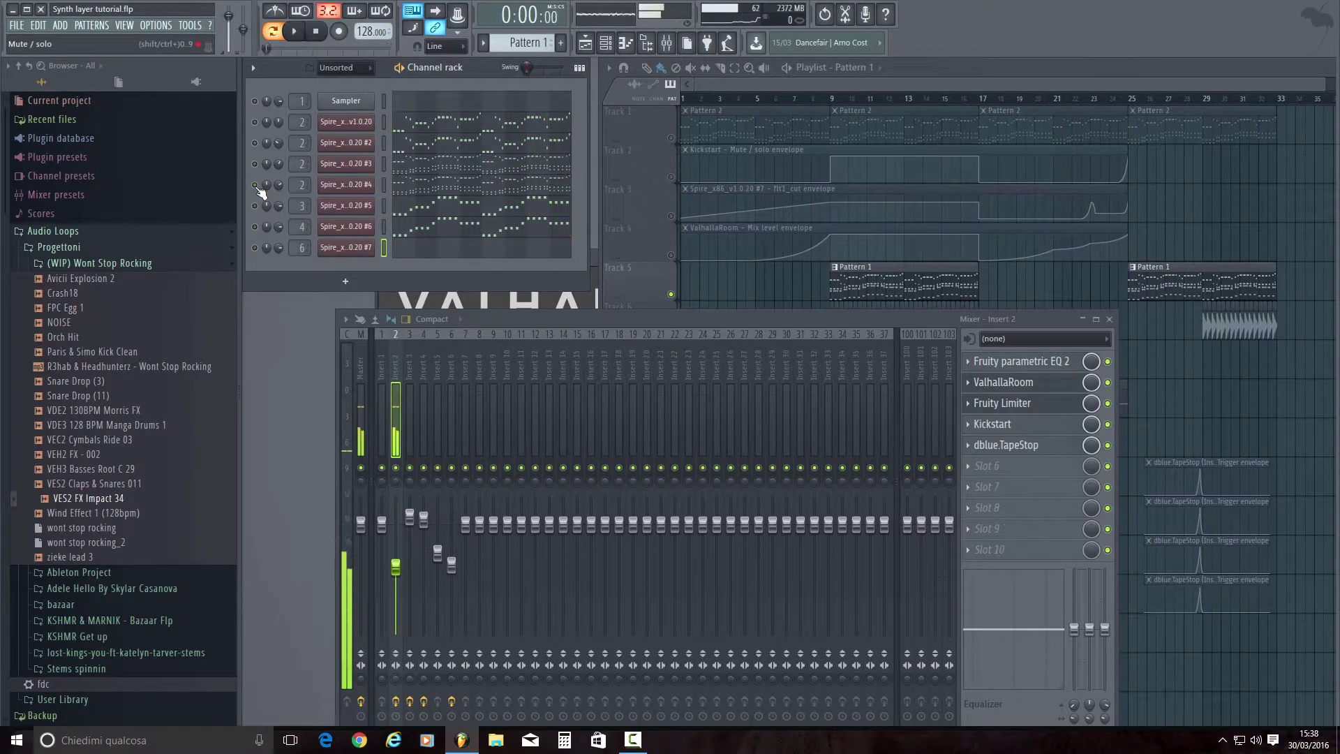
Step: Play Pattern 1 with only Spire #5 and Spire #6 unmuted, and select mixer Insert 3
left_click(255, 205)
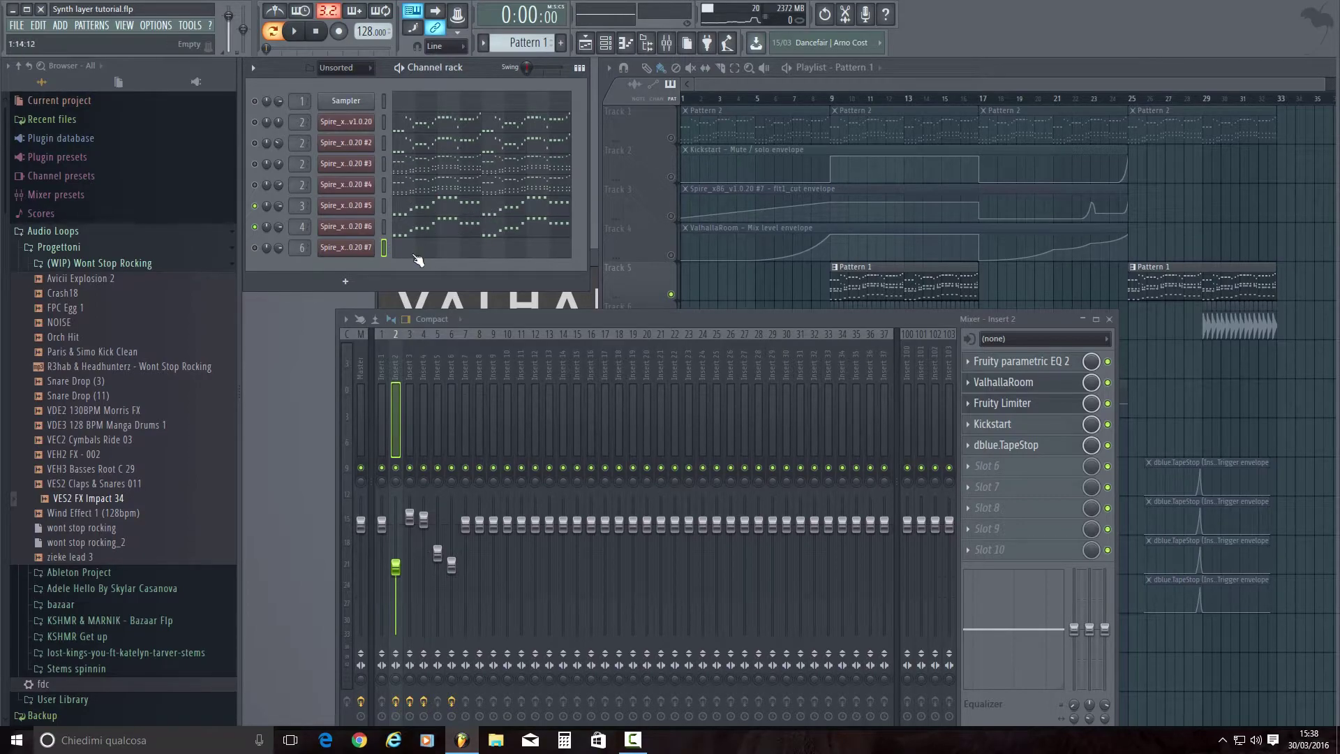
key("space")
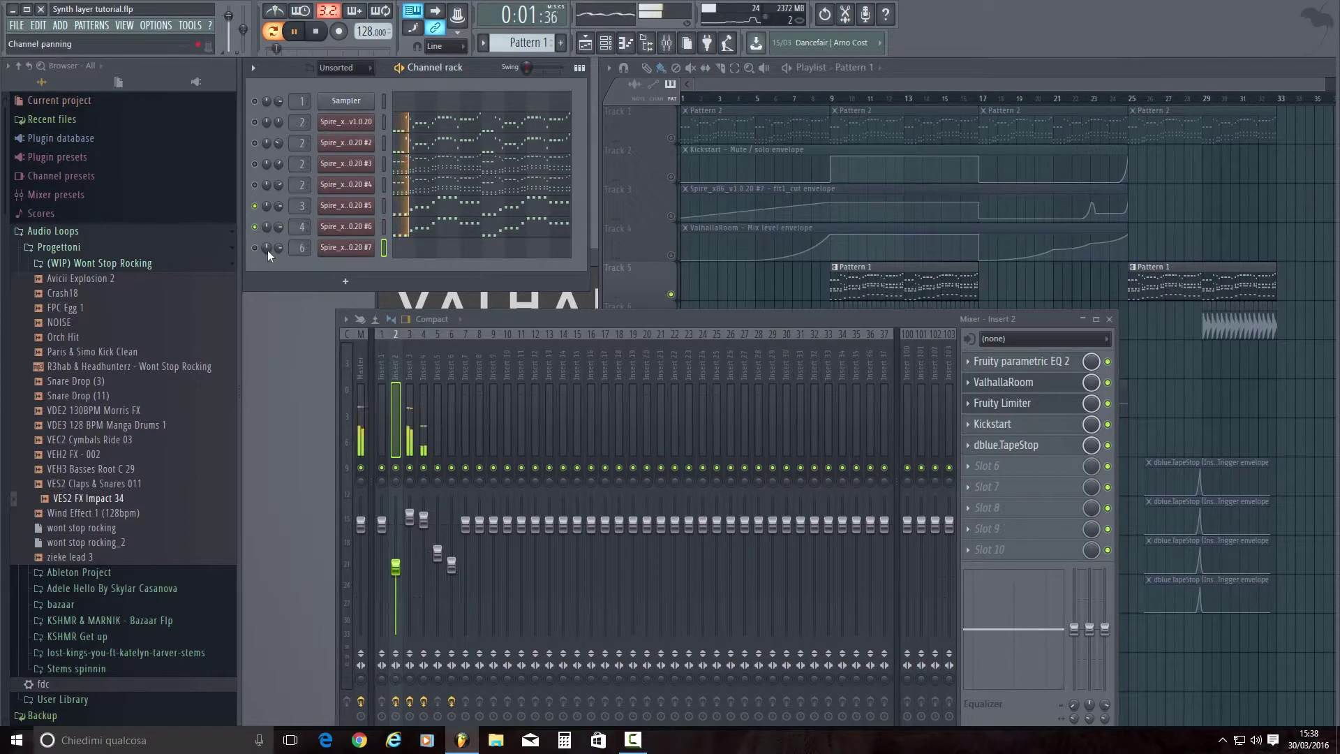
left_click(412, 420)
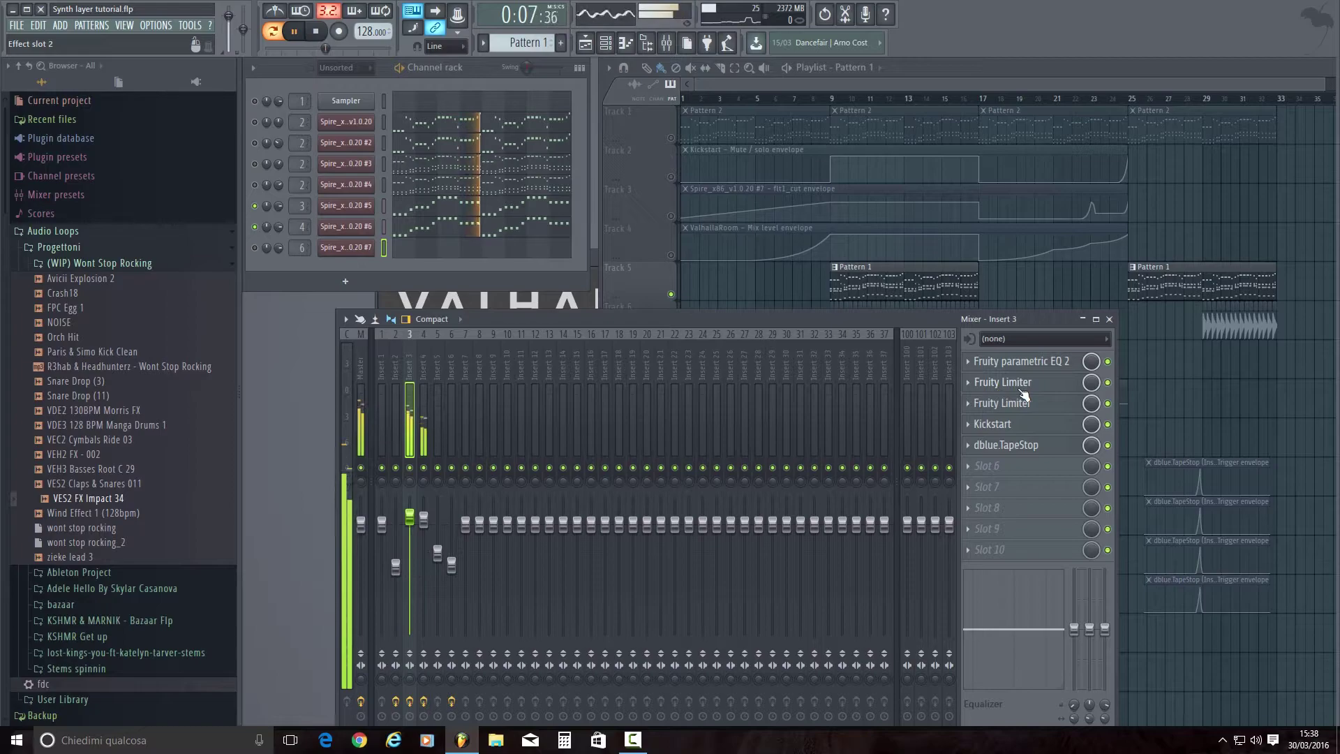
Step: Examine the settings of both Fruity Limiter instances on Insert 3, viewing the compressor one during playback, and close both windows
left_click(990, 404)
left_click(946, 396)
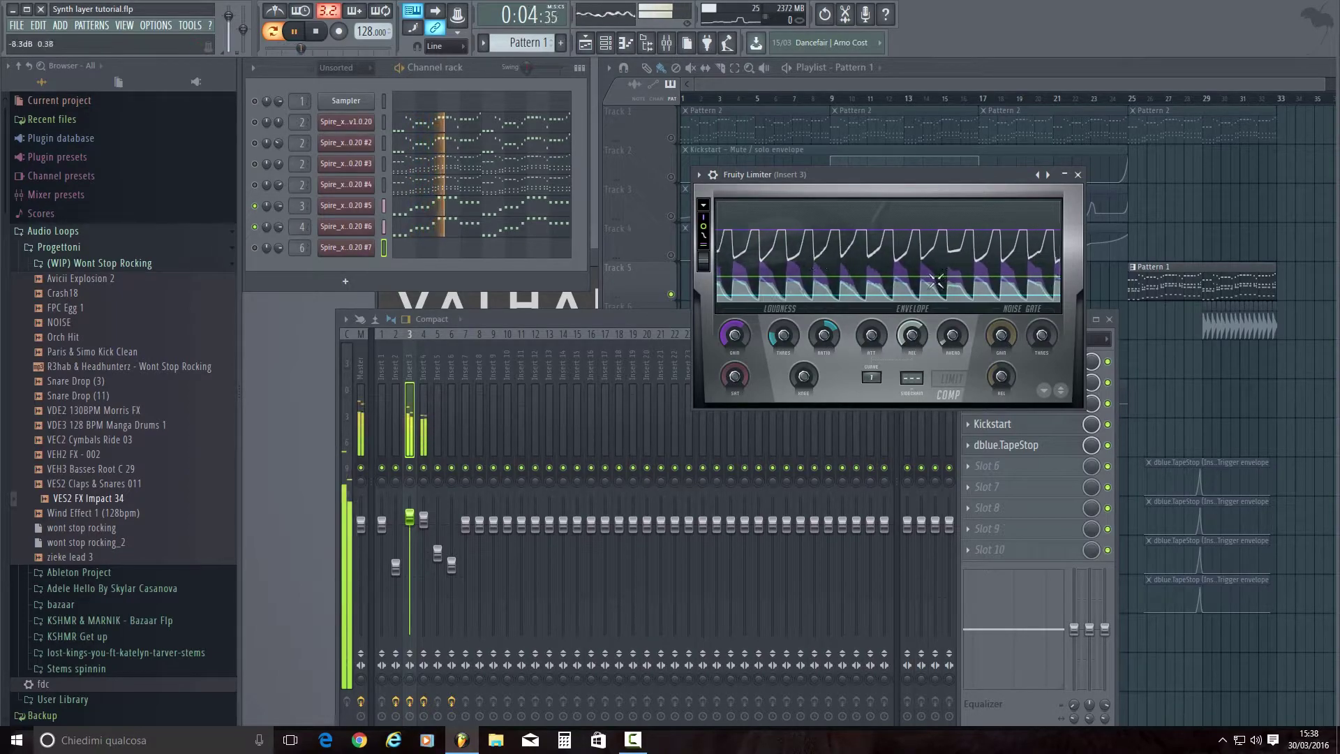
key("space")
left_click(1031, 468)
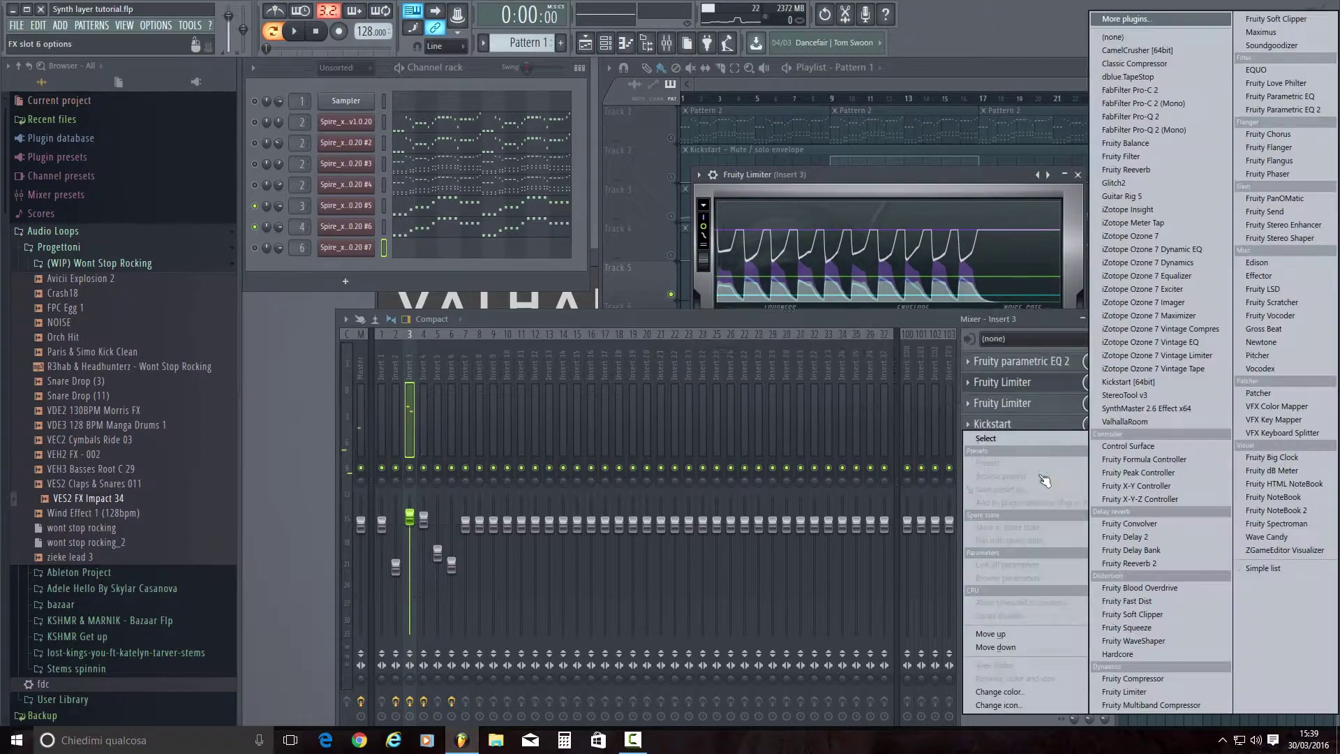
left_click(1126, 77)
left_click(1021, 404)
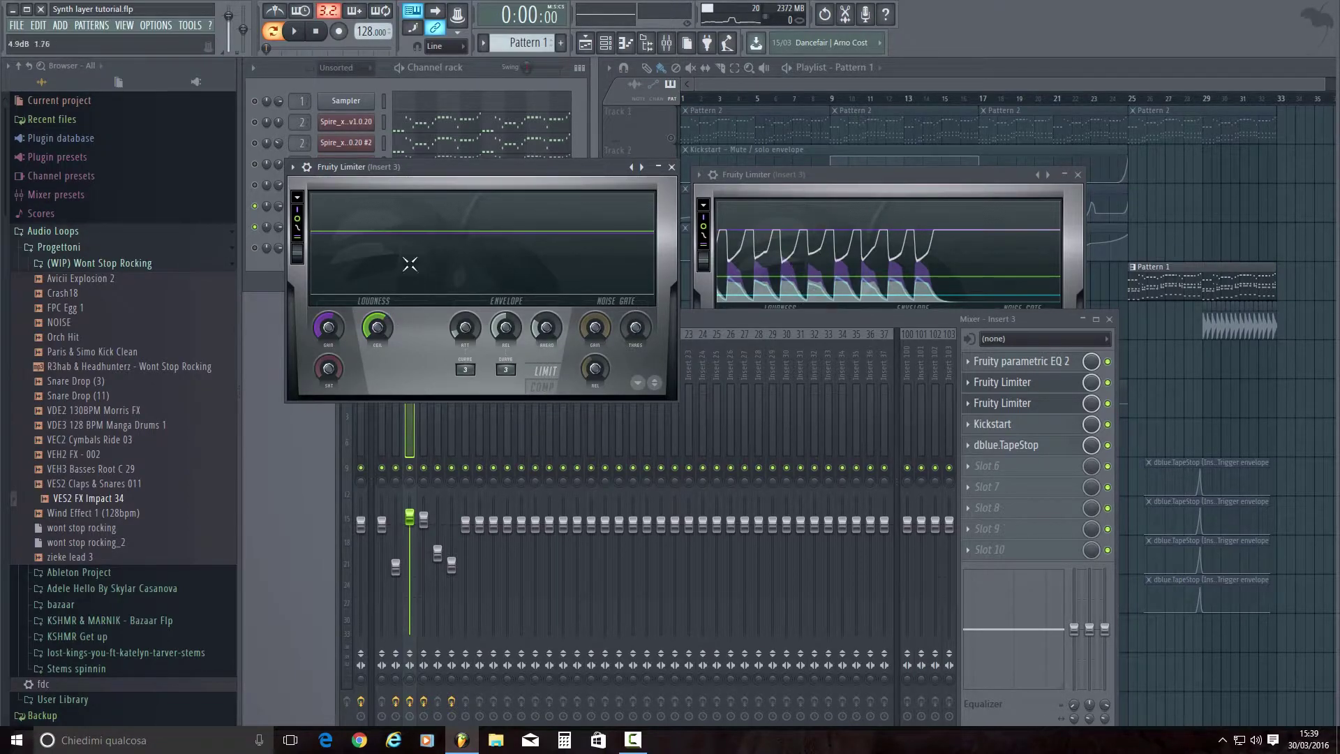
left_click(672, 167)
left_click(1077, 174)
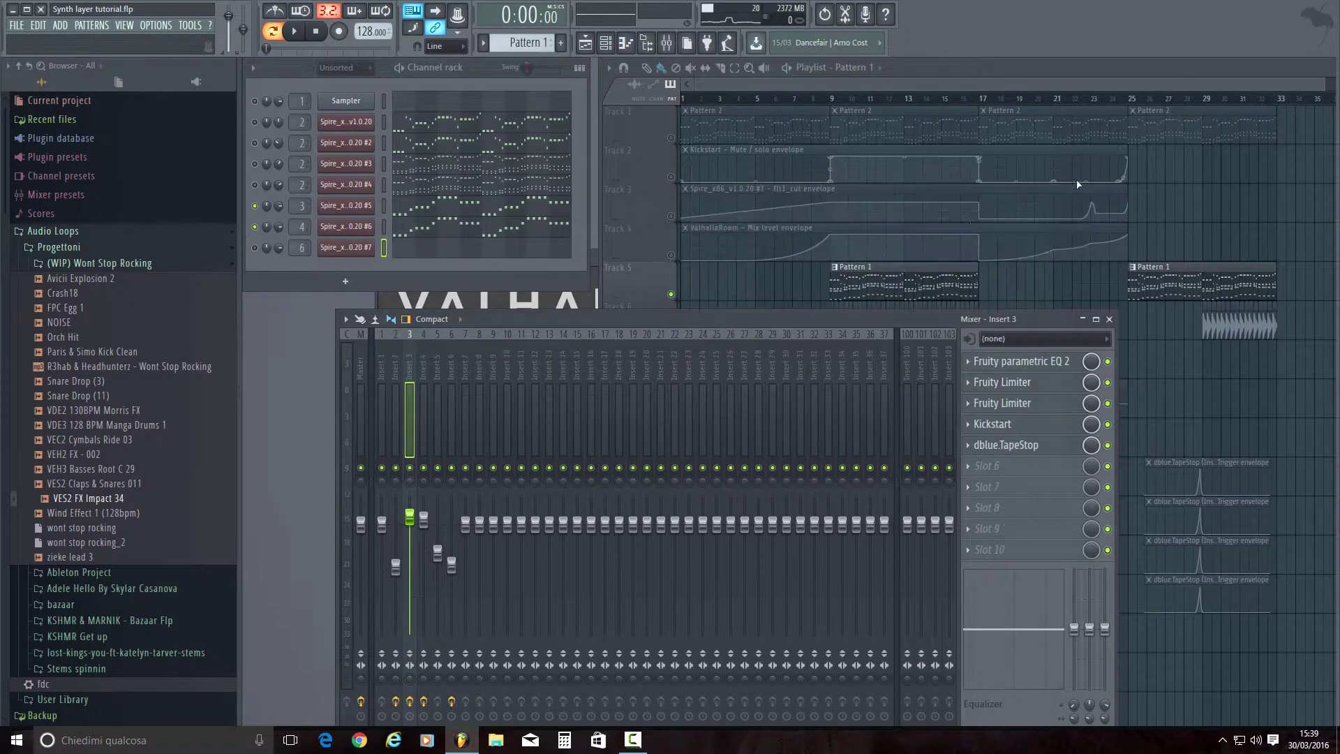
Step: Examine the Fruity parametric EQ 2 curve on mixer Insert 4, close it and reselect Insert 3
left_click(424, 432)
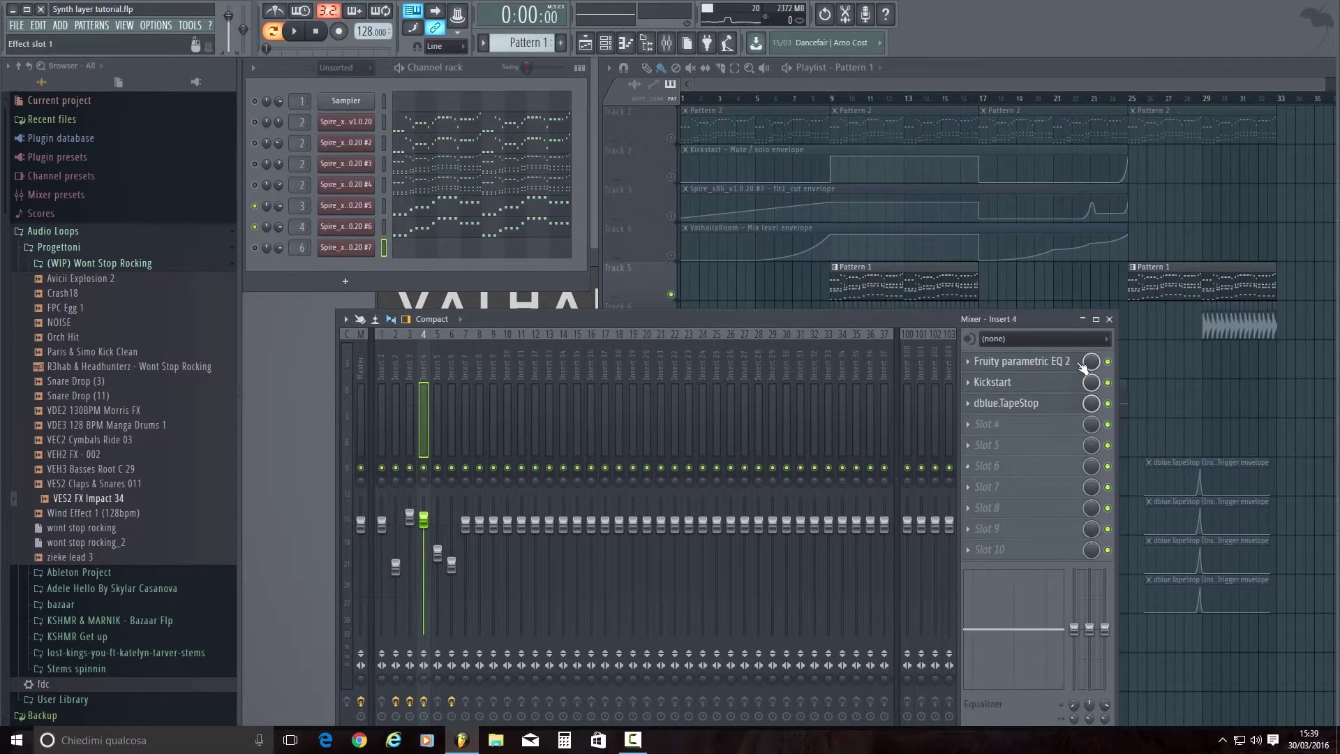
left_click(1057, 361)
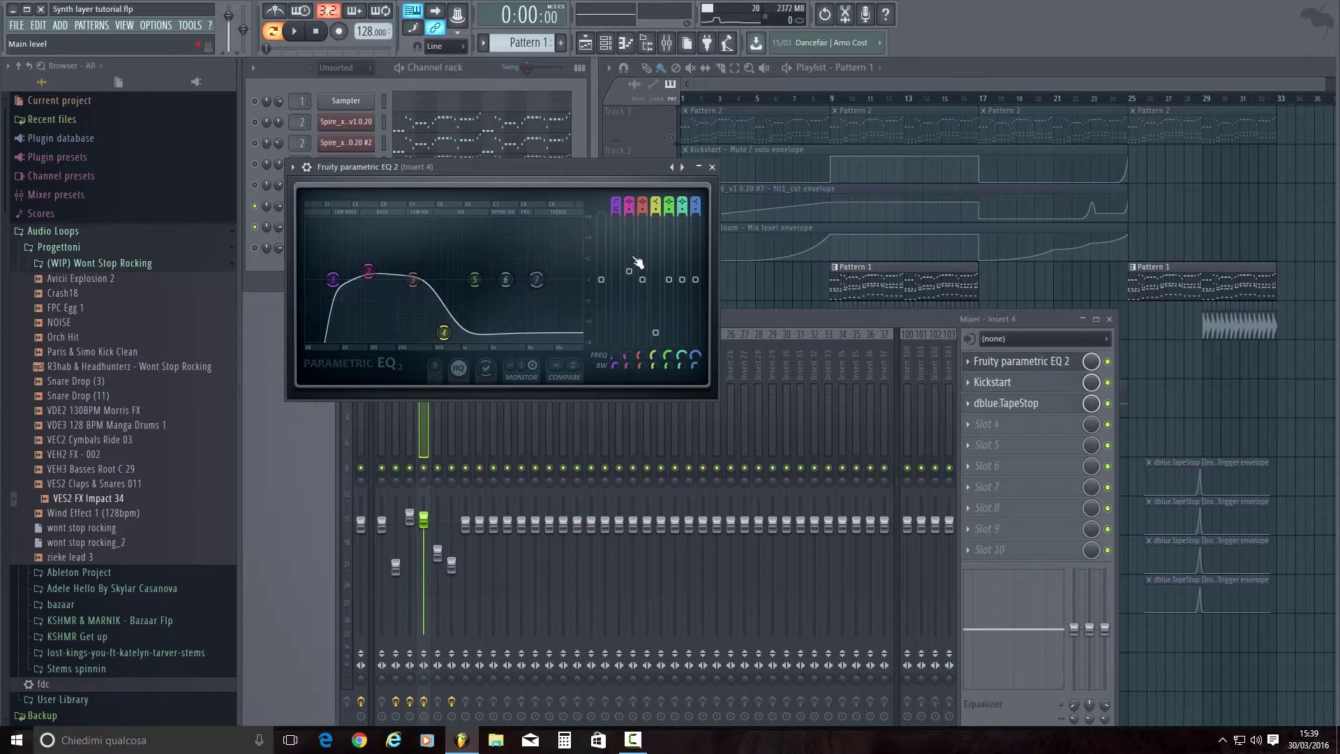
left_click(712, 167)
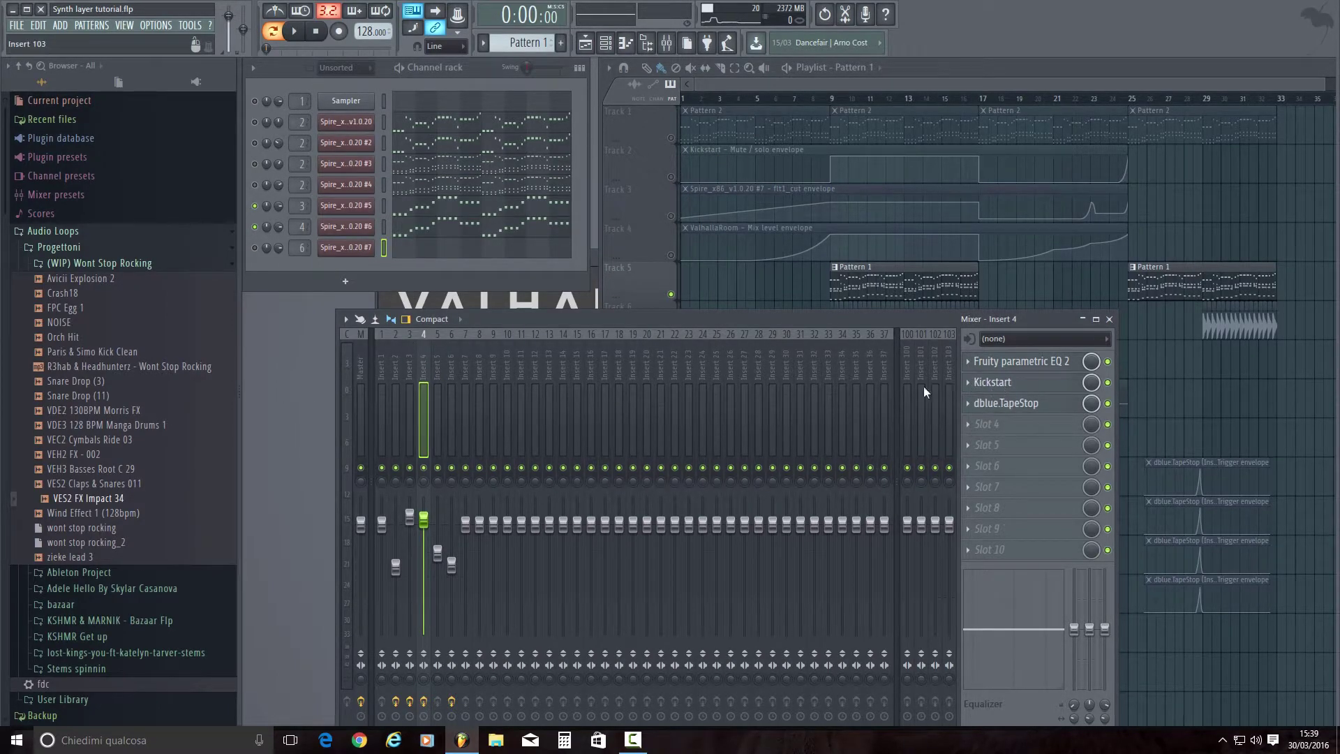
left_click(409, 408)
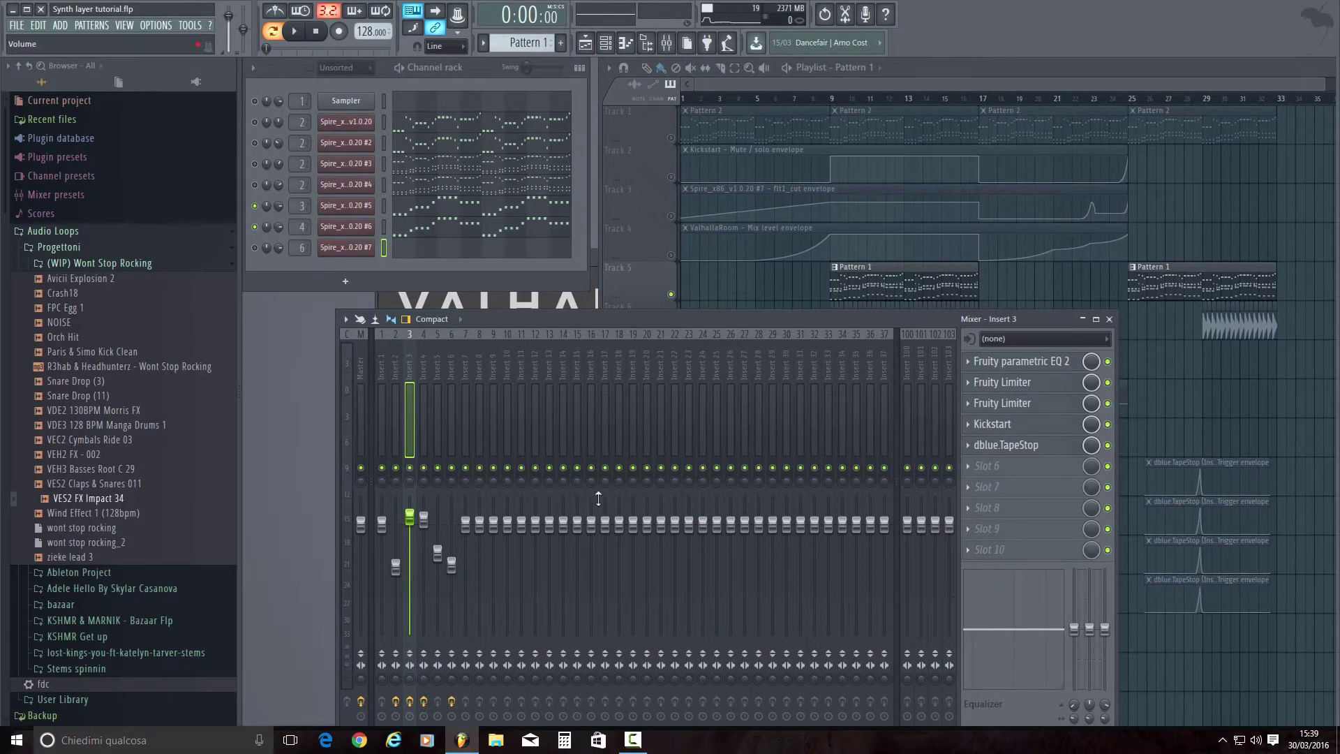
Step: Unmute all channels in the Channel rack and play the full layered Pattern 1
right_click(255, 206)
left_click(267, 217)
right_click(255, 206)
left_click(267, 217)
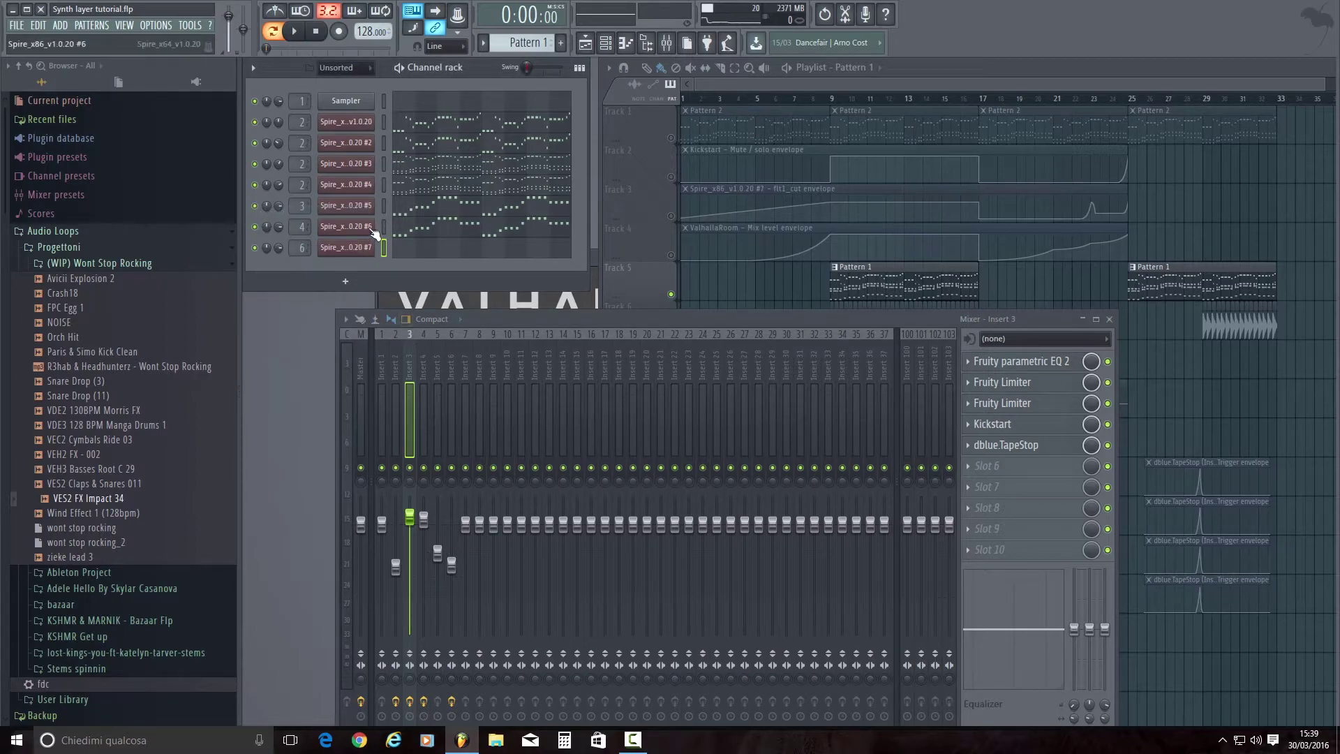
key("space")
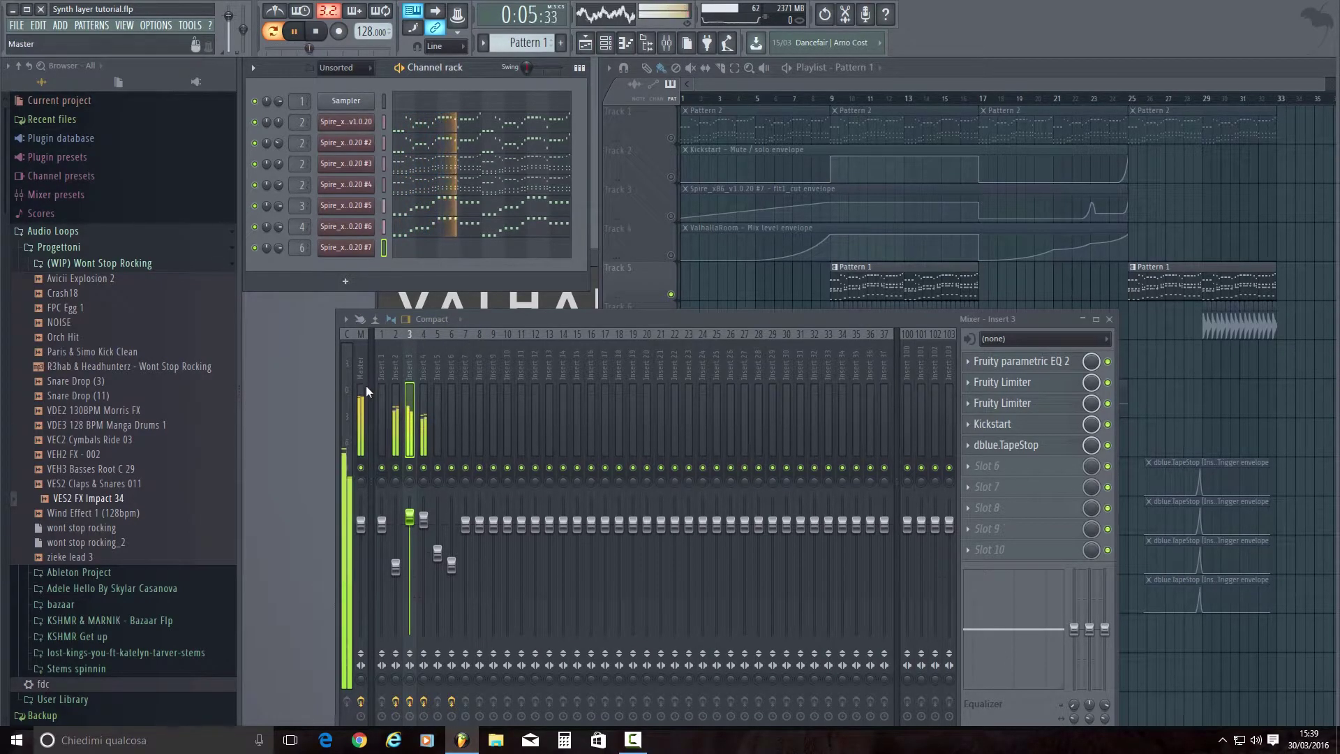
key("space")
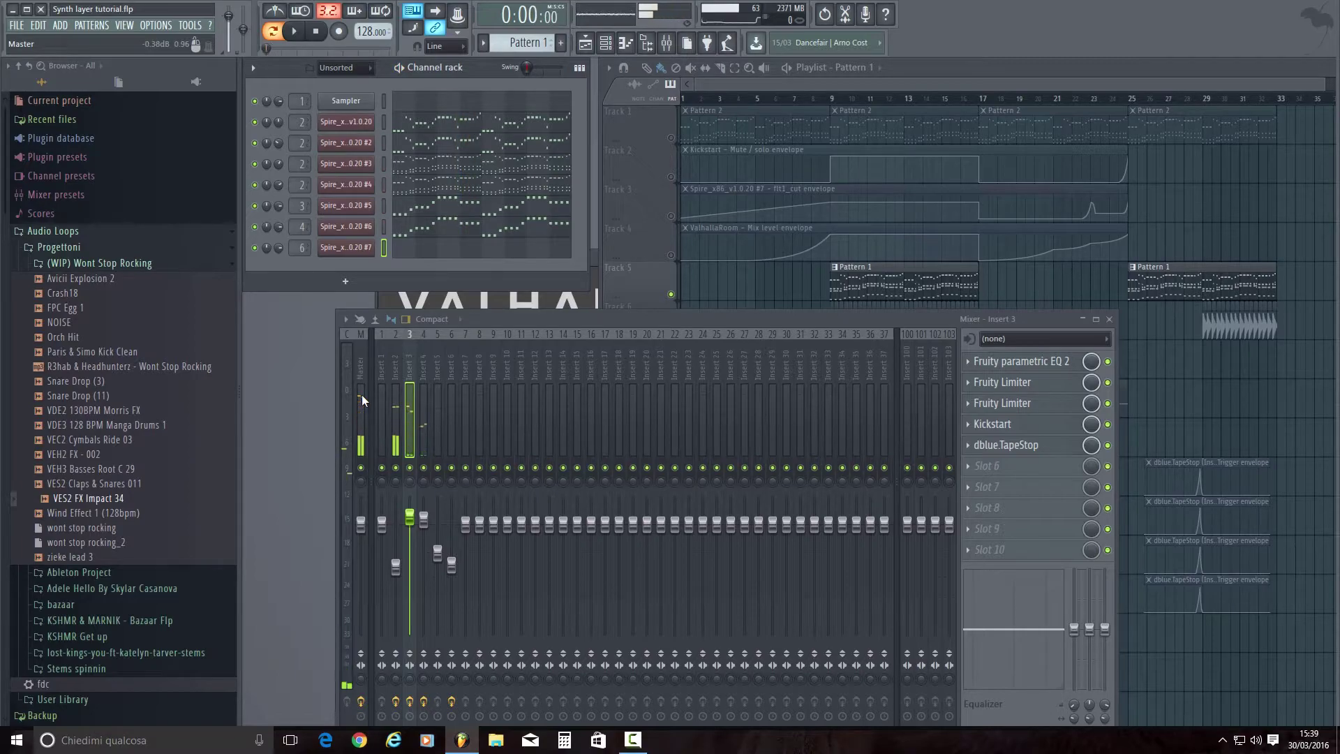
Step: Re-enable iZotope Ozone 7 on the Master track and review its Maximizer and Dynamics modules
left_click(362, 395)
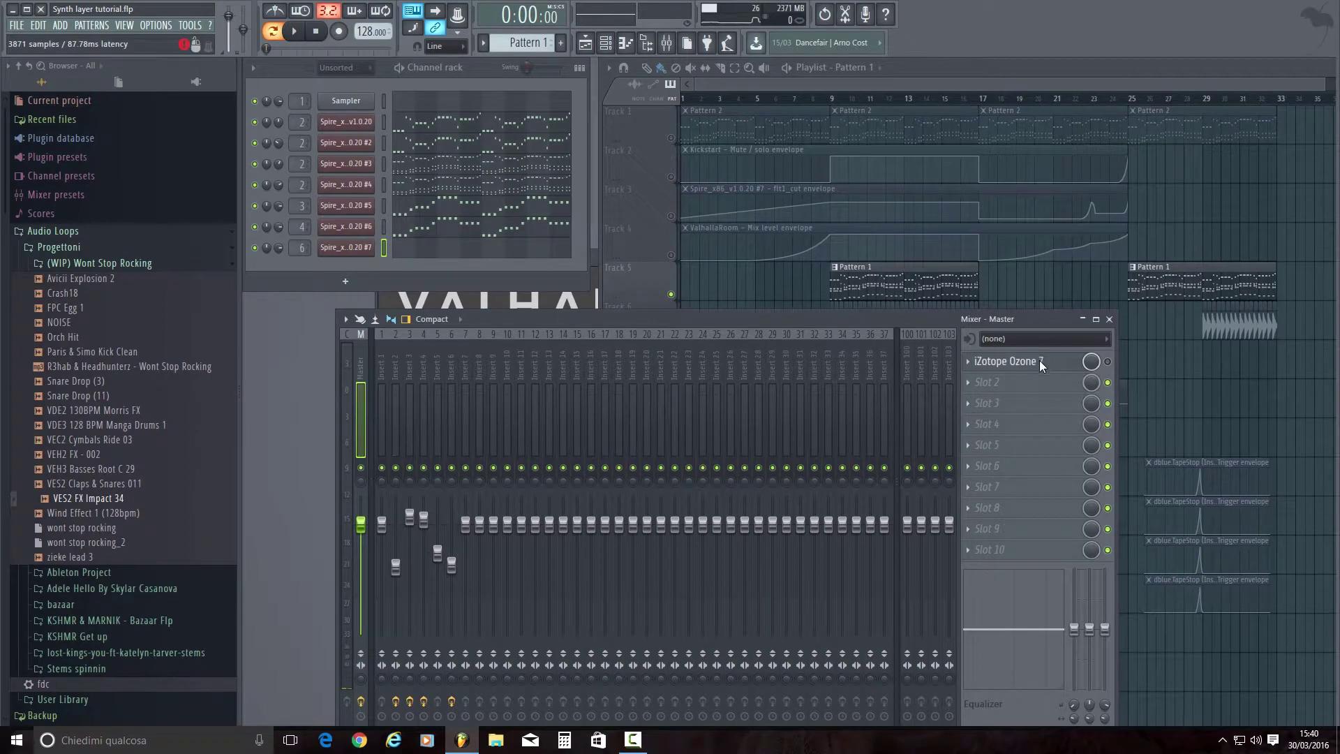
left_click(1108, 363)
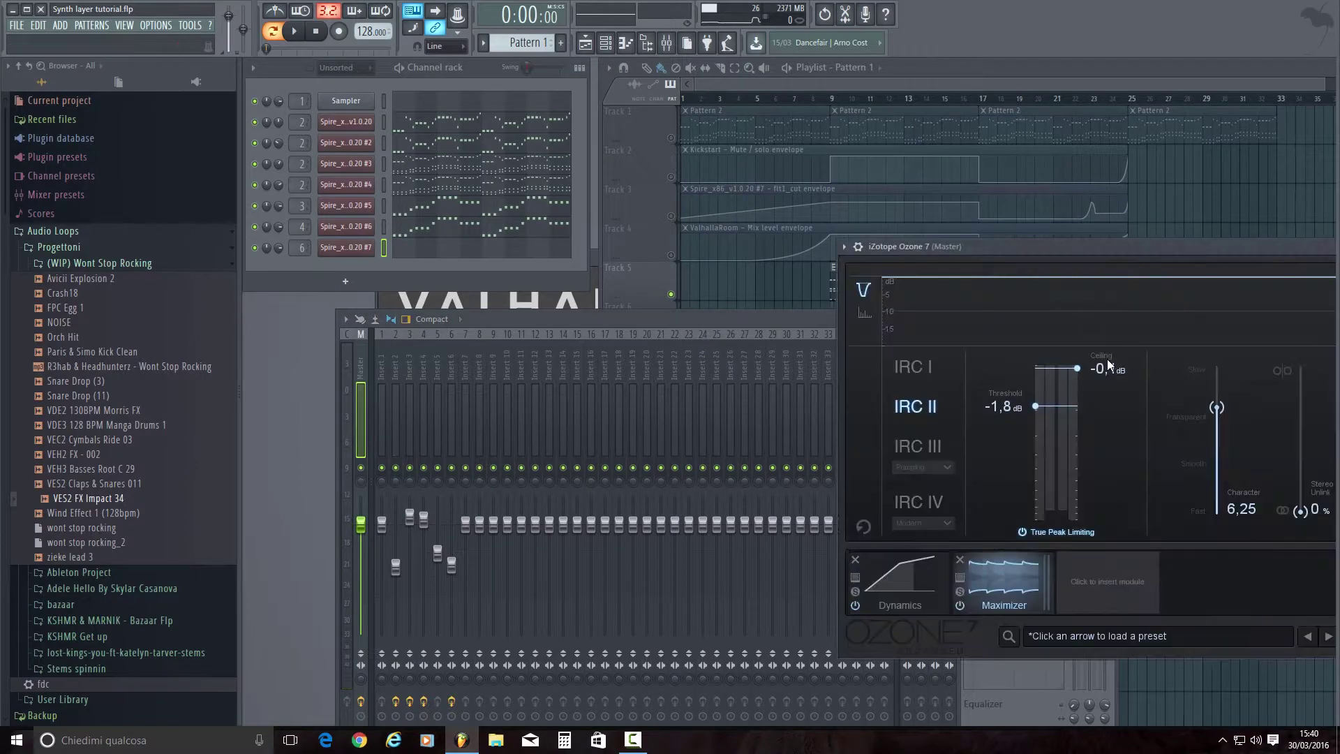
left_click_drag(1045, 238, 572, 243)
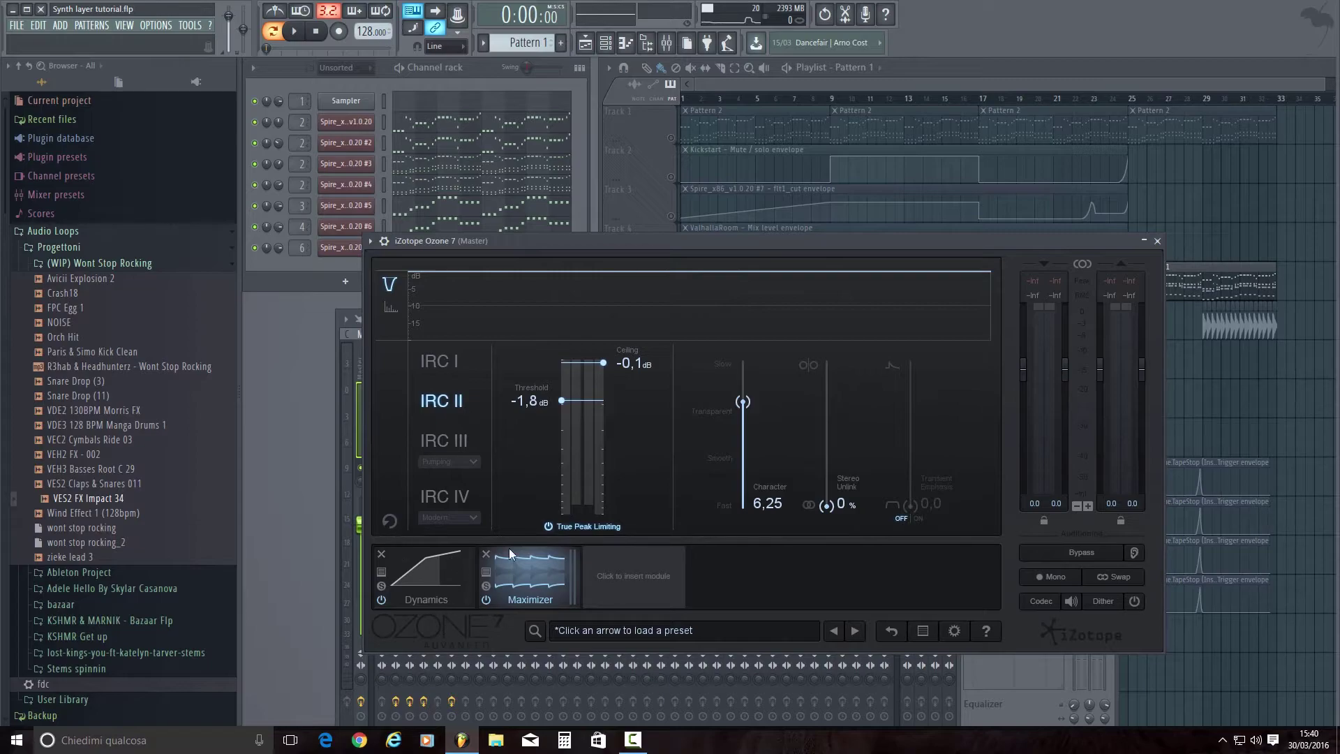
left_click(441, 571)
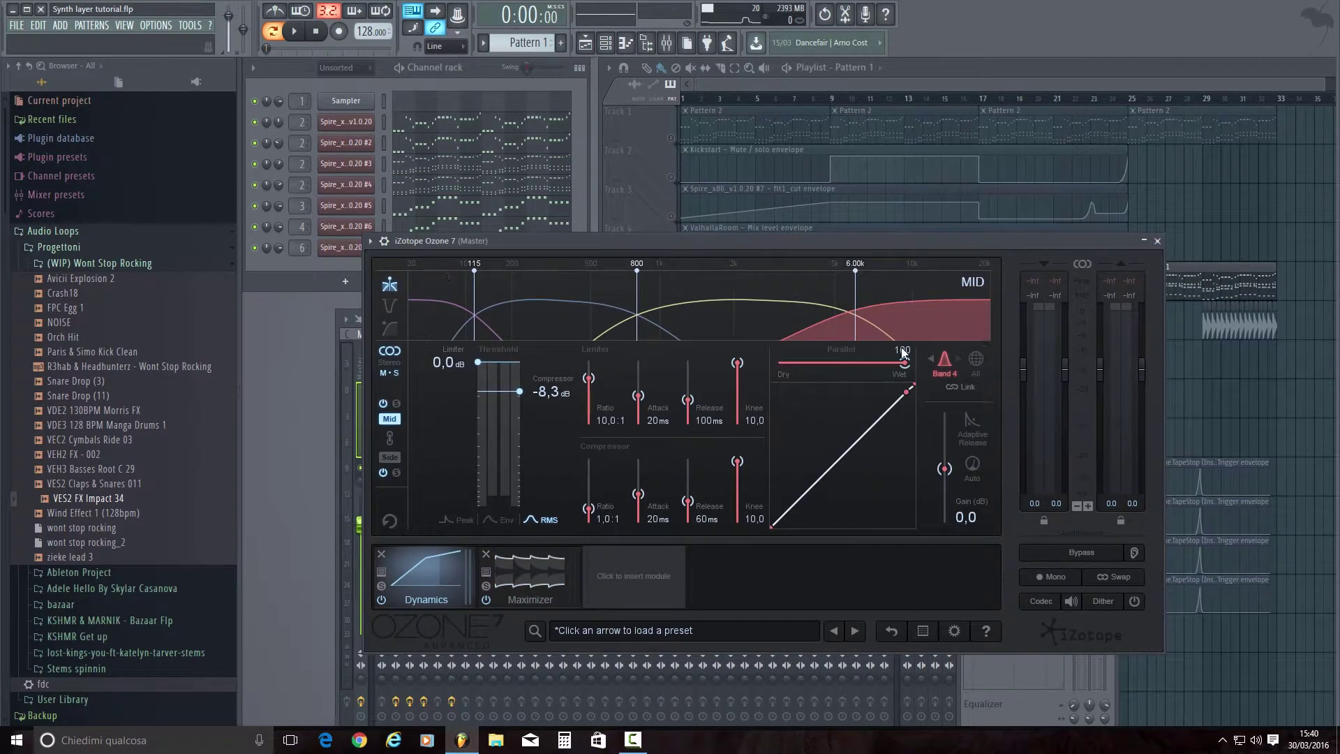
left_click(1157, 242)
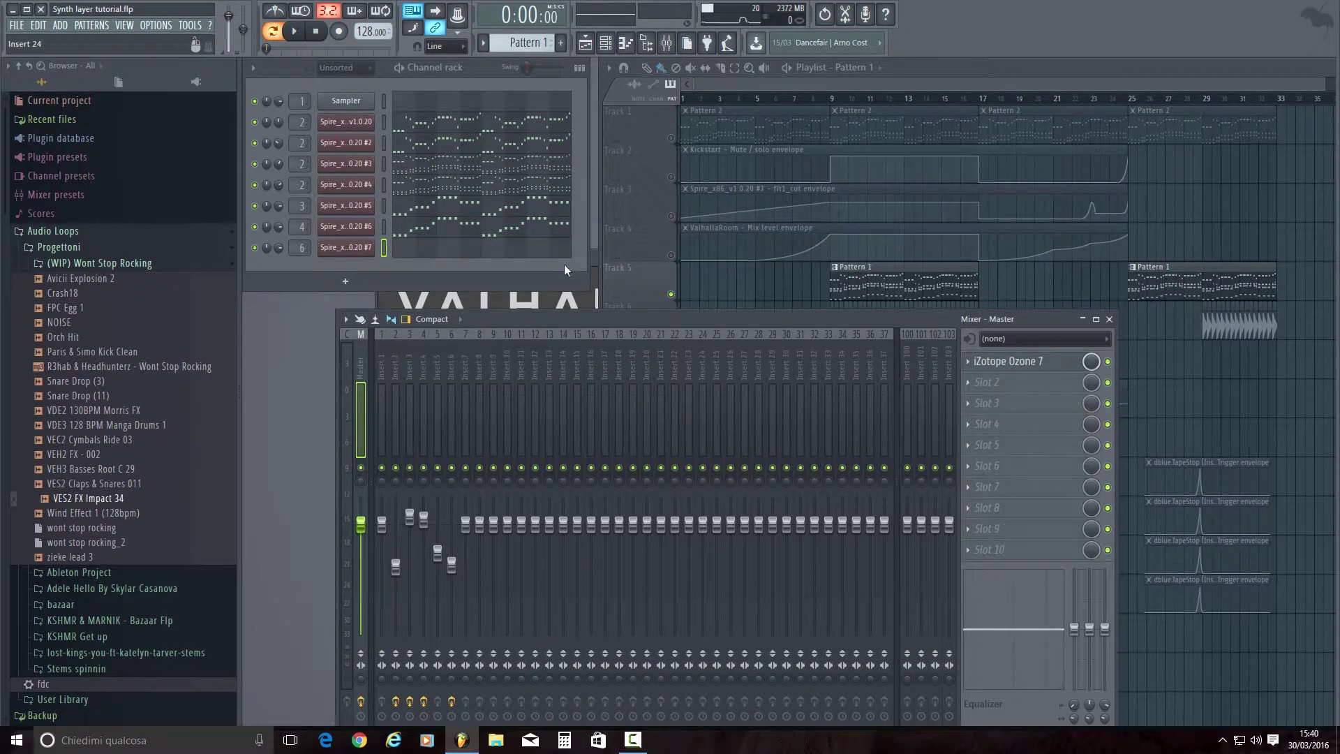
Step: Play Pattern 1 with playlist Track 5 soloed and Ozone 7 active on the Master
key("space")
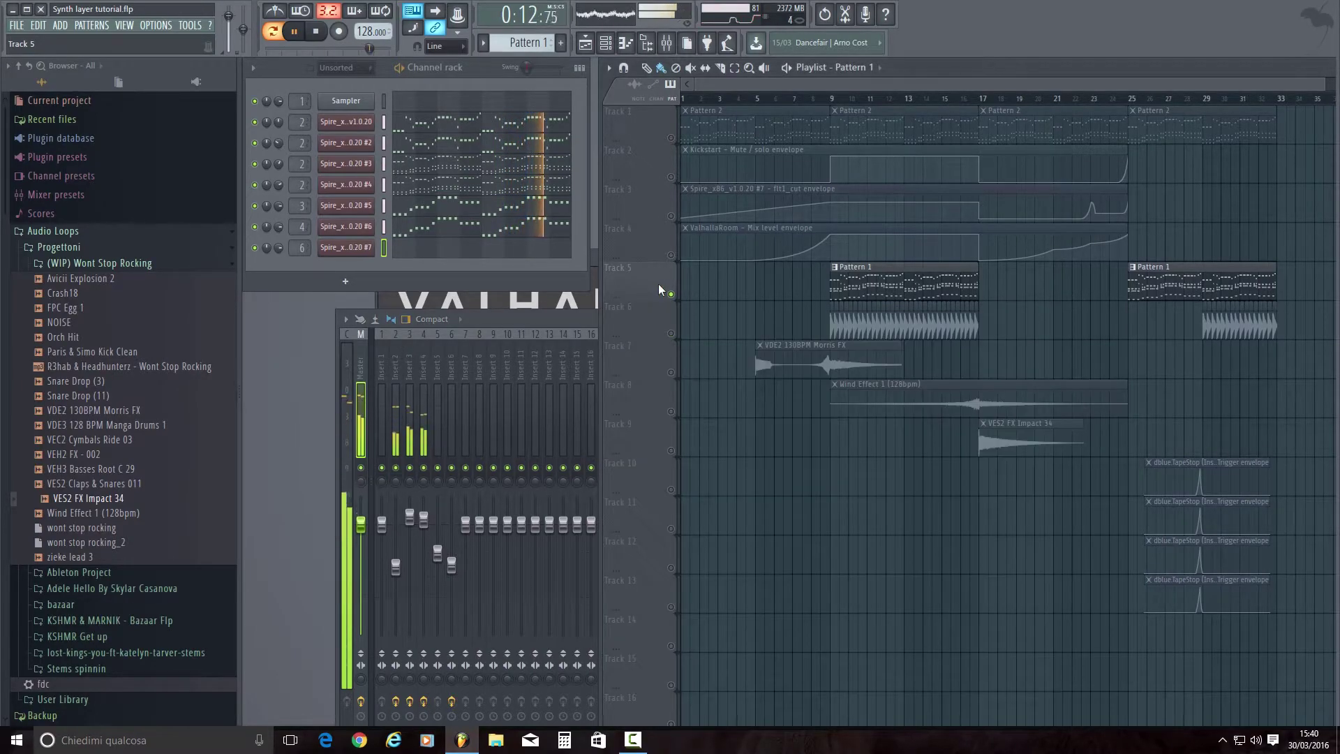
key("space")
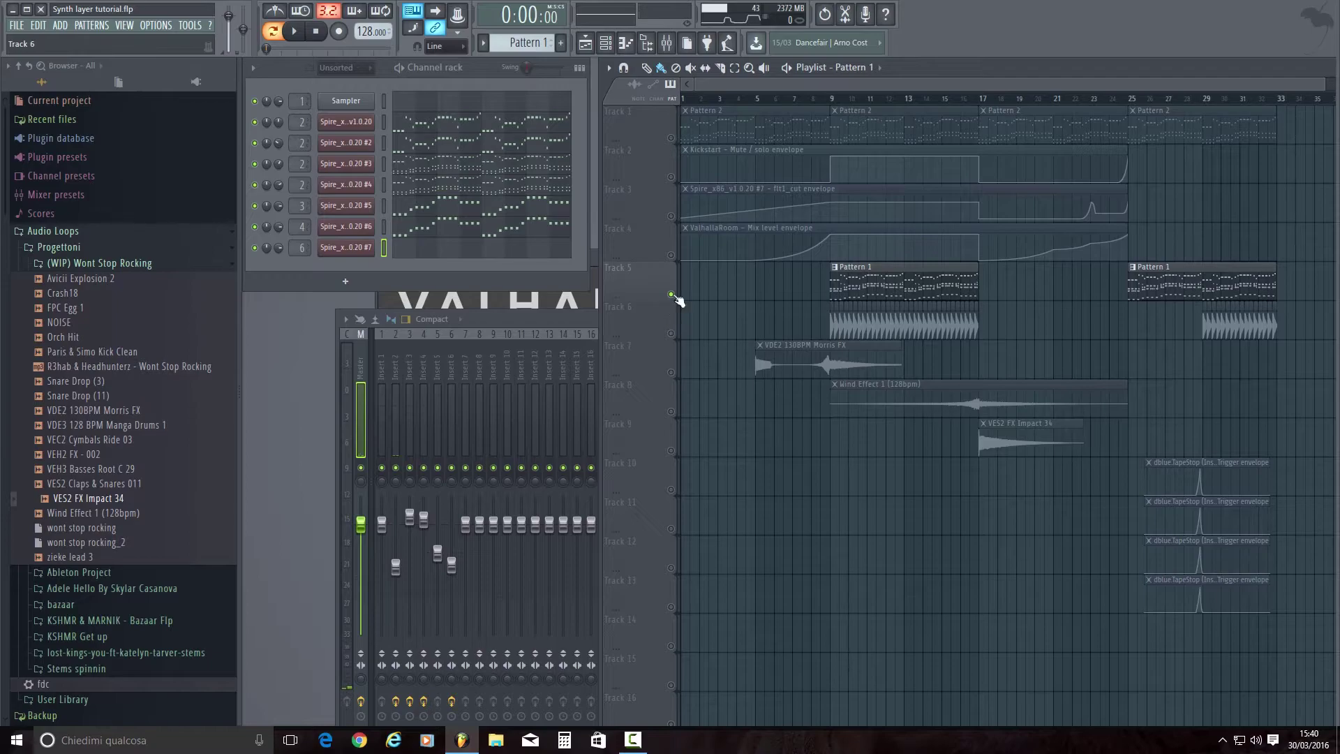
Step: Move the playback position to bar 9, enable playlist Tracks 6 to 9 alongside the soloed Track 5, and play that section
right_click(671, 294)
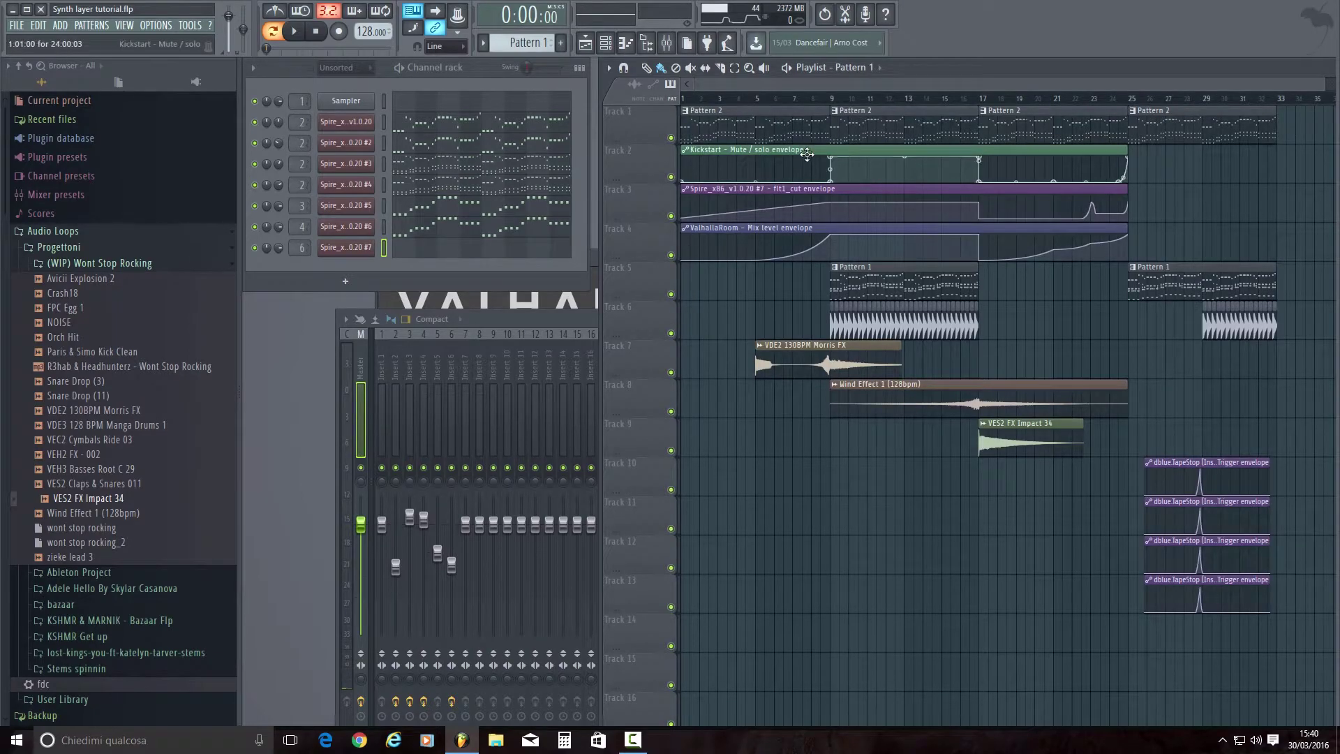
left_click(830, 98)
right_click(670, 293)
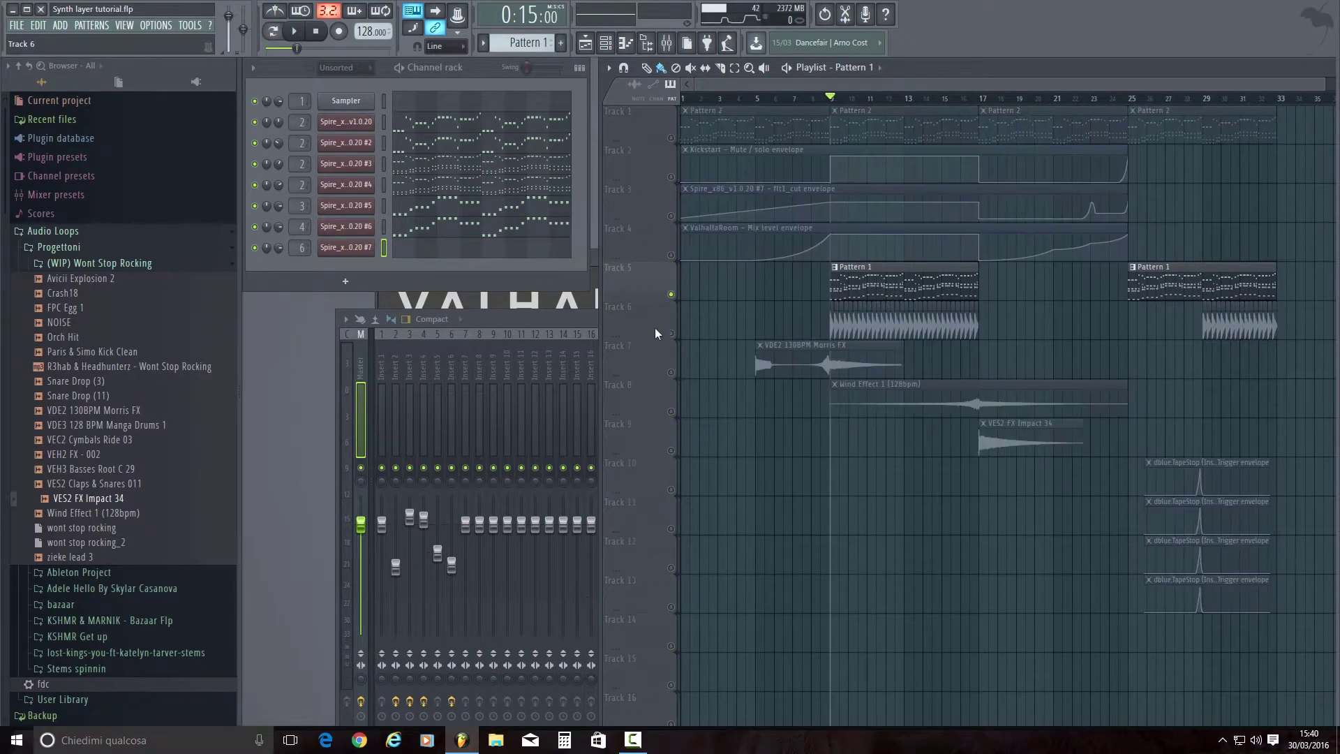
left_click(671, 333)
left_click(672, 372)
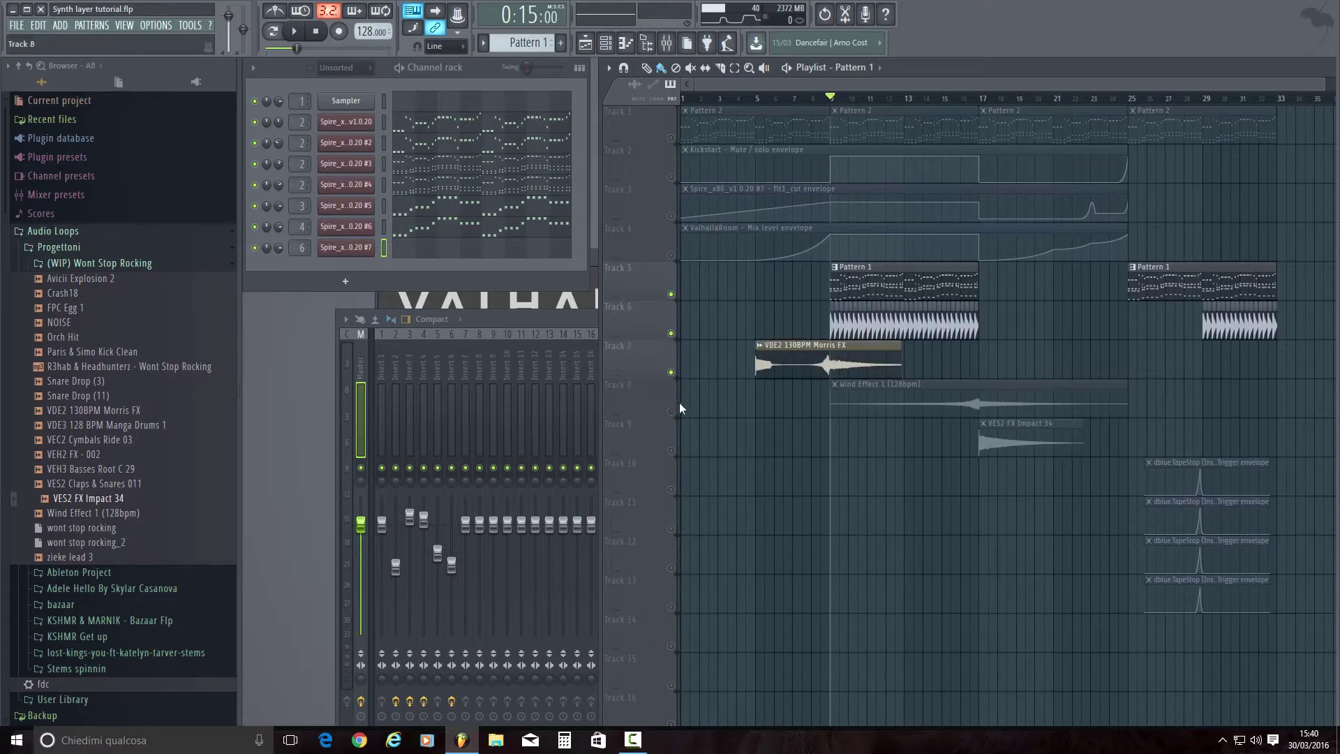
left_click(671, 411)
left_click(671, 450)
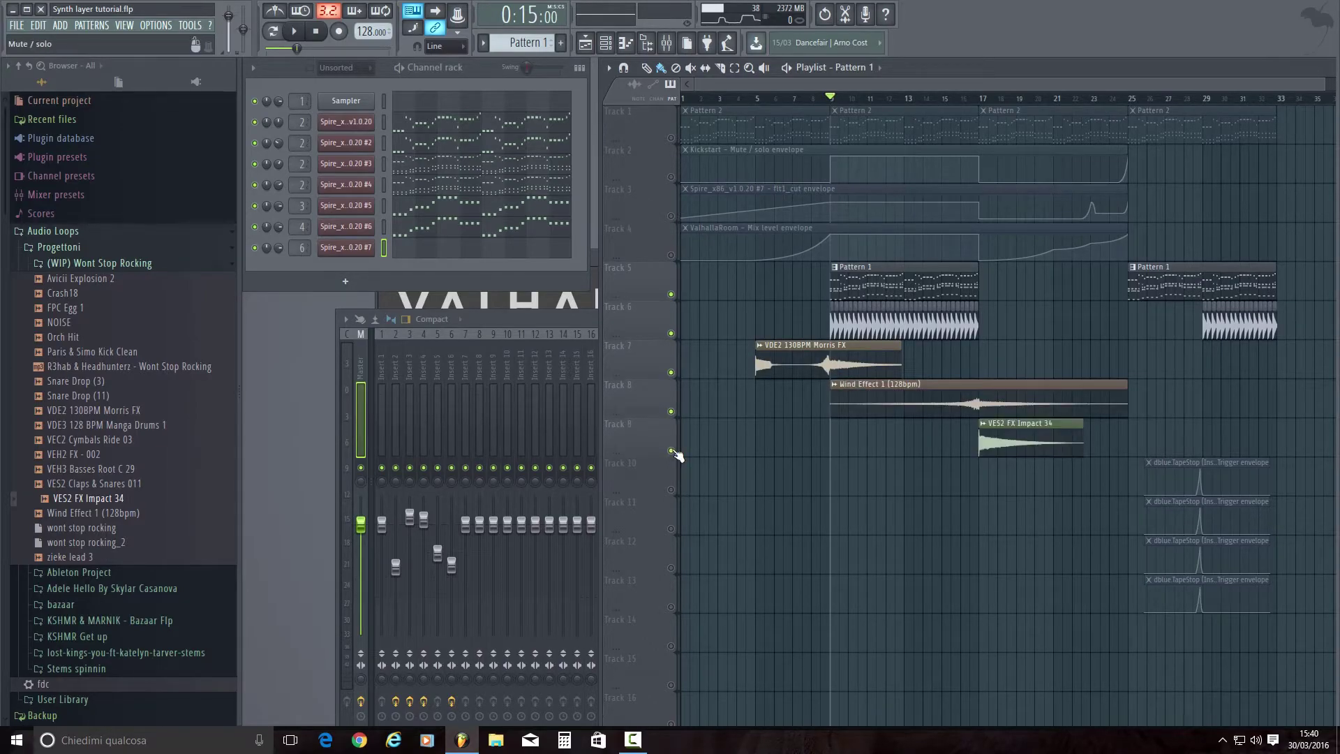
key("space")
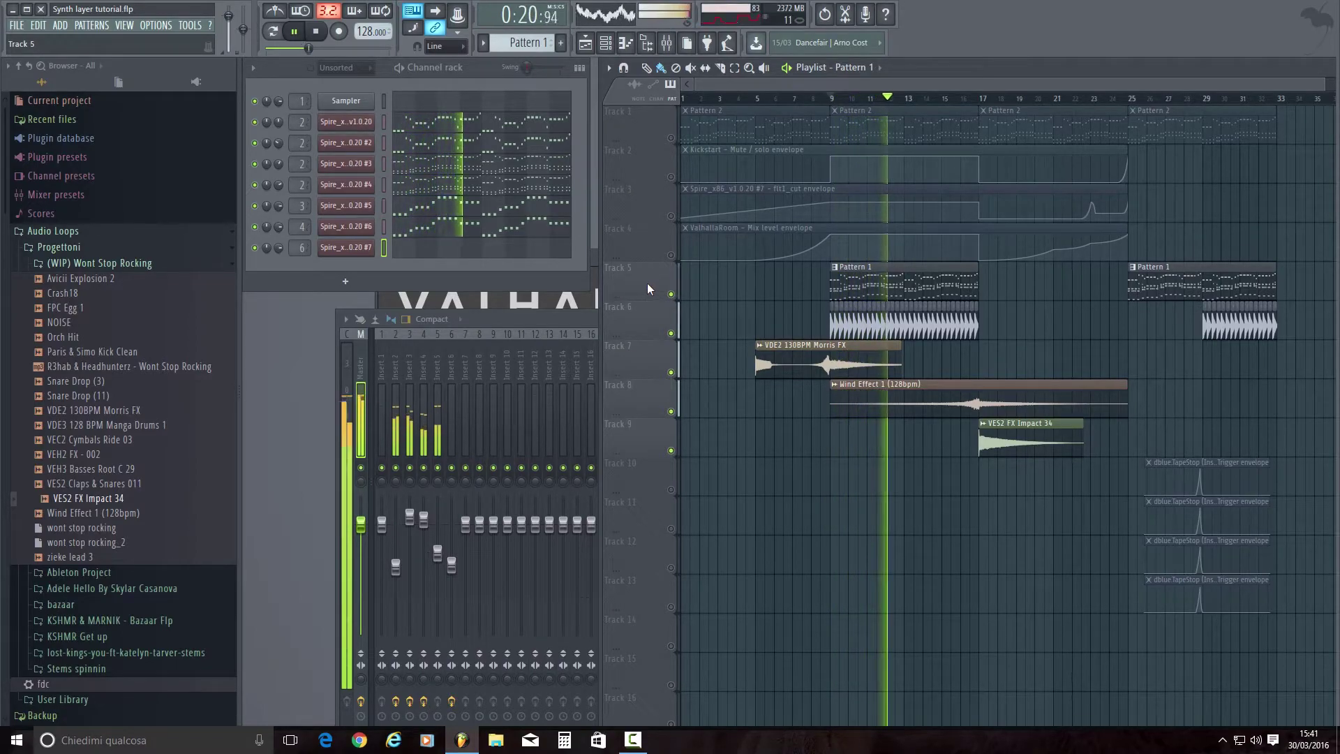
key("space")
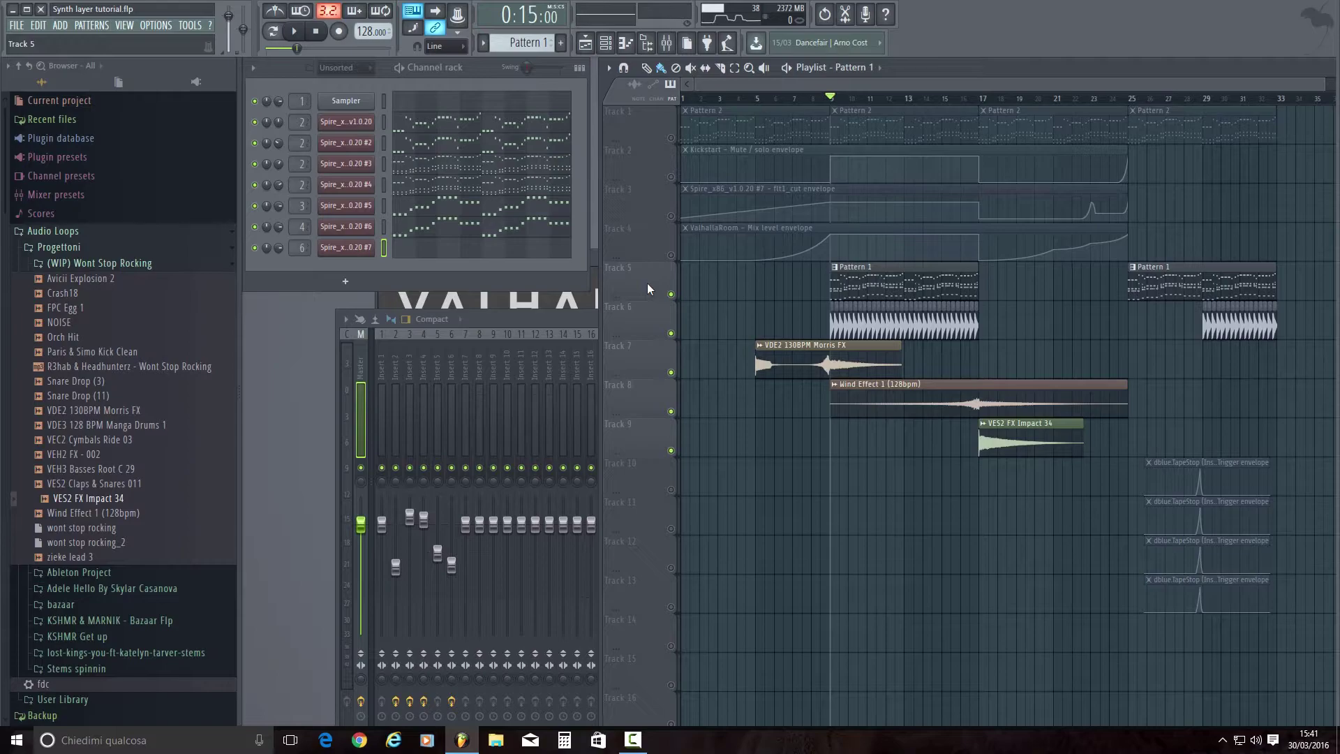
Step: Unmute all playlist tracks and play the full arrangement from bar 5
left_click(671, 139)
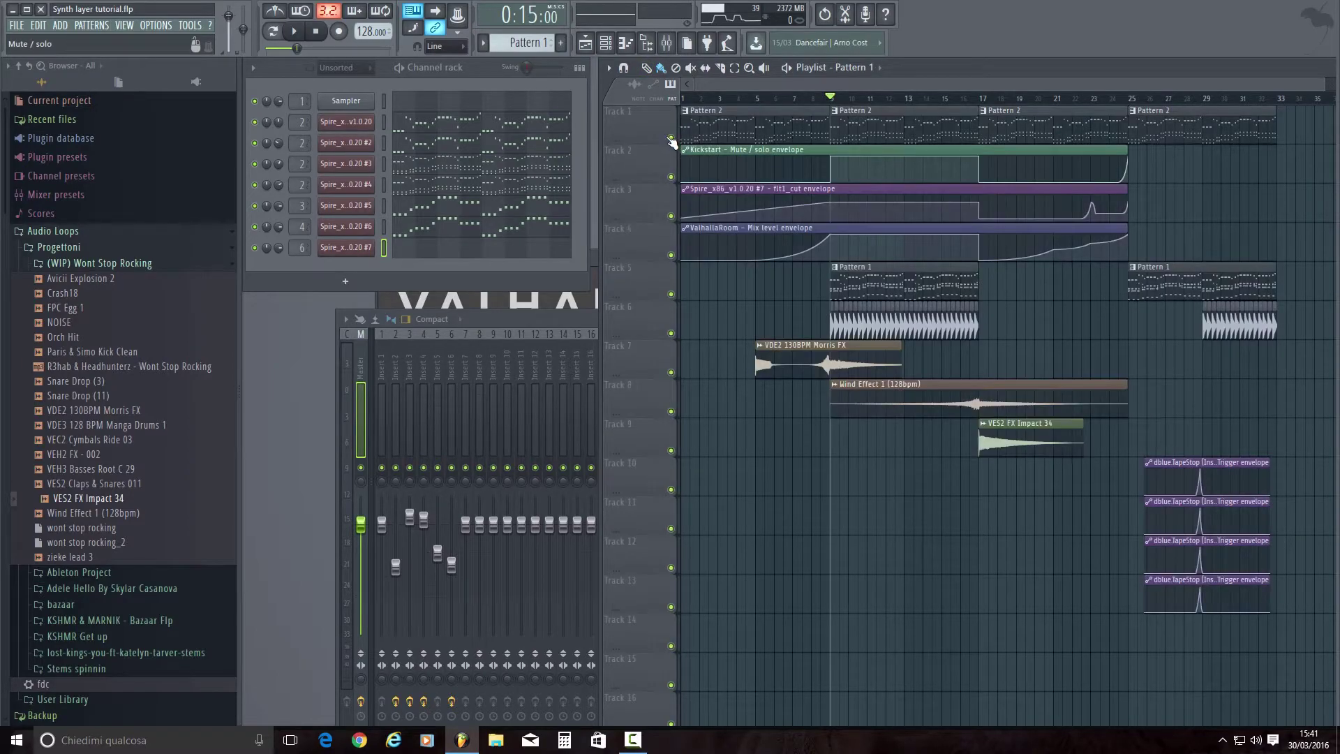
left_click(755, 100)
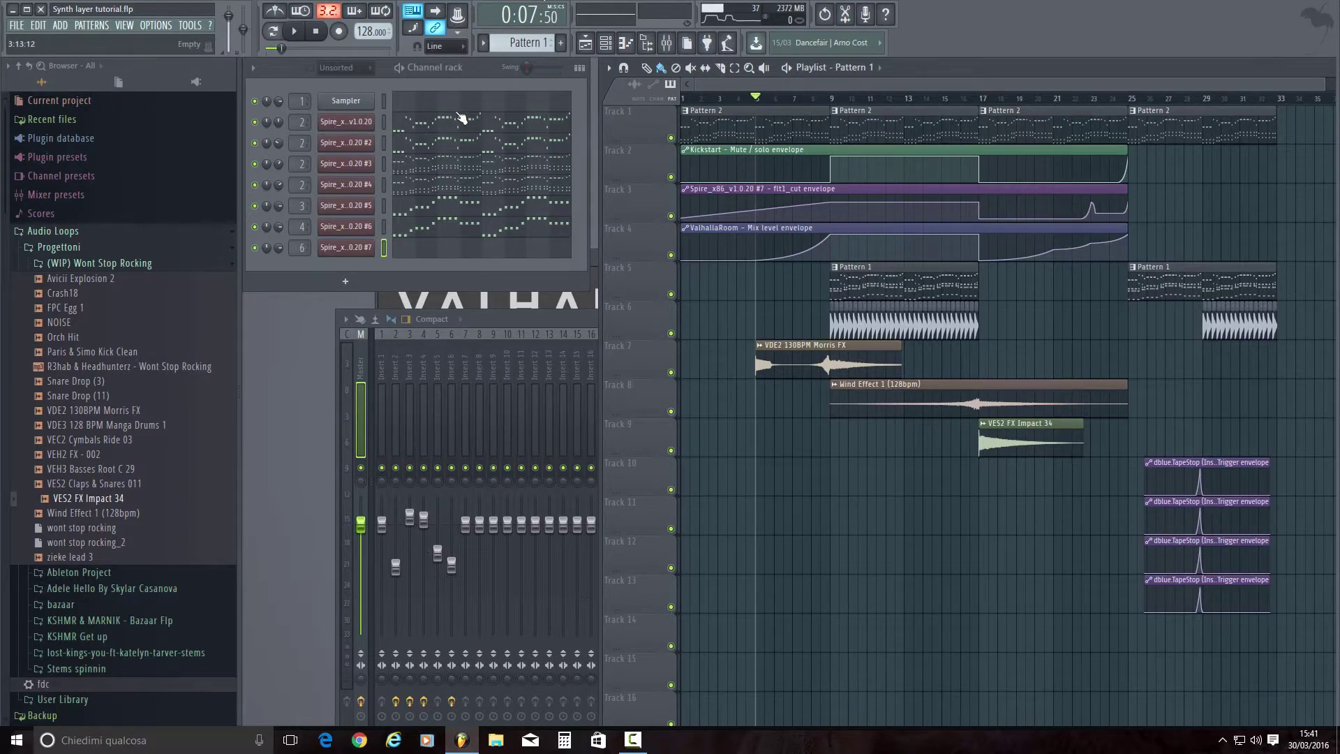
key("space")
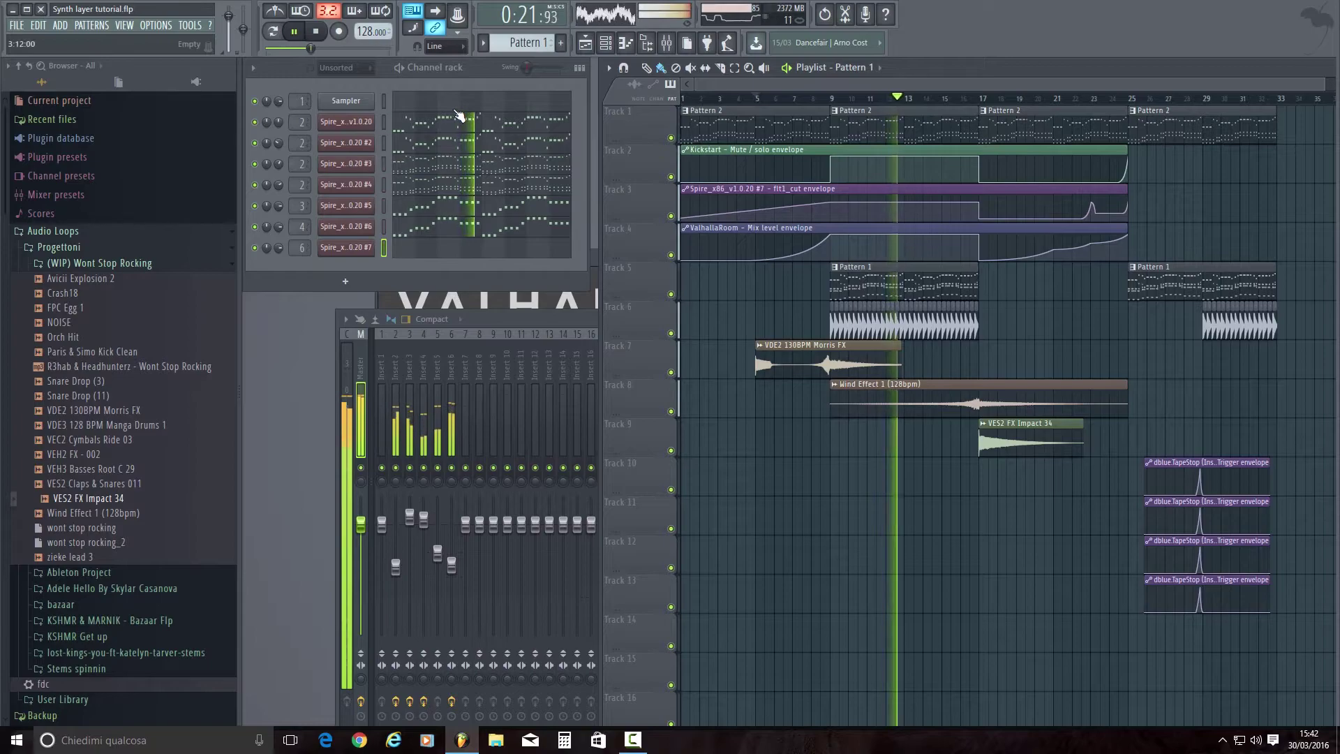
key("space")
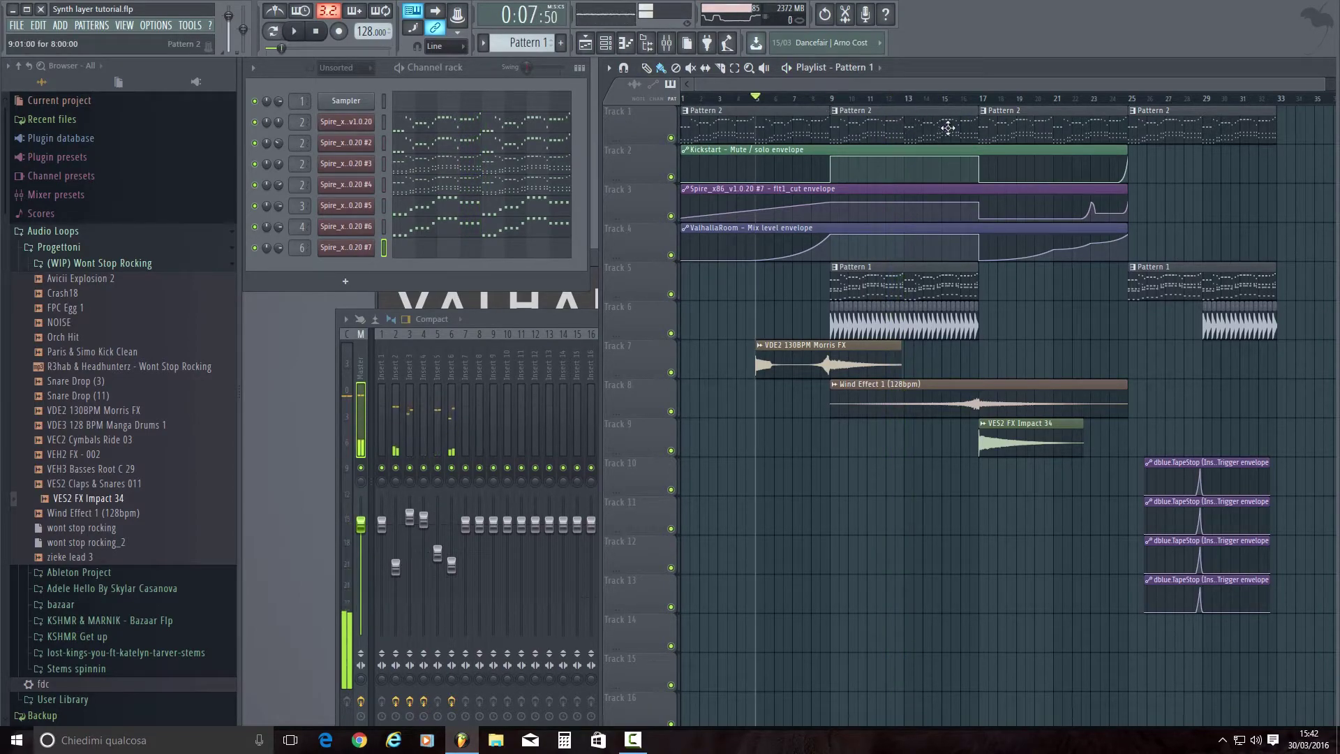
Step: Play the full arrangement from bar 17 through the tape-stop section, bringing the mixer forward before stopping
left_click(980, 101)
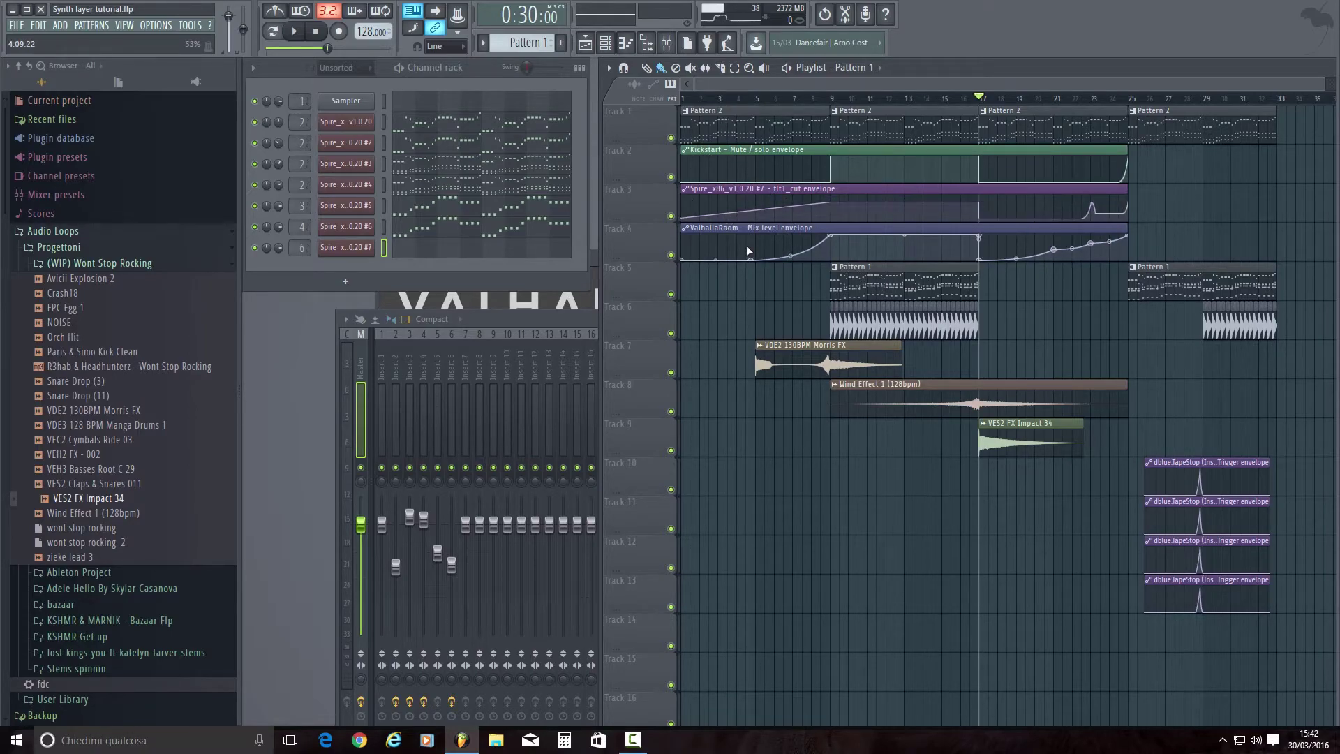
key("space")
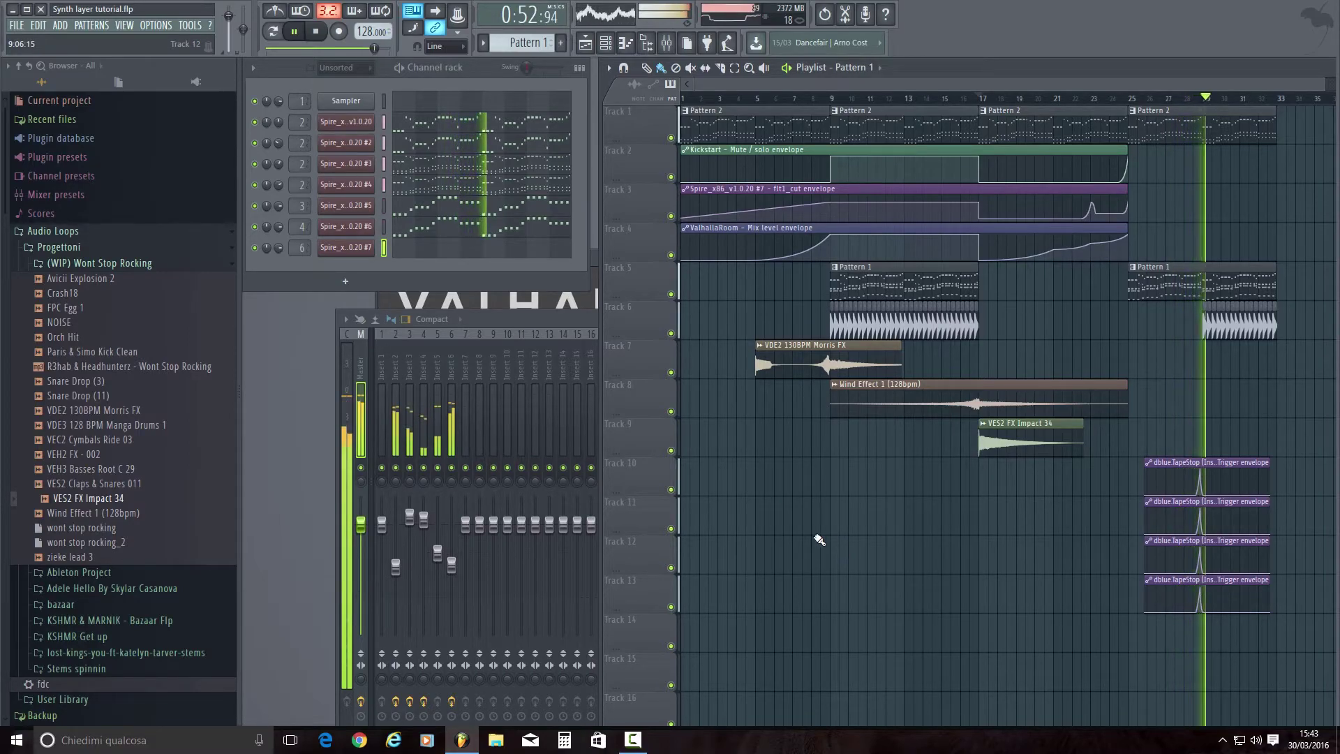
left_click(564, 328)
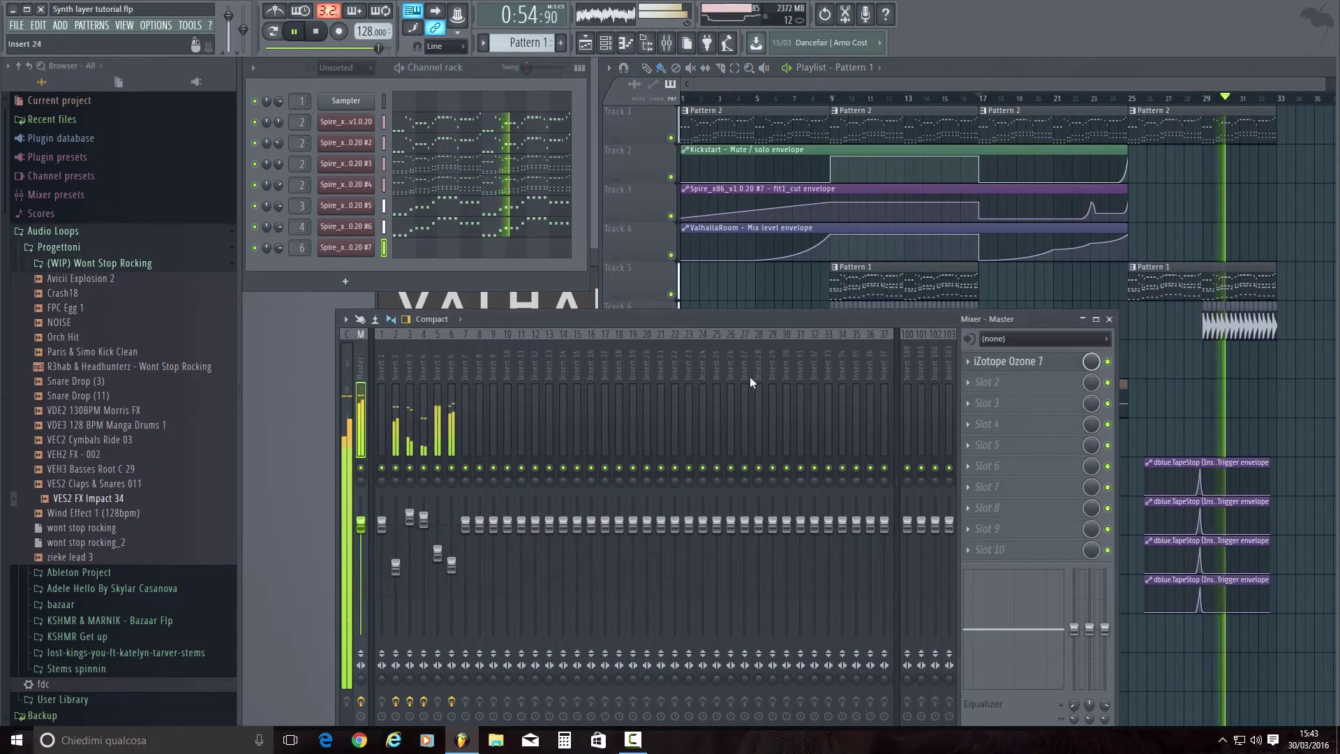
key("space")
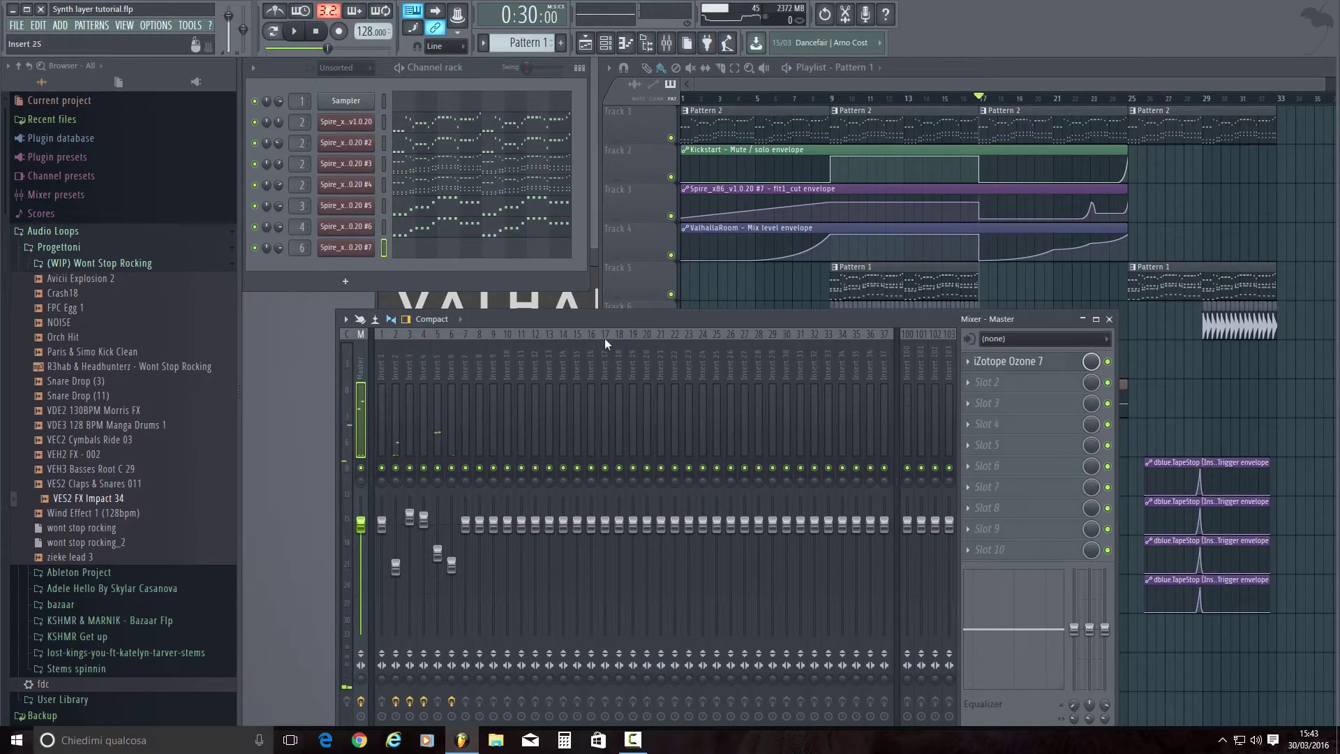
Step: Review the dblue.TapeStop controls on mixer Insert 2 with the mixer closed, including the options for its Trigger knob
left_click(400, 407)
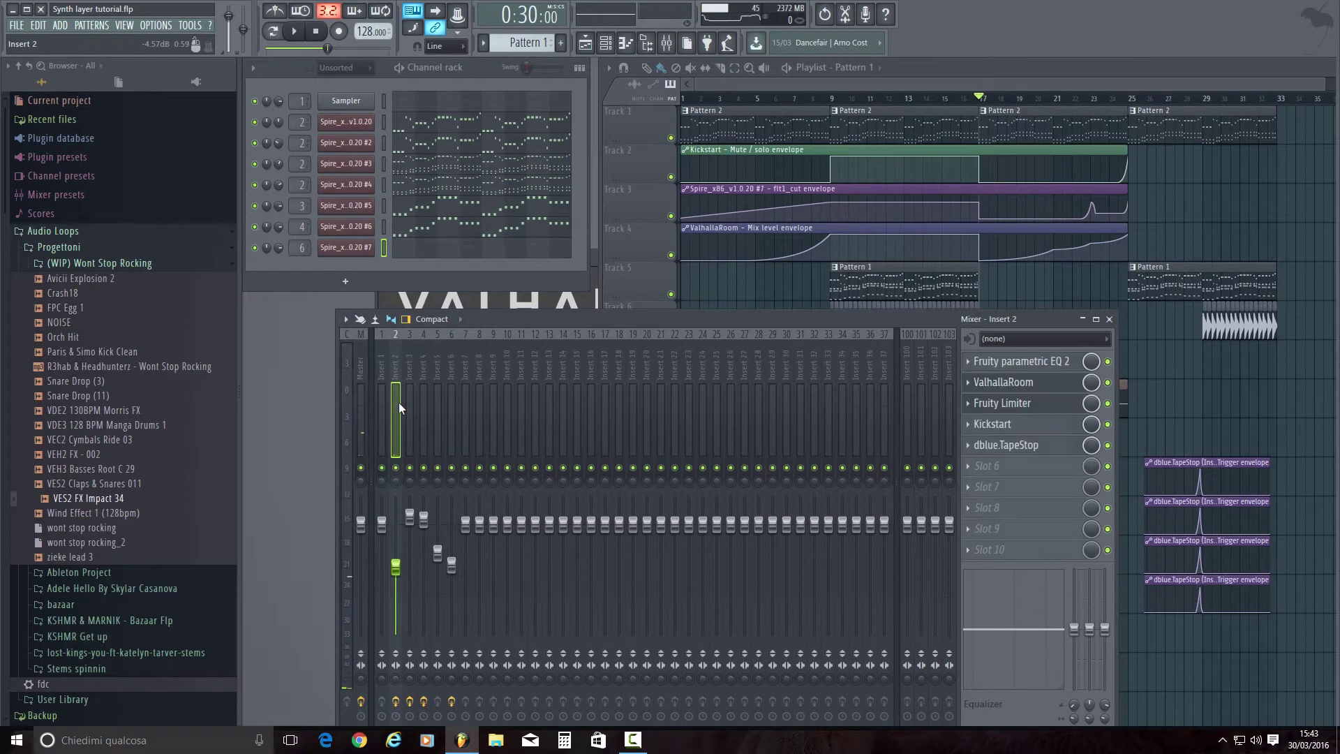
left_click(1017, 450)
left_click_drag(773, 315, 794, 249)
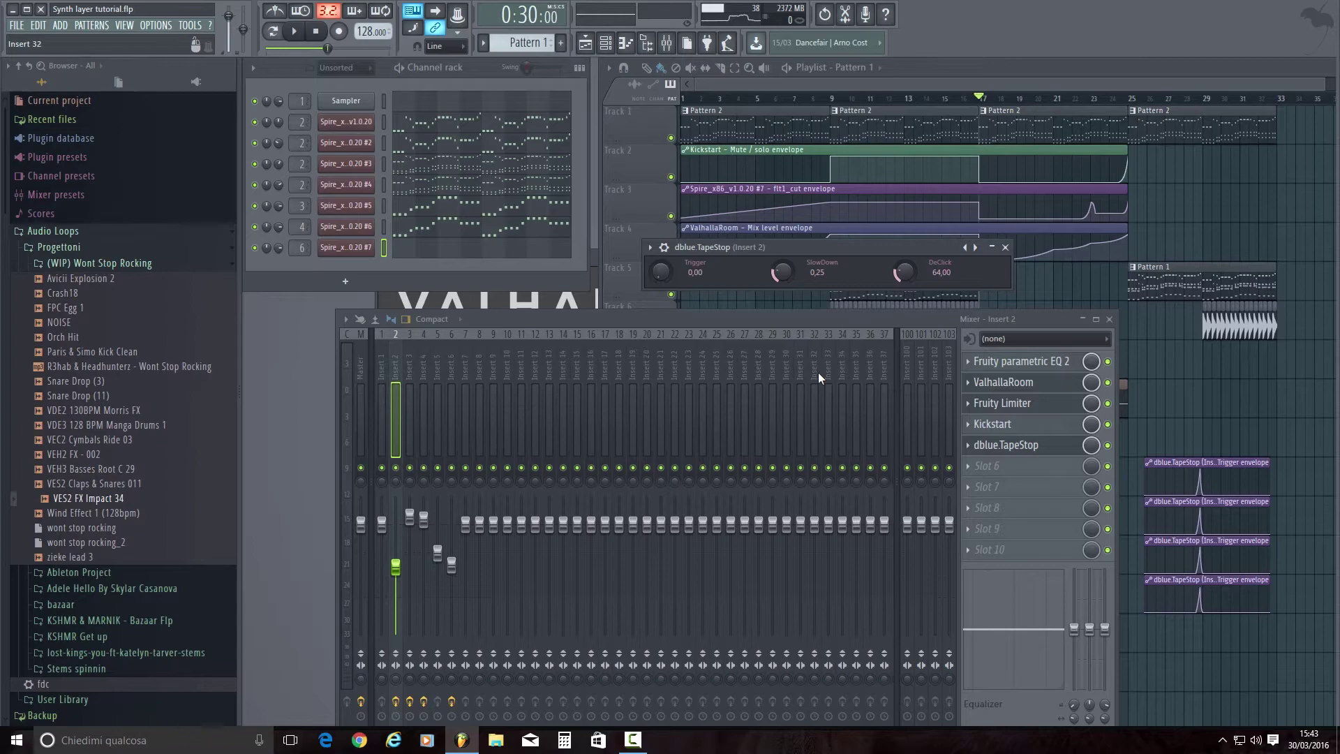
left_click(1108, 319)
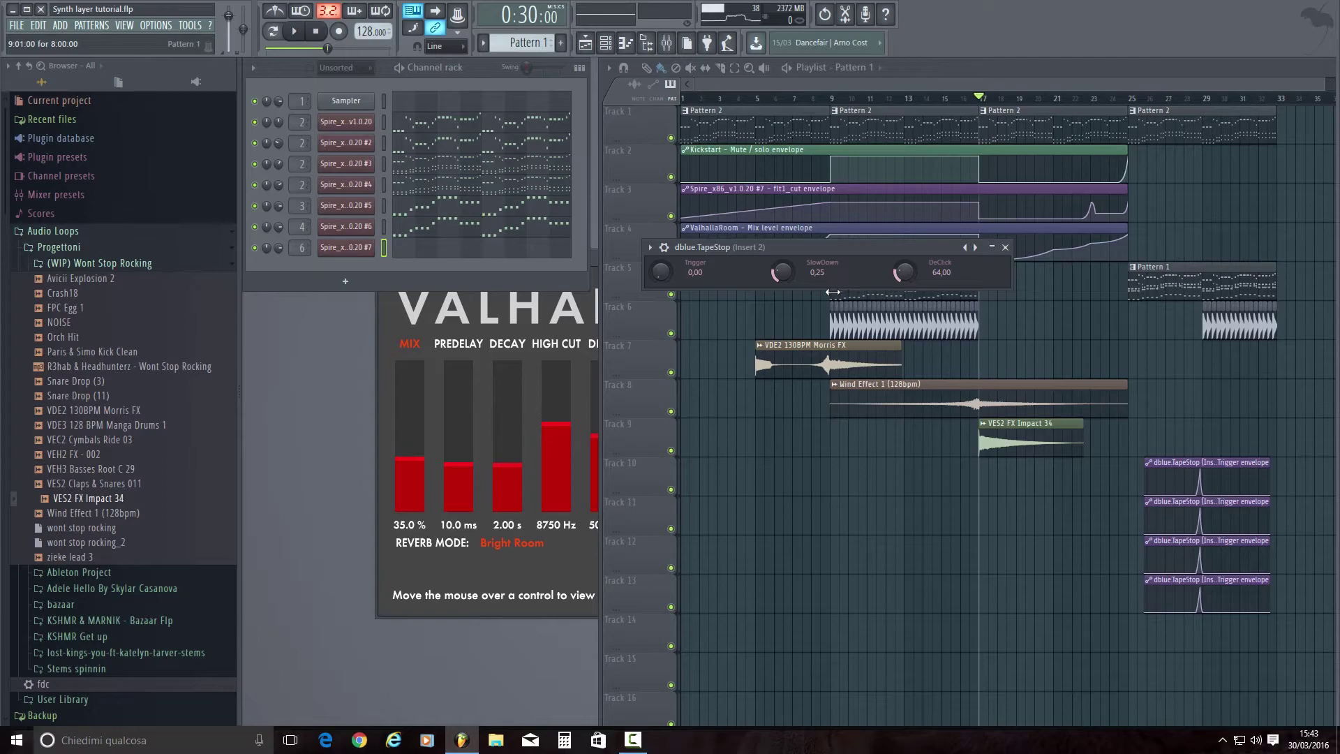
right_click(667, 271)
mouse_move(867, 203)
Step: Maximize the Playlist and examine the four dblue.TapeStop Trigger envelopes on Tracks 10 to 13 around bar 29
double_click(1080, 69)
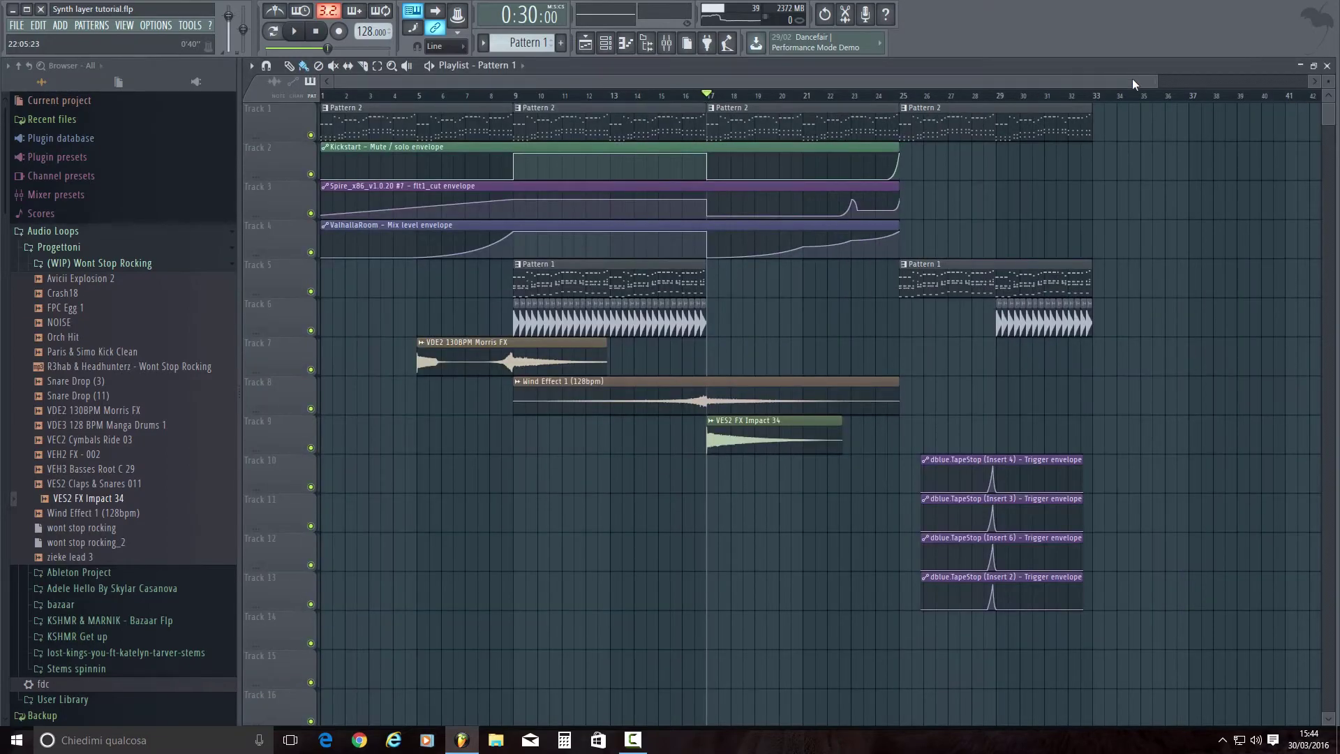
left_click_drag(1156, 78, 1023, 254)
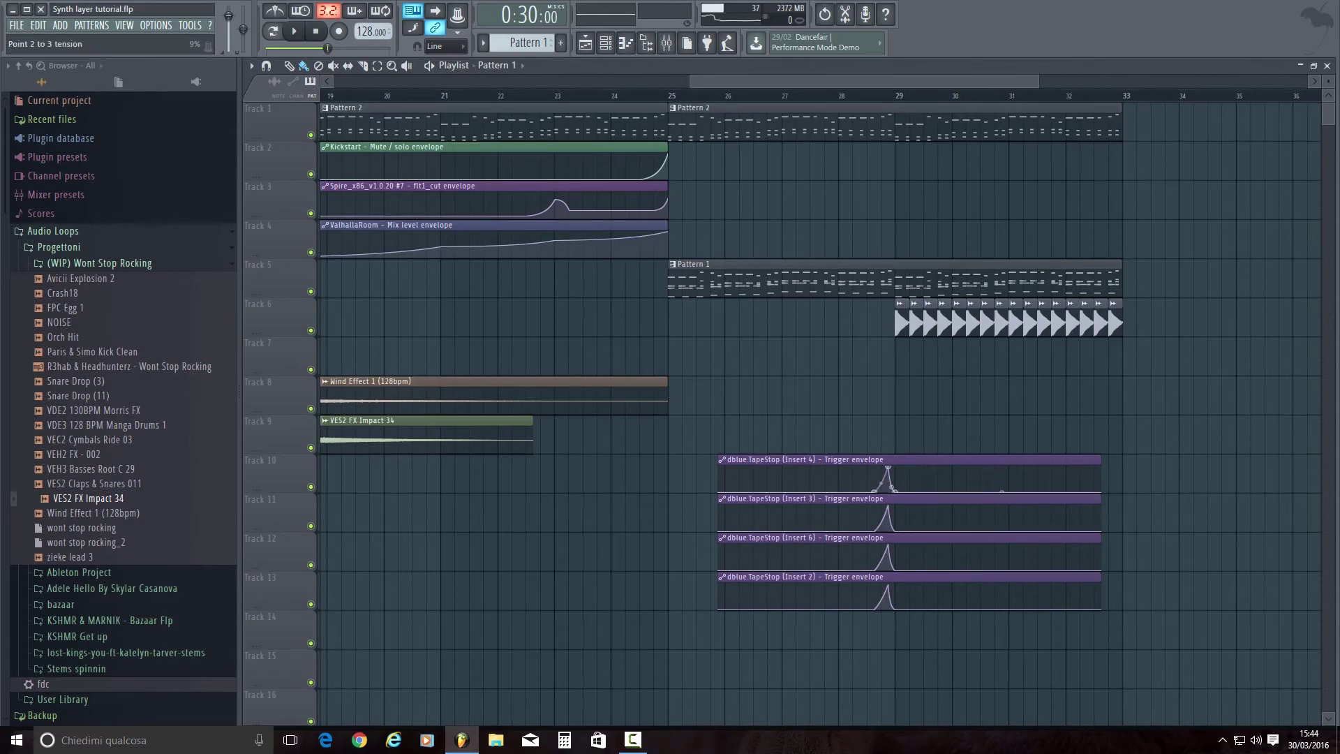
left_click(884, 480)
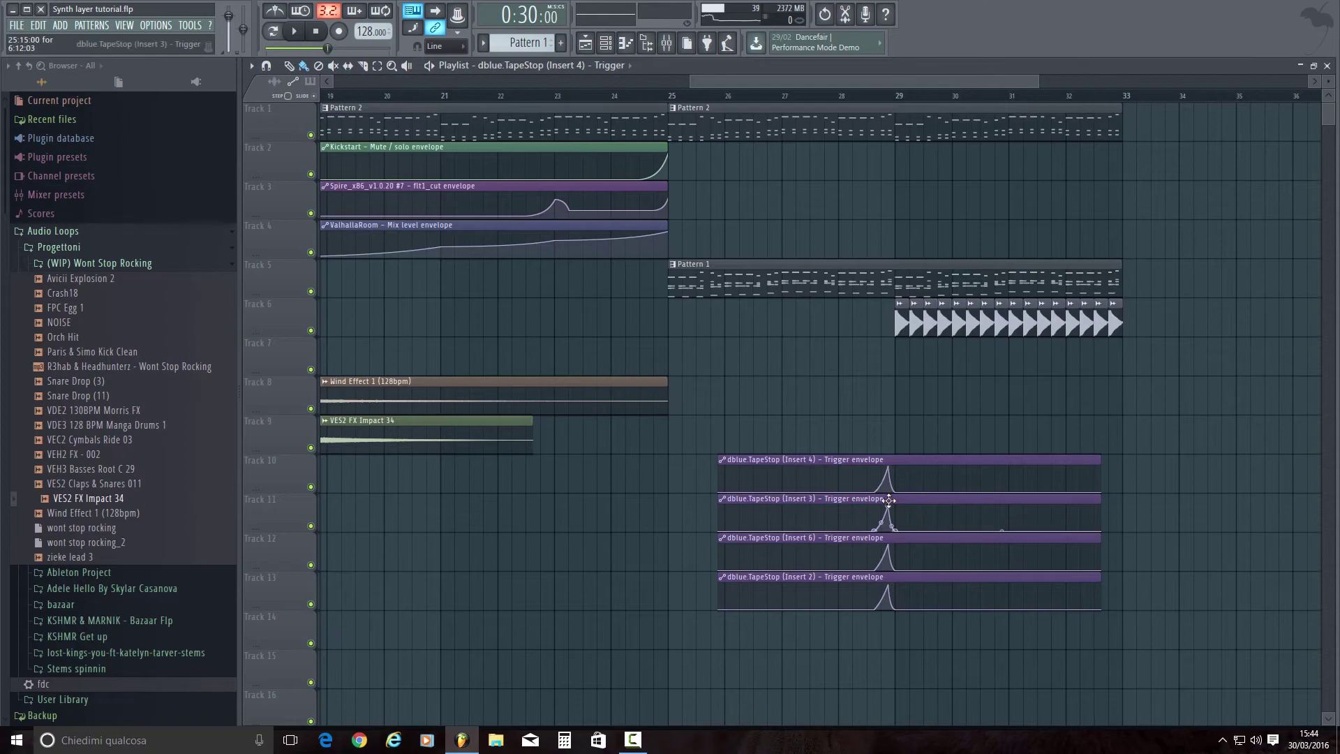
Step: Play the tape-stop section from bar 28 with the Insert 2 dblue.TapeStop window open, and close that window
left_click(852, 93)
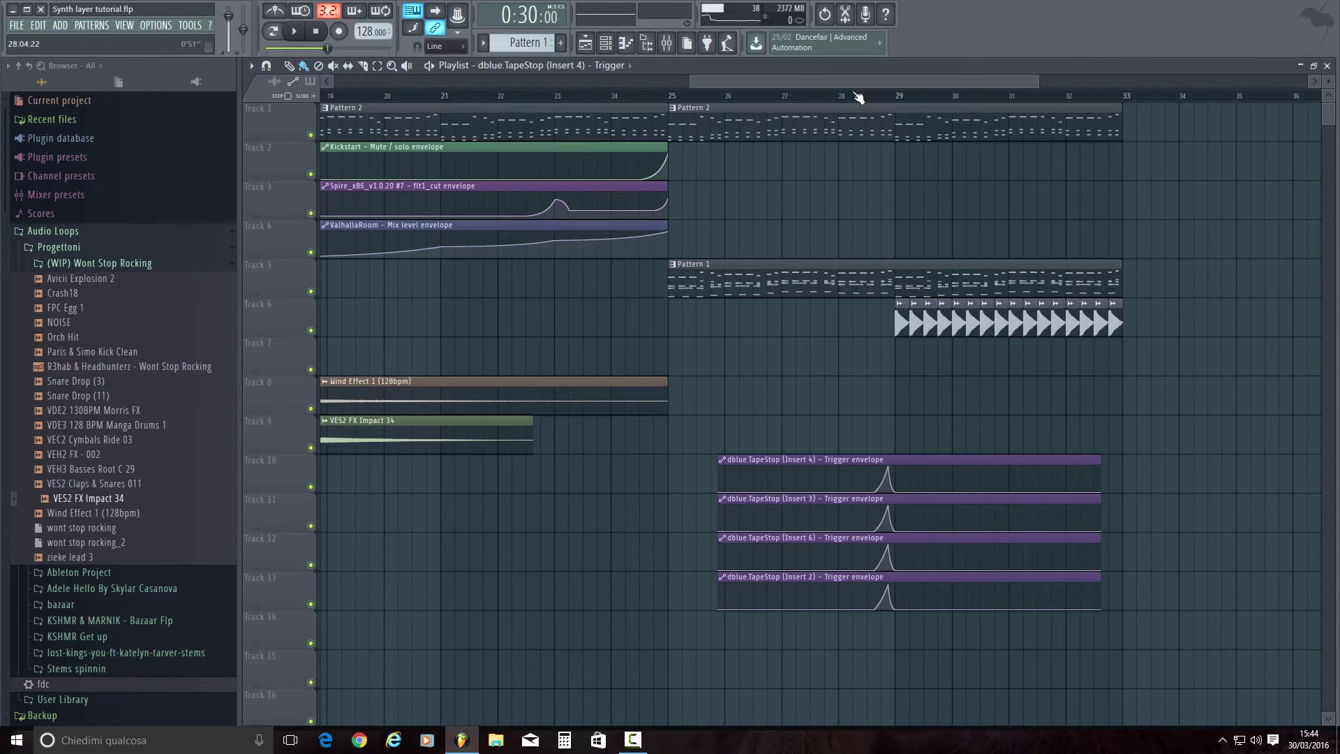
double_click(844, 69)
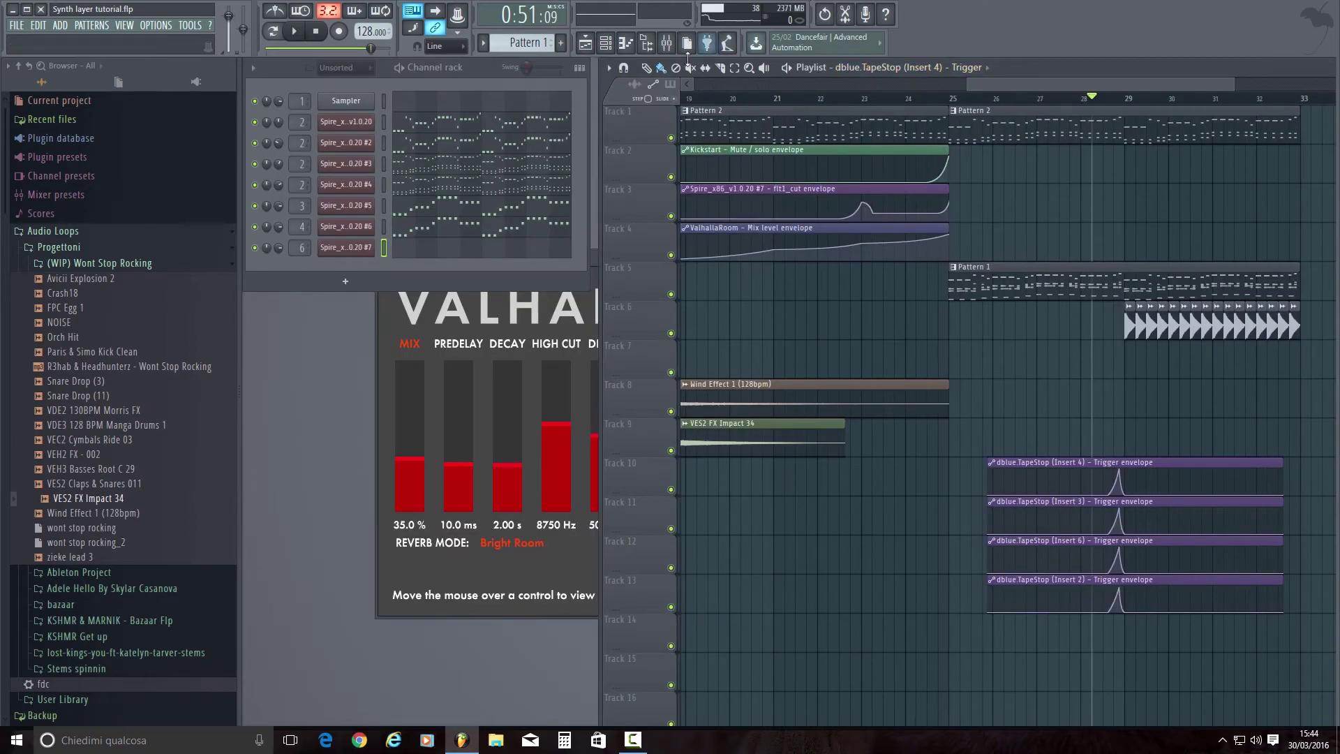
left_click(664, 45)
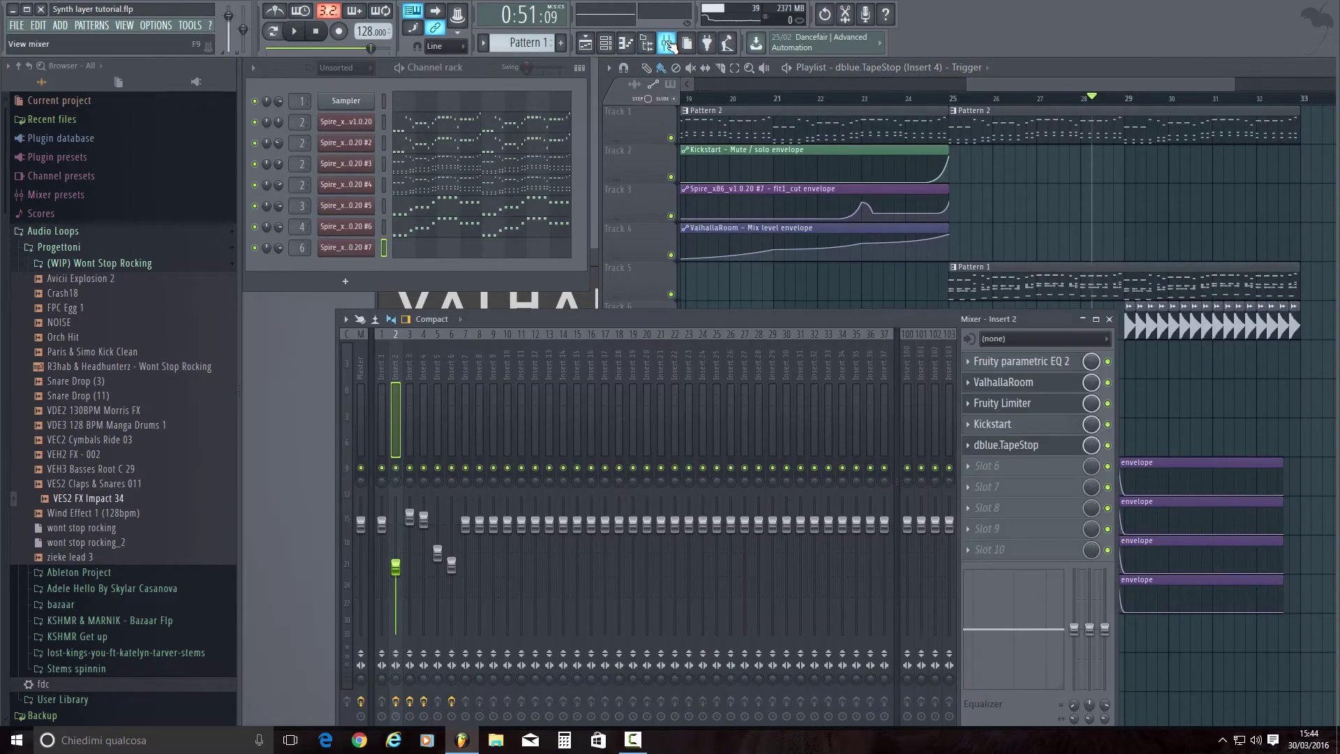
left_click(1039, 445)
left_click(1109, 318)
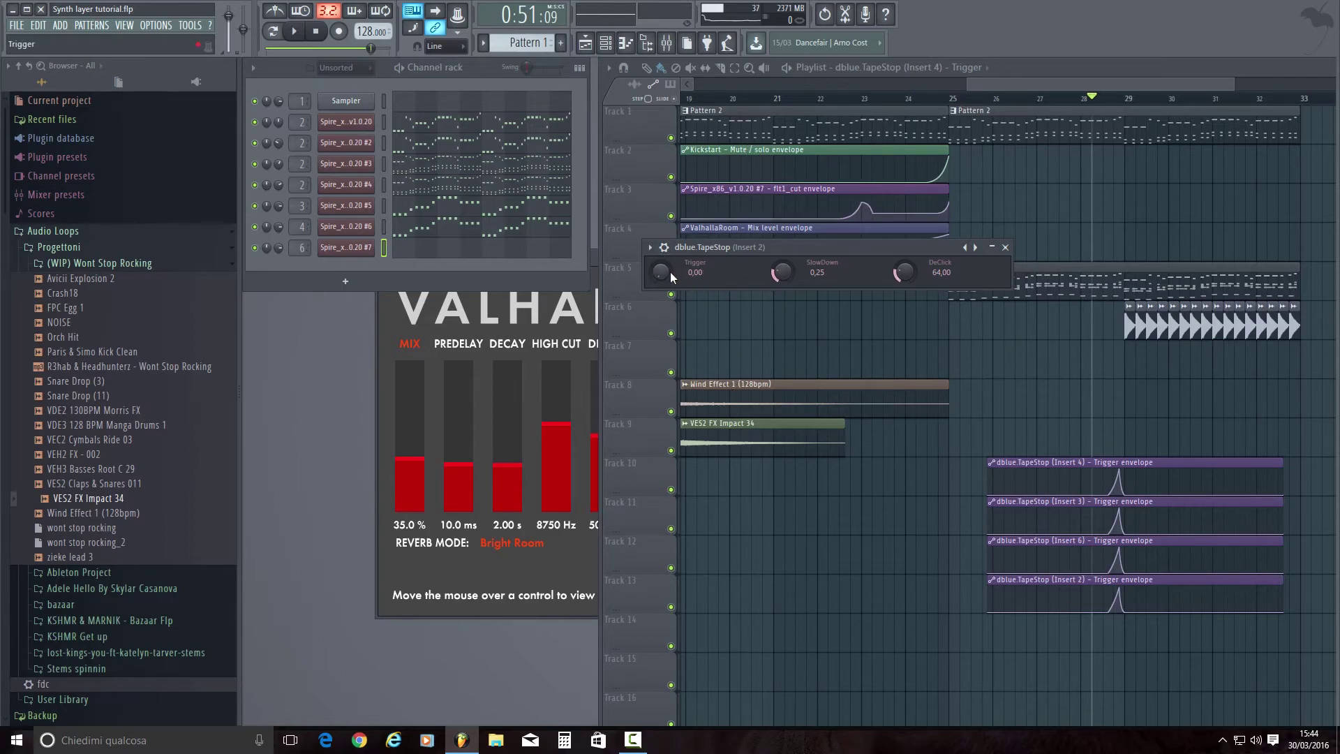
key("space")
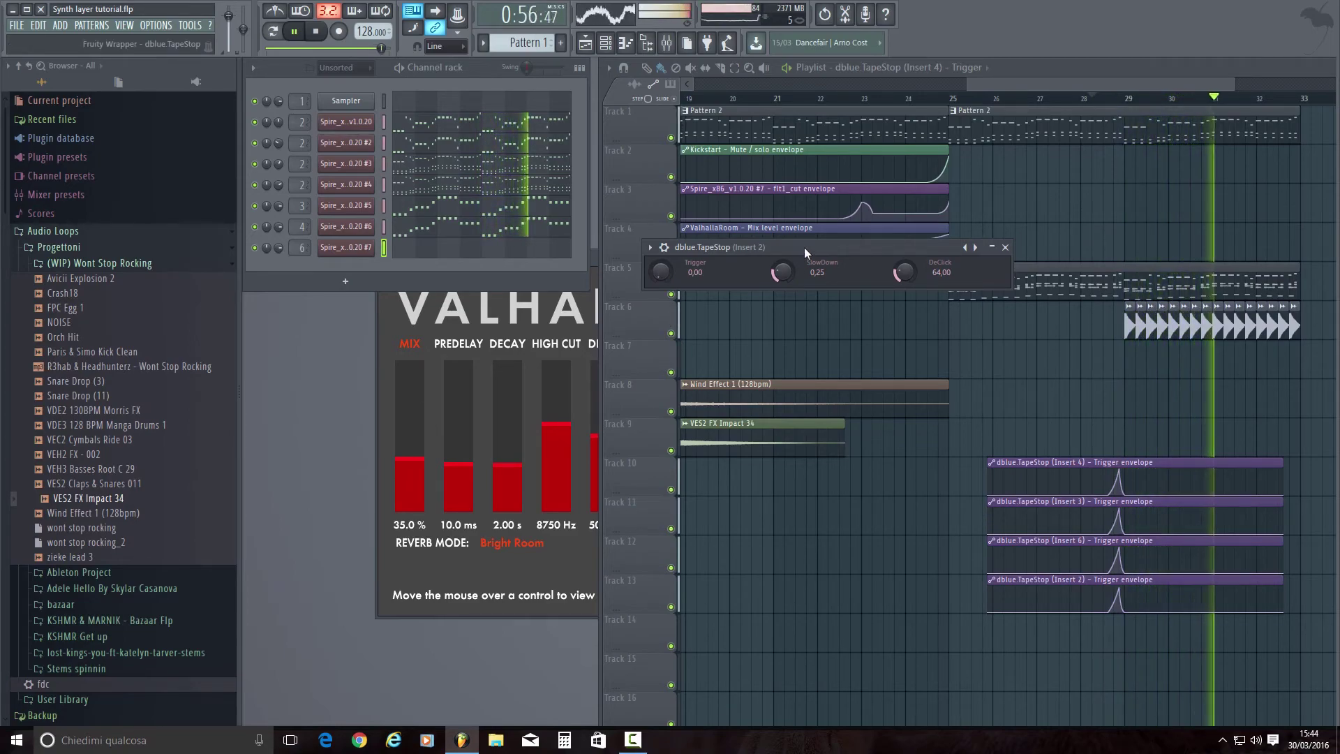
key("space")
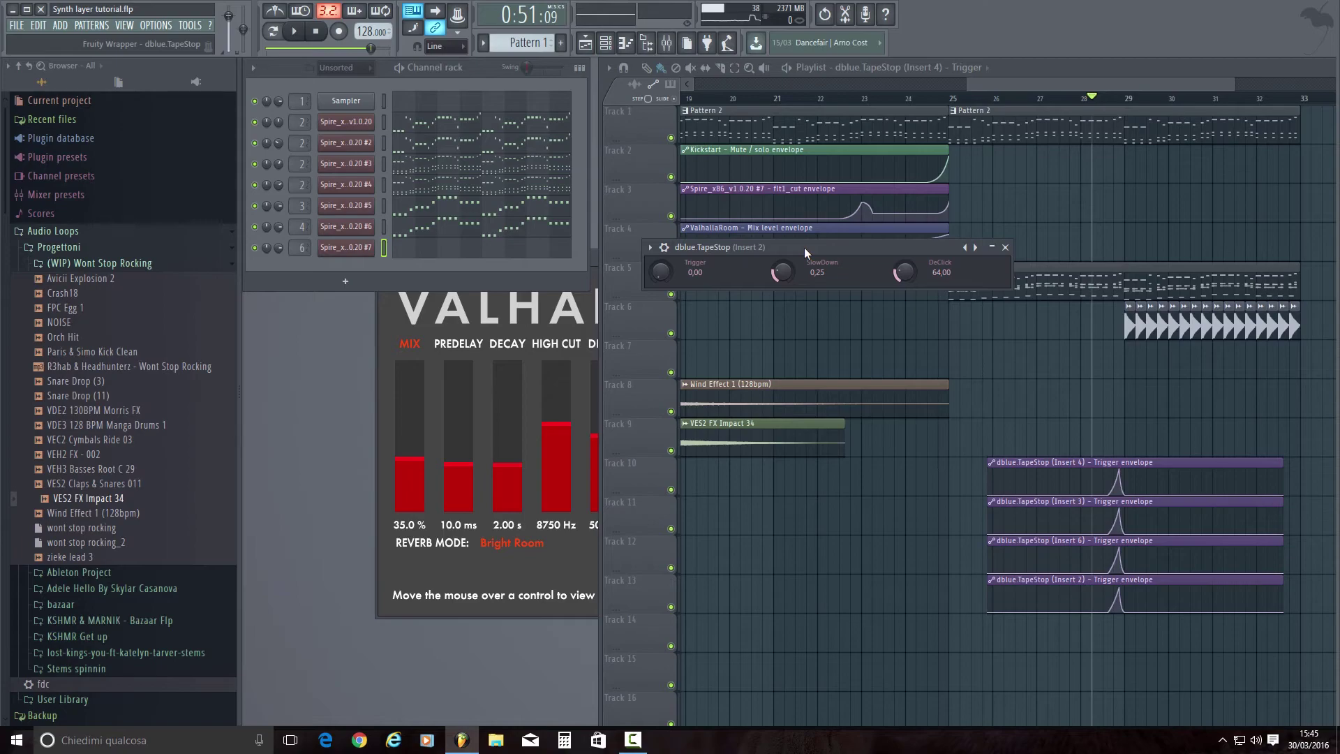
left_click(1005, 247)
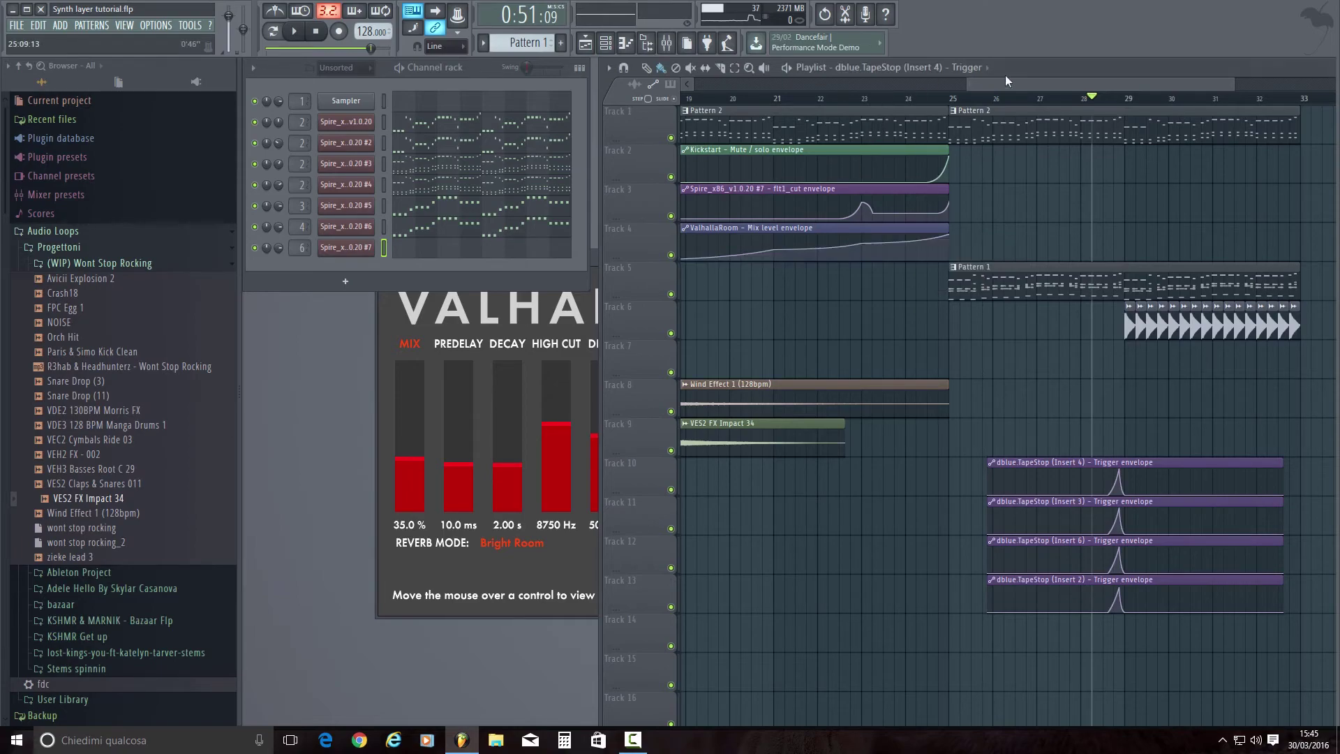
Step: Show the whole arrangement from bar 1 in the maximized Playlist
left_click_drag(968, 85, 631, 158)
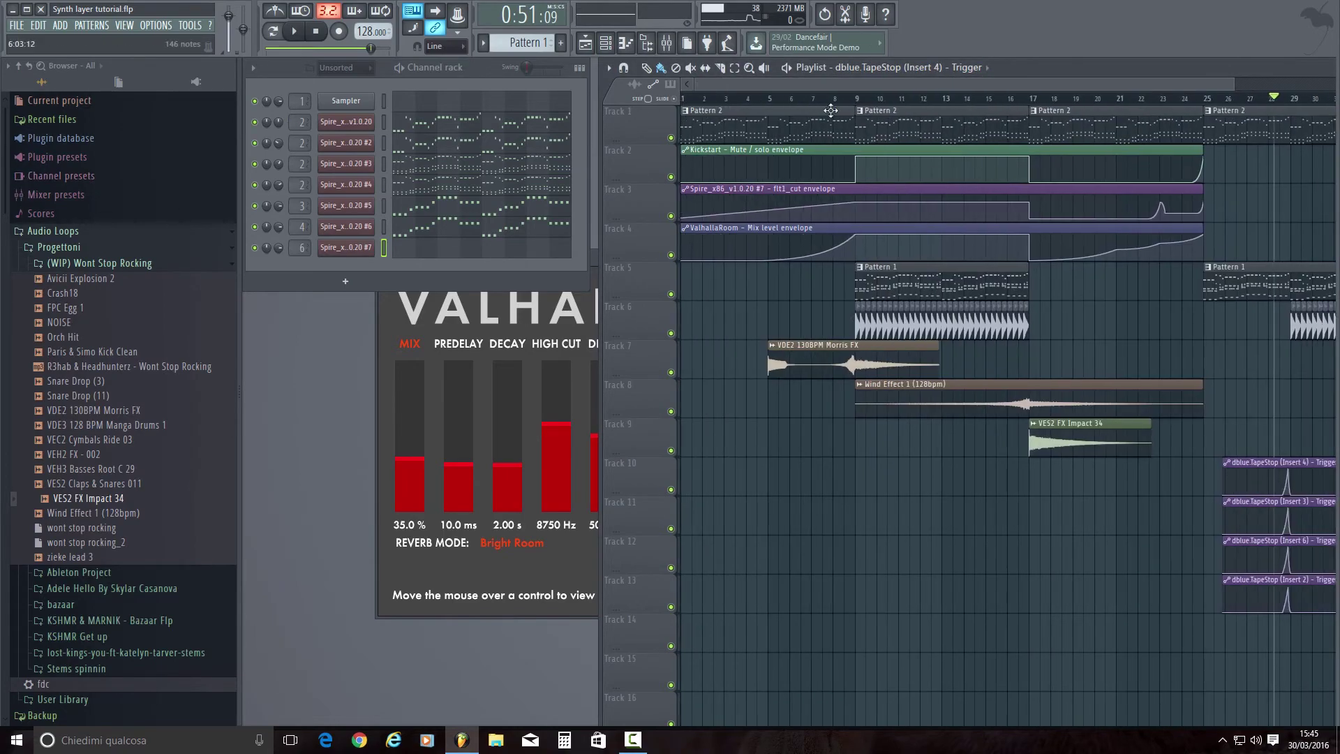
double_click(1077, 71)
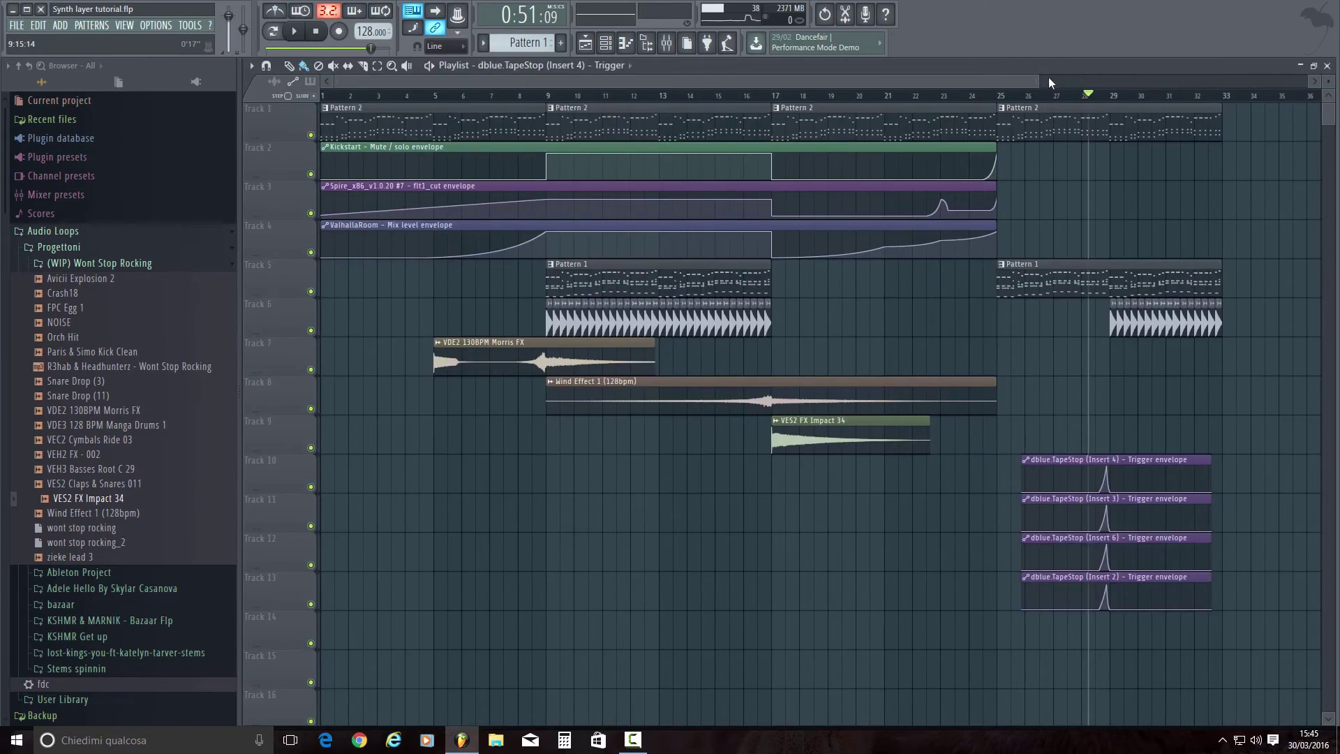